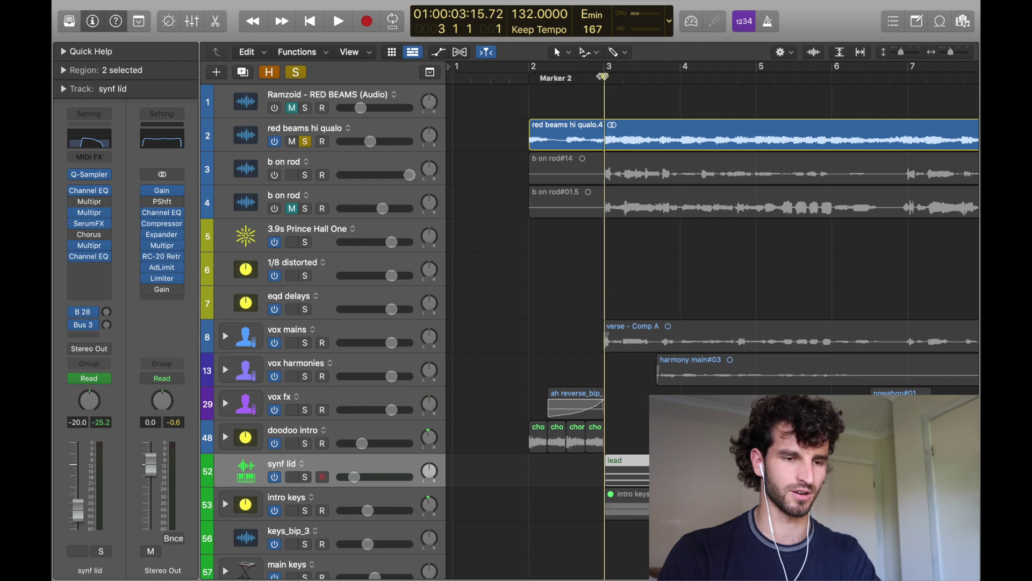
Play back the soloed red beams hi qualo track, and move the solo to the synf líd track.
key("space")
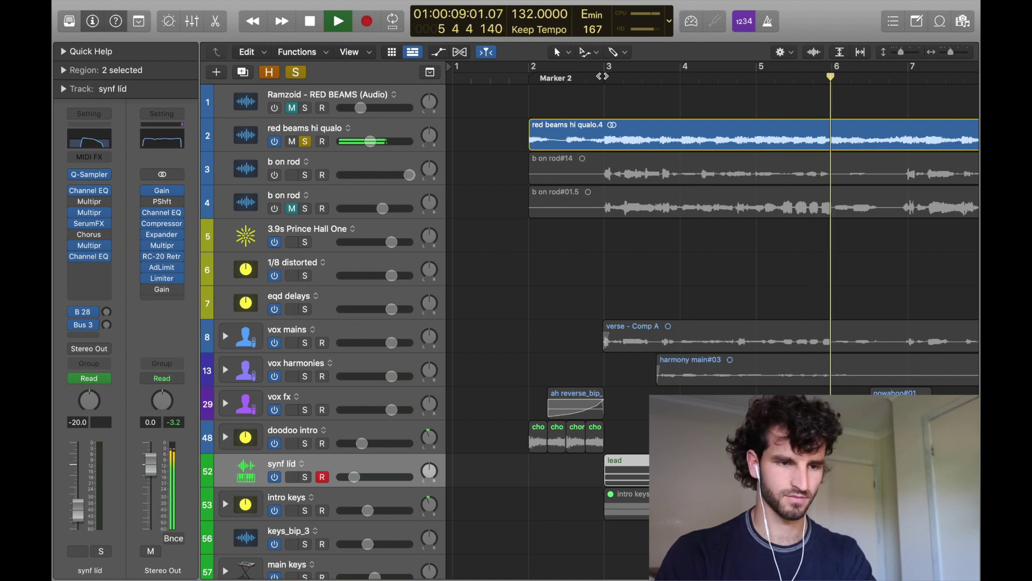
key("space")
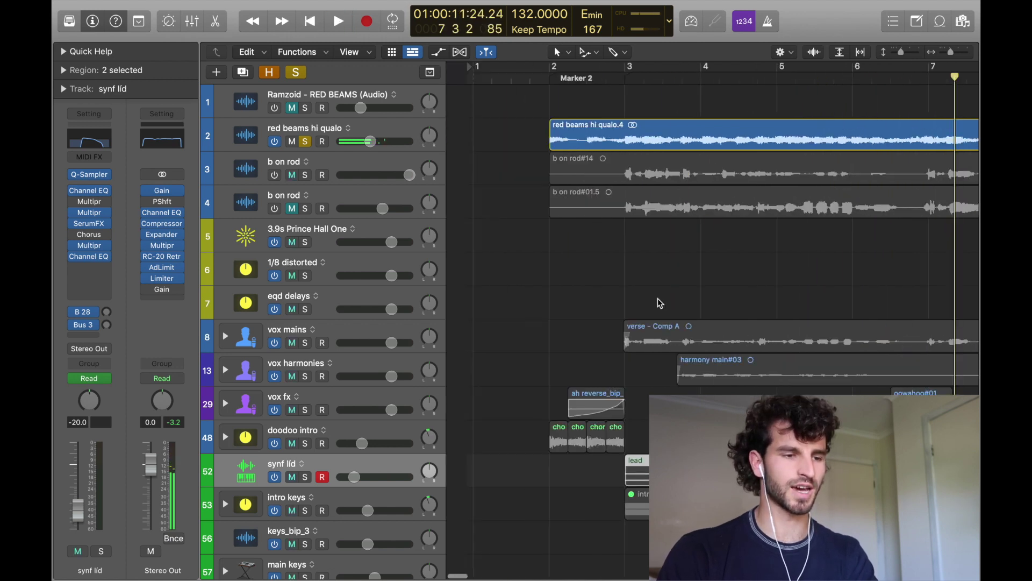
left_click(306, 142)
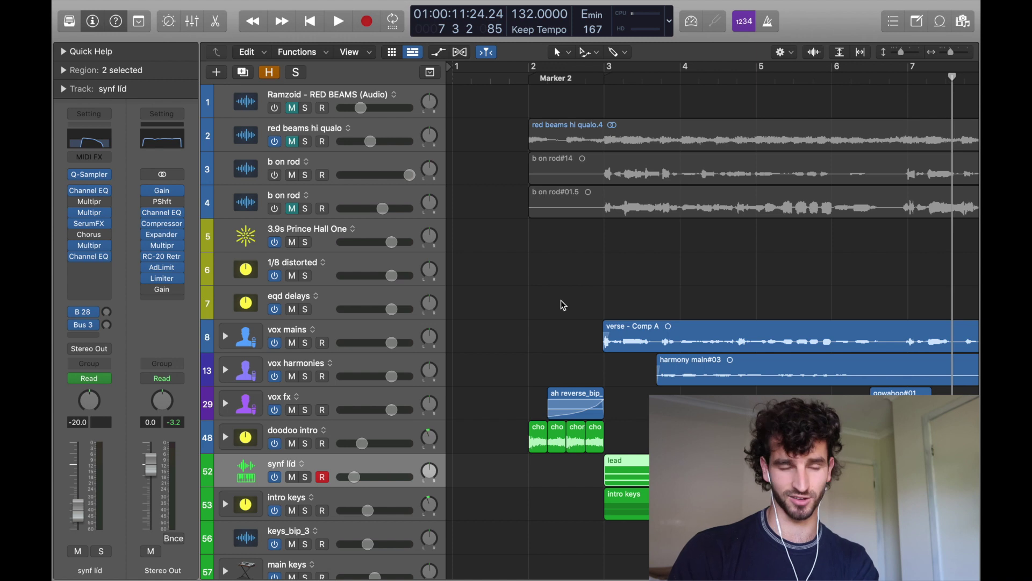
scroll(563, 305, "down", 2)
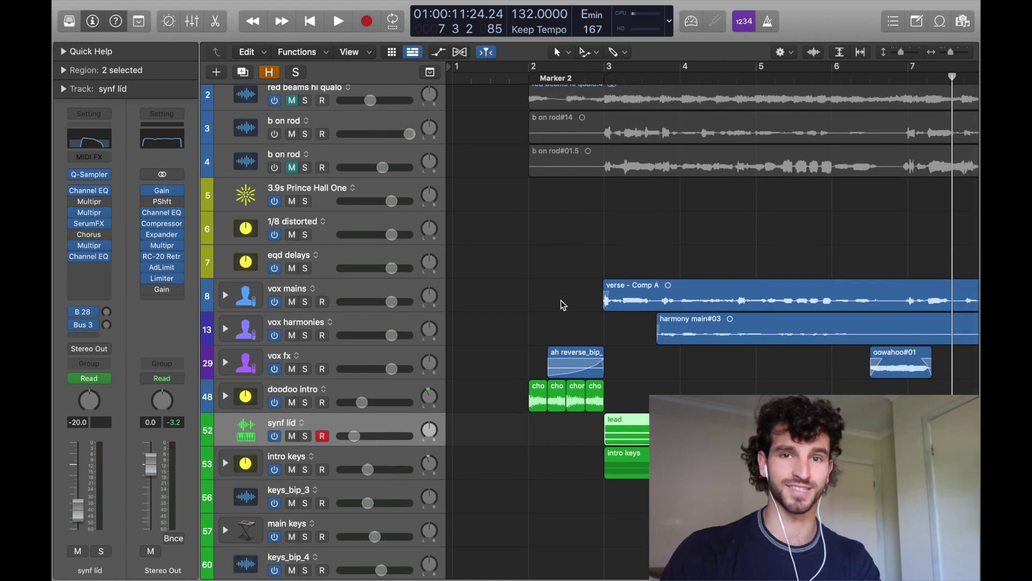
key("s")
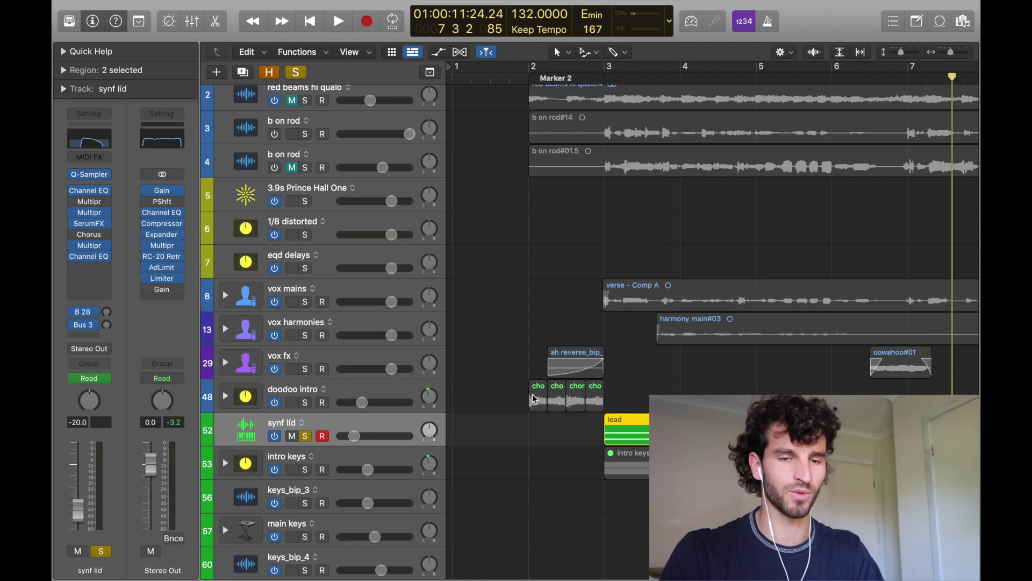
Browse the kicks folder of ramzoid drum kit vol. 1 in the media browser and select kick main.wav.
left_click(963, 21)
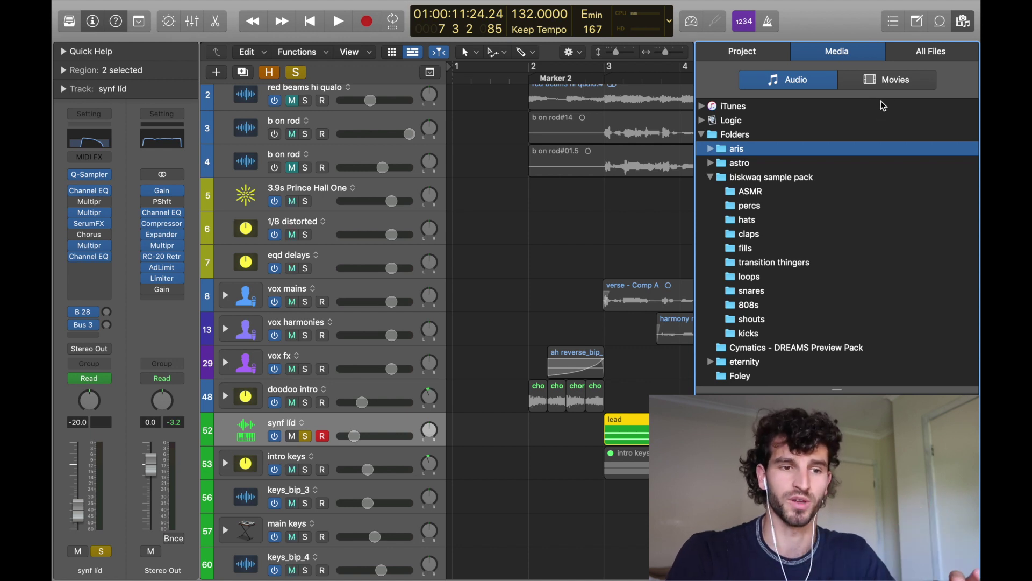
scroll(759, 276, "down", 5)
left_click(764, 280)
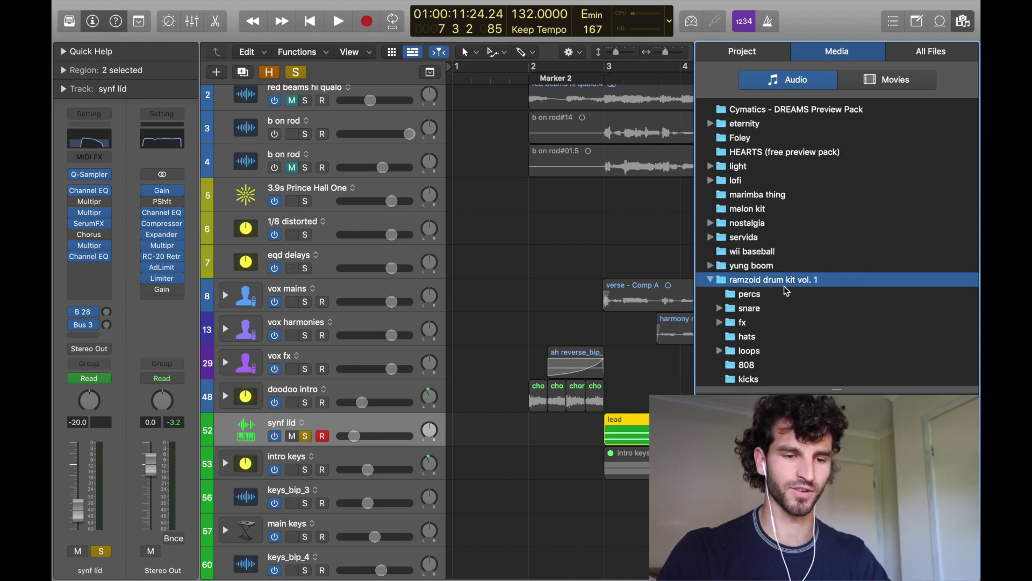
left_click(748, 379)
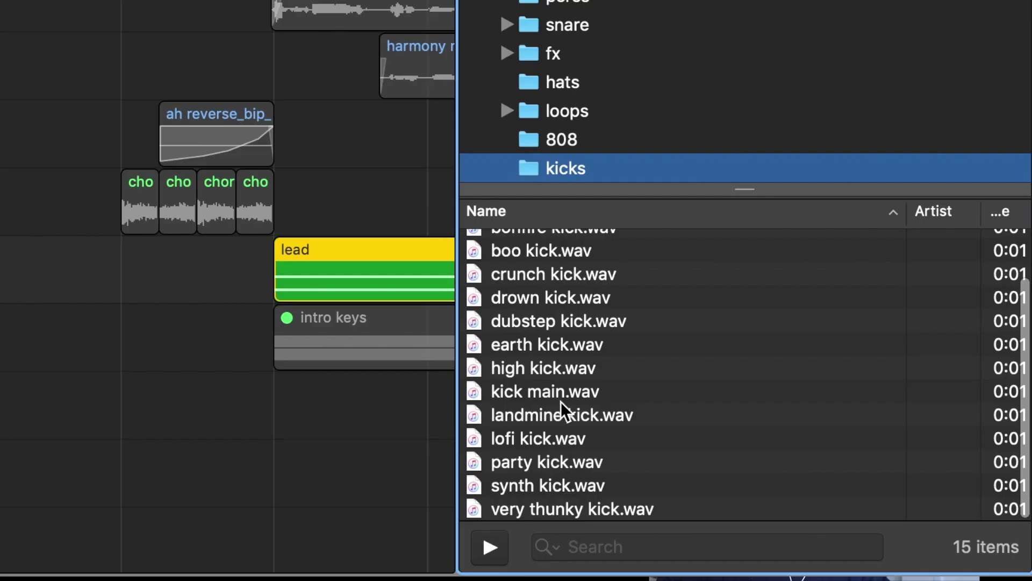
left_click(558, 393)
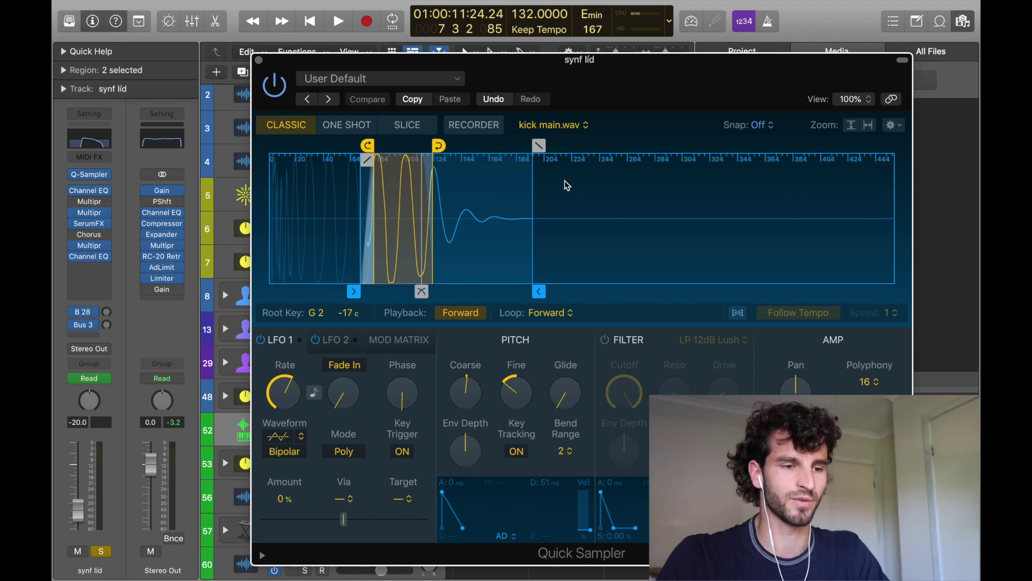
Examine the looped section of the kick main.wav waveform in synf líd's Quick Sampler.
scroll(526, 217, "up", 2)
scroll(527, 217, "up", 2)
scroll(527, 217, "left", 6)
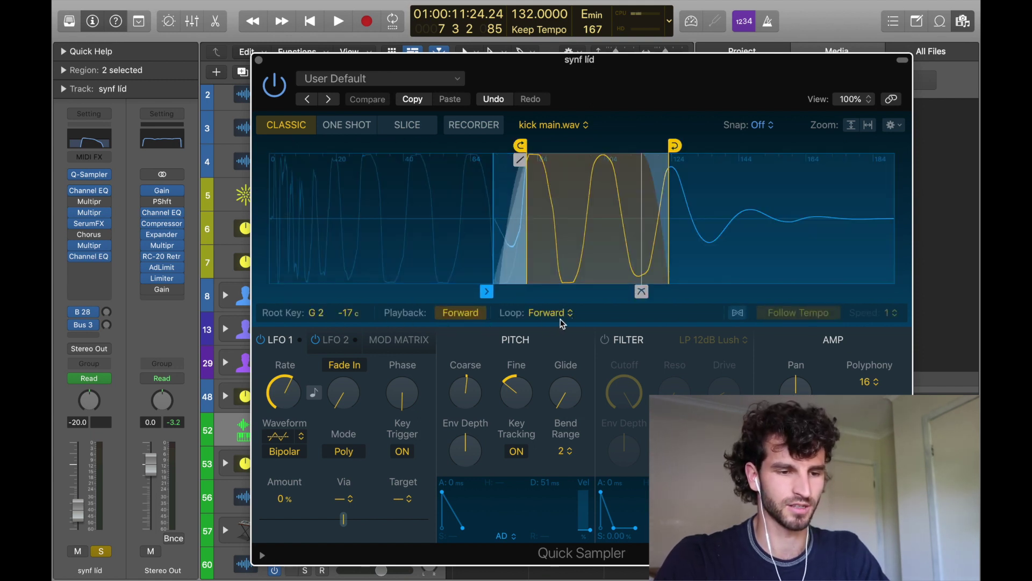
Bypass all insert effects on synf líd and play test notes with Musical Typing, raising the octave to C6.
key("super+k")
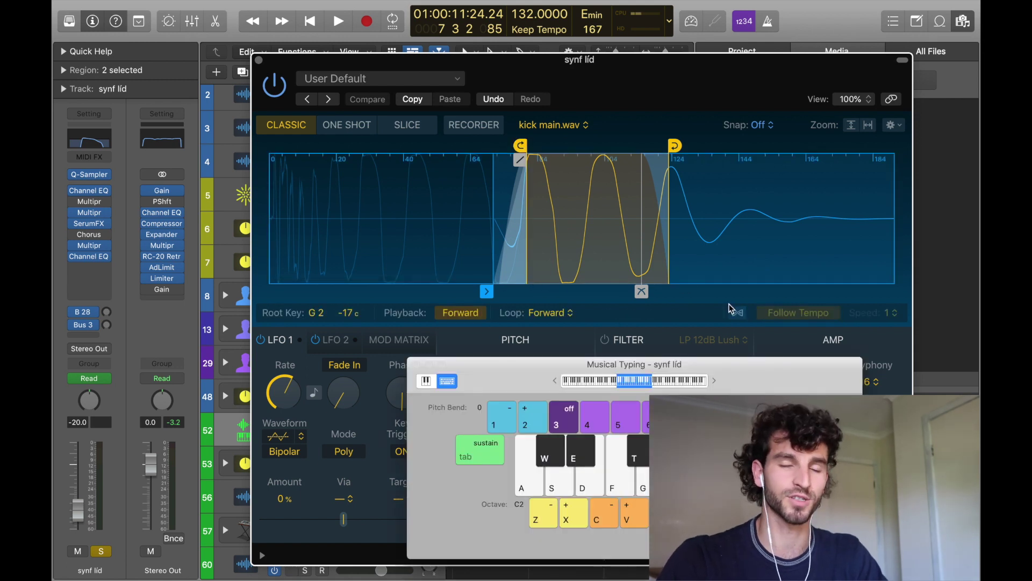
mouse_move(74, 193)
key("x")
key("x")
key("x")
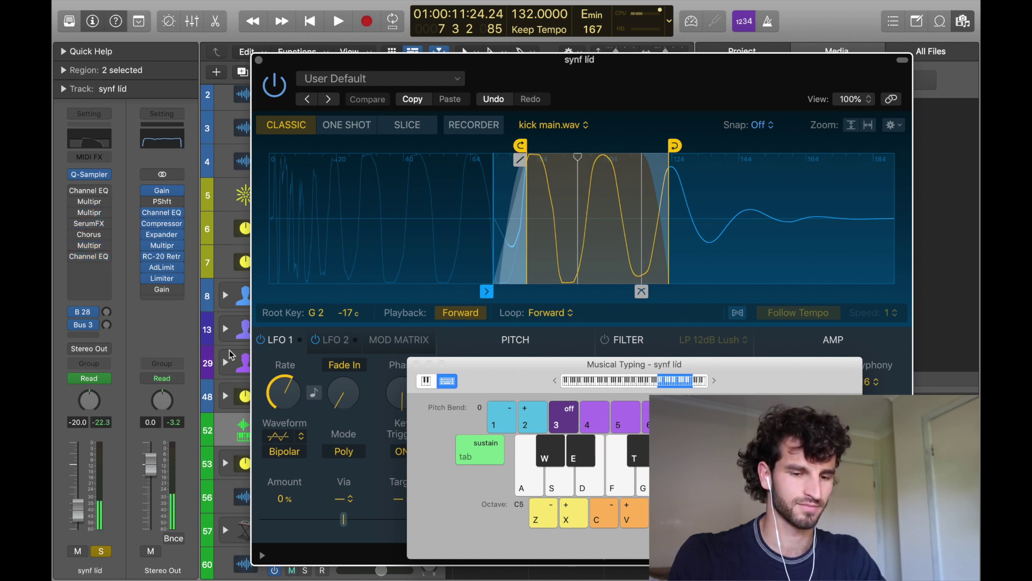
key("a")
key("a")
key("d")
key("g")
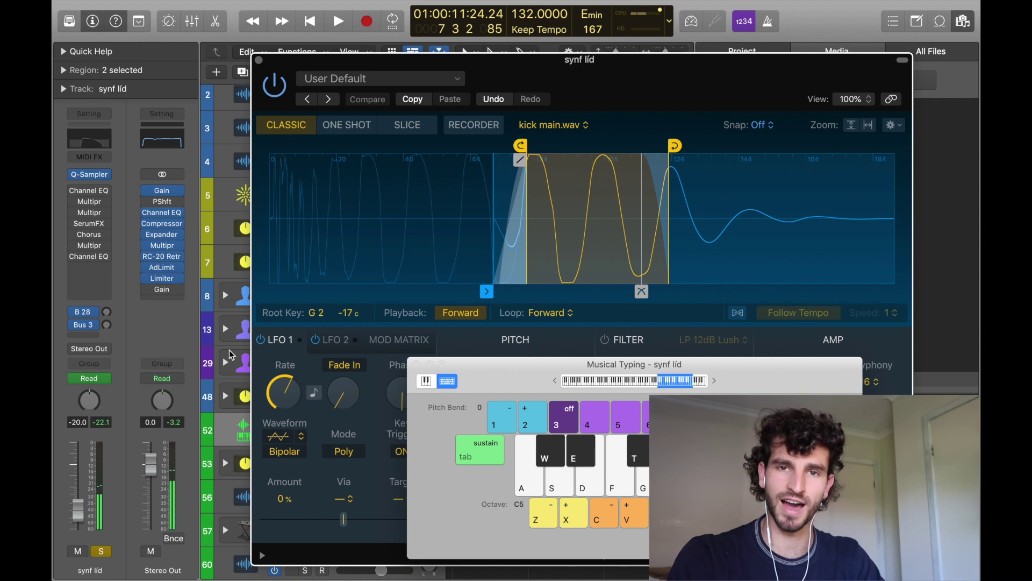
key("x")
Reactivate the first Channel EQ on synf líd, review its curve and close the plug-in window.
mouse_move(73, 230)
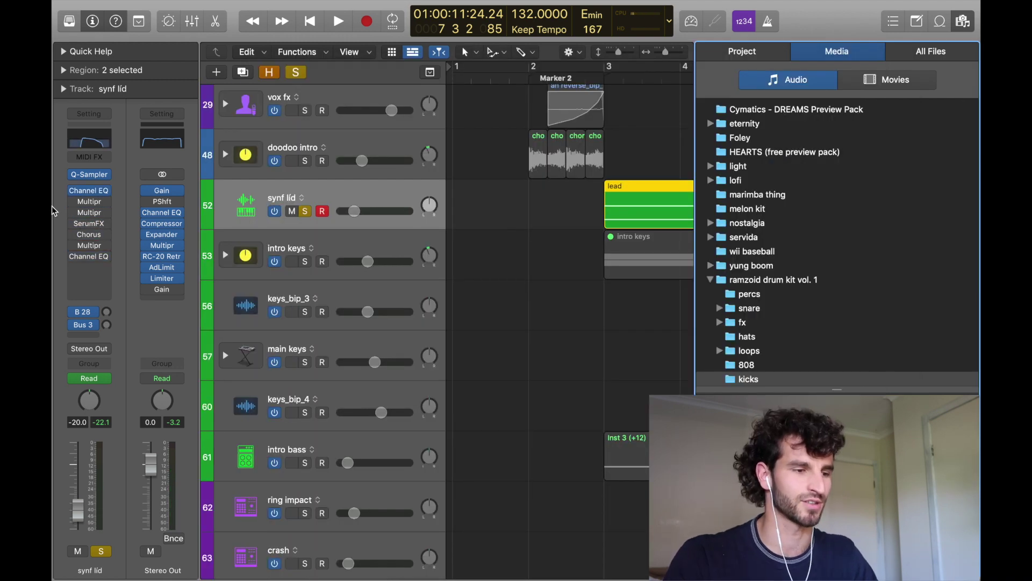
left_click(107, 191)
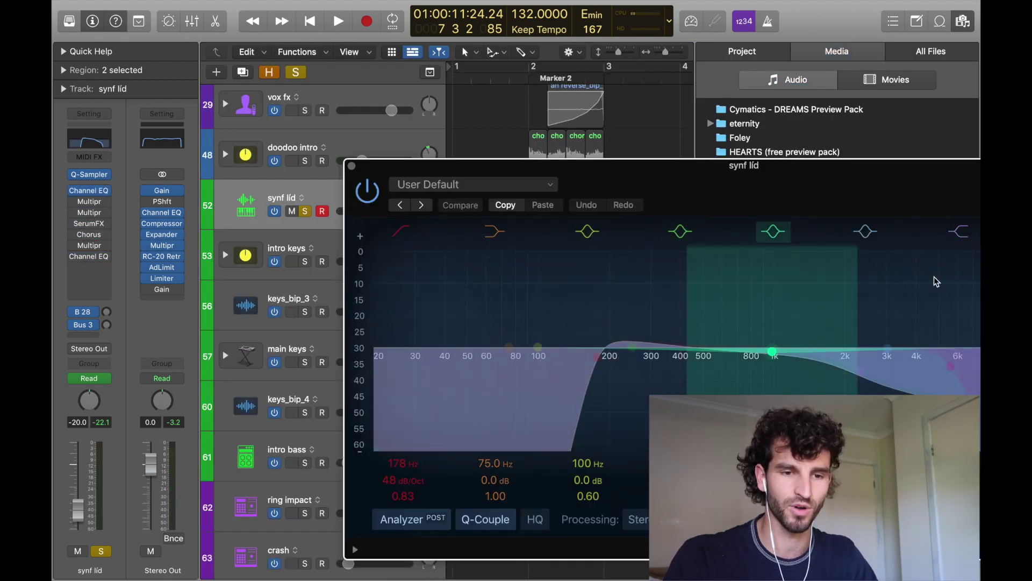
left_click_drag(921, 181, 762, 164)
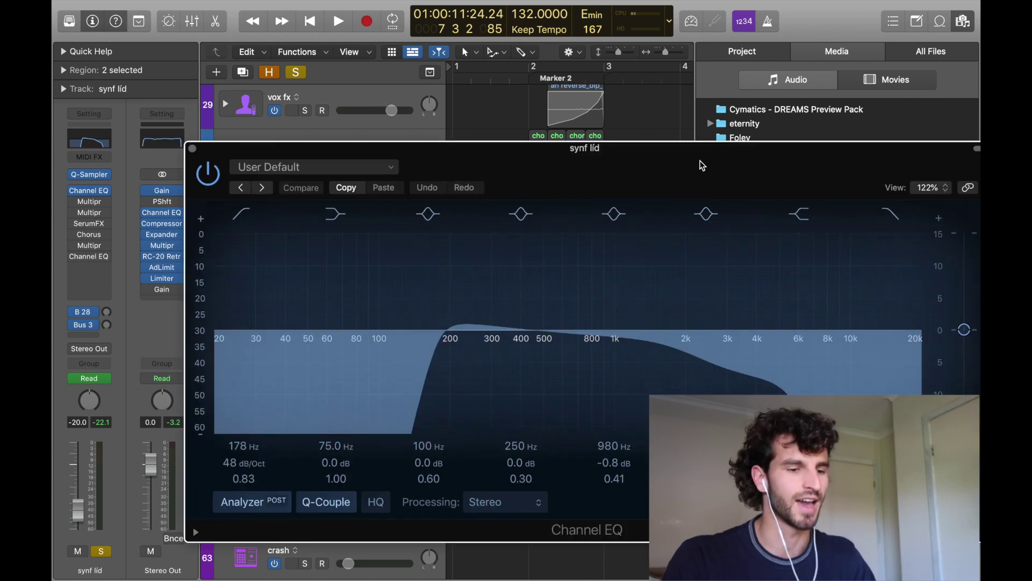
left_click(192, 148)
Reactivate and open the second Multipressor on synf líd, and play test notes through it with Musical Typing.
left_click(85, 214)
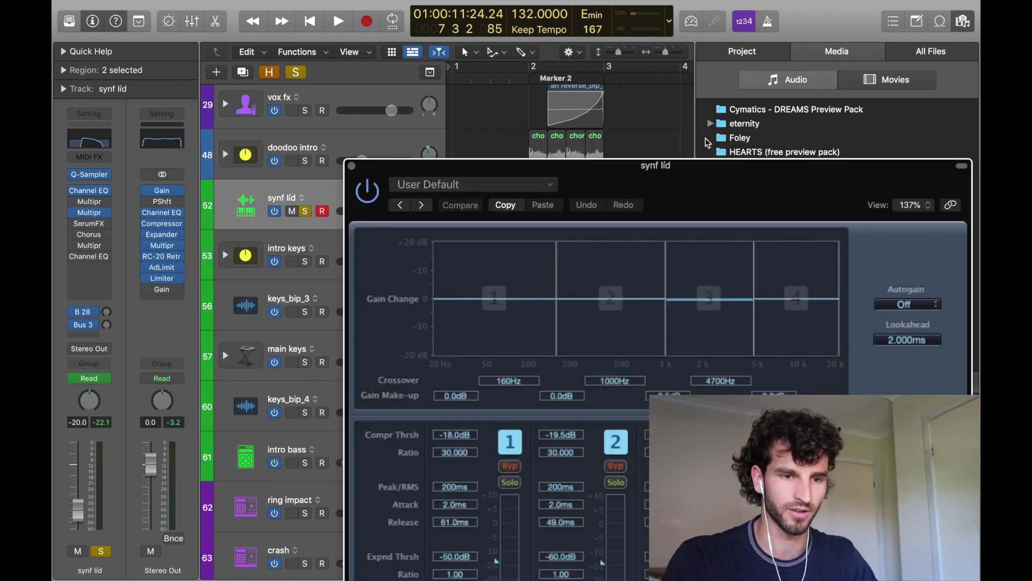
key("super+k")
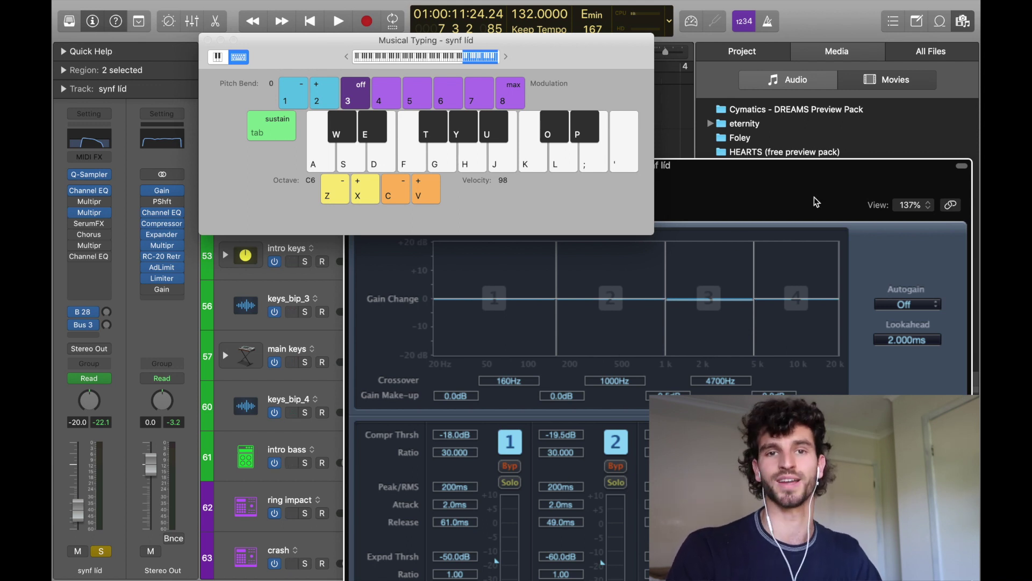
key("u")
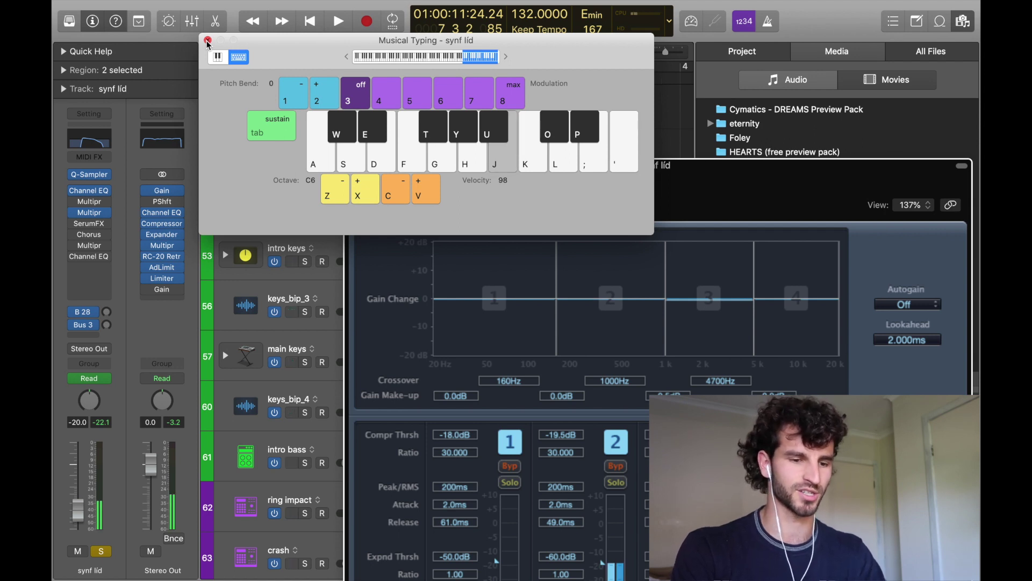
key("u")
key("h")
key("k")
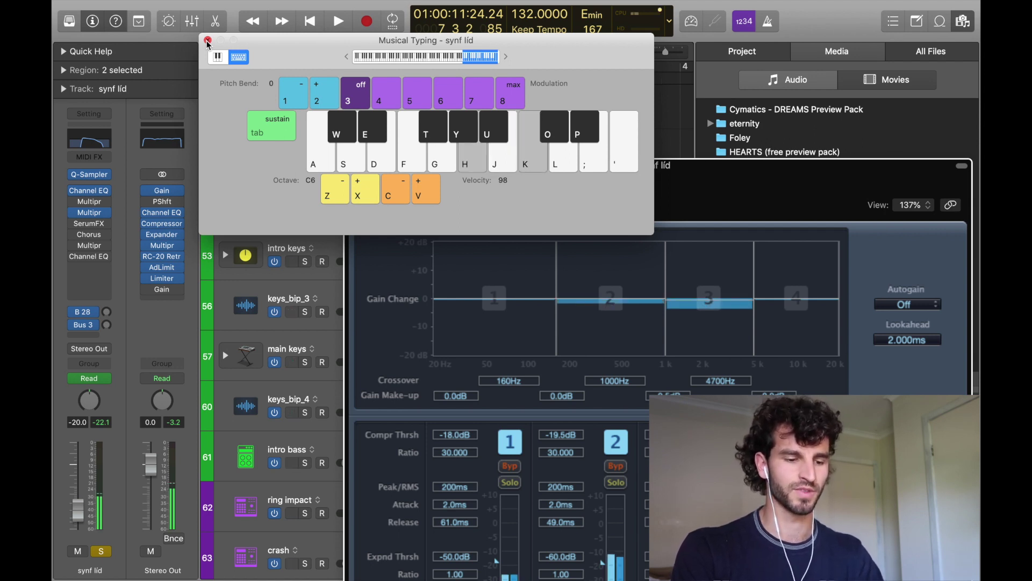
key("f")
key("f")
key("k")
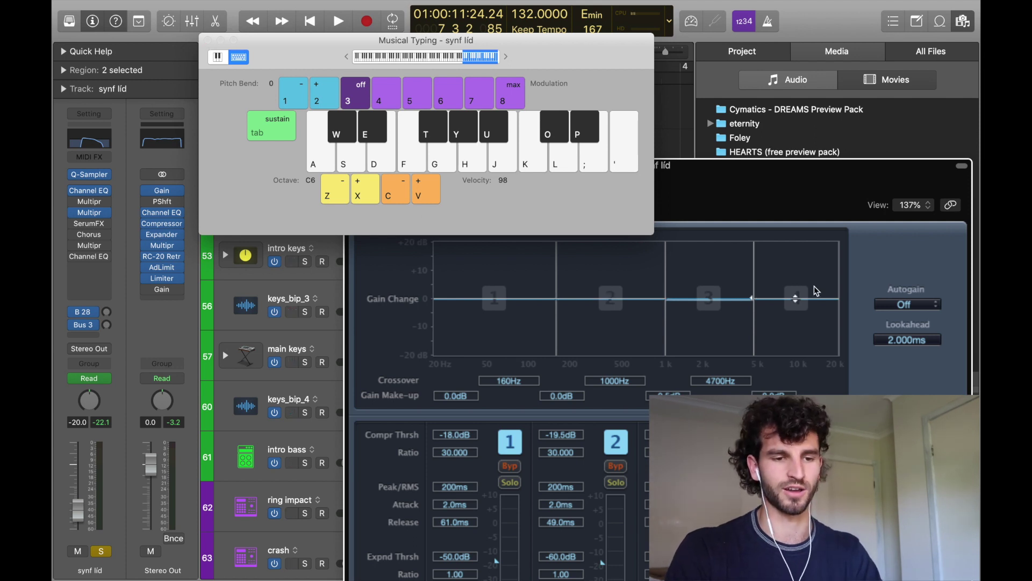
left_click(208, 41)
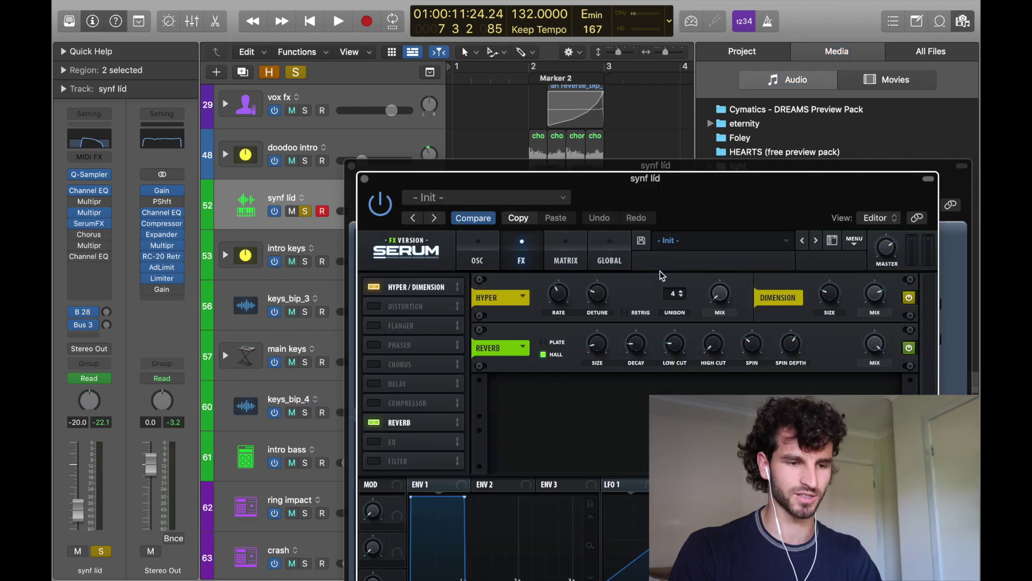
Reposition the SerumFX window on synf líd, review its Hyper/Dimension and Reverb effects, and close it.
left_click_drag(746, 203, 656, 130)
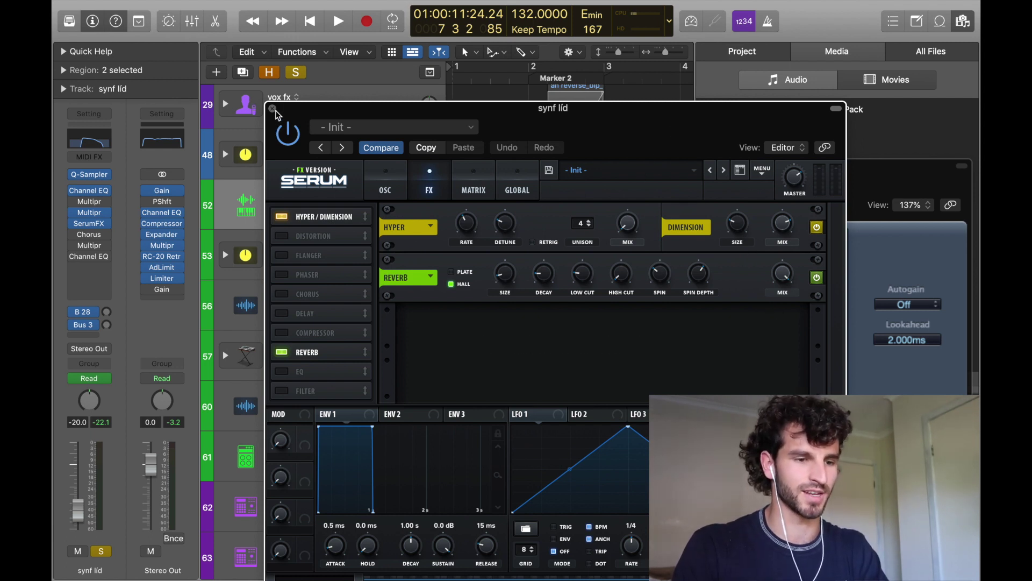
left_click(272, 110)
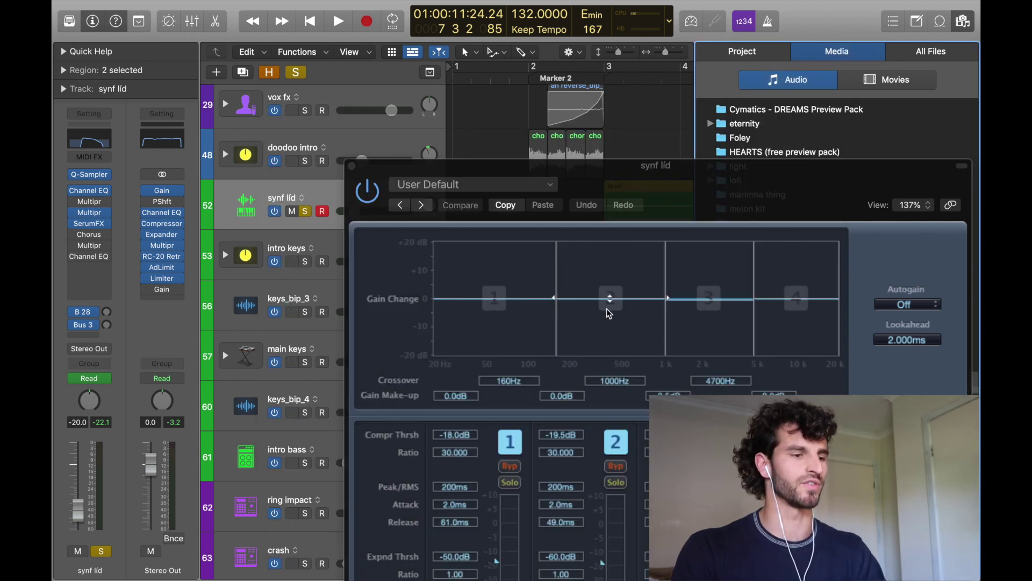
Reactivate the Chorus insert on synf líd and play test notes with Musical Typing.
key("super+k")
key("a")
key("k")
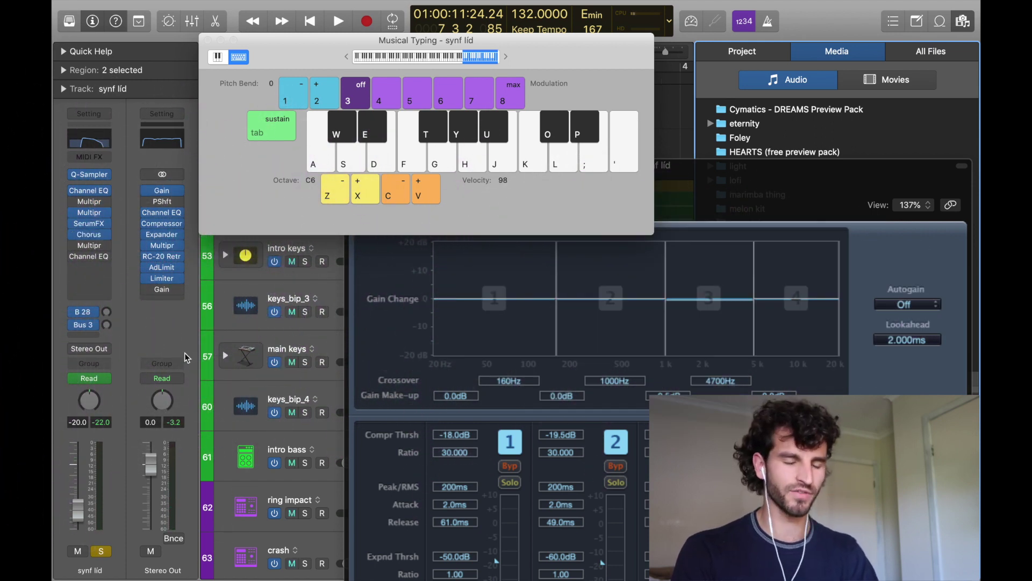
left_click(90, 235)
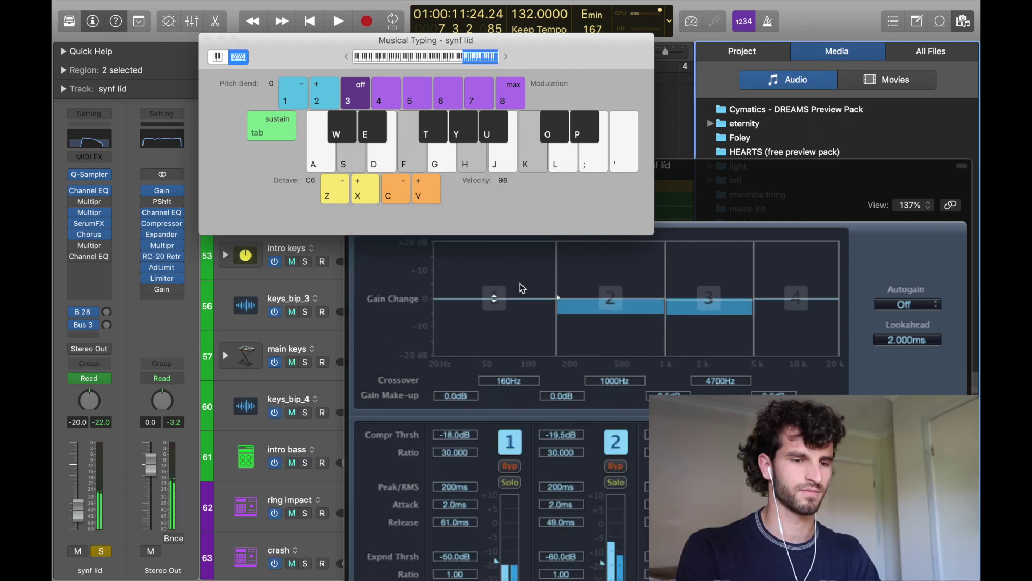
Reactivate and open the last Channel EQ on synf líd, and play test notes through it with Musical Typing.
left_click(74, 258)
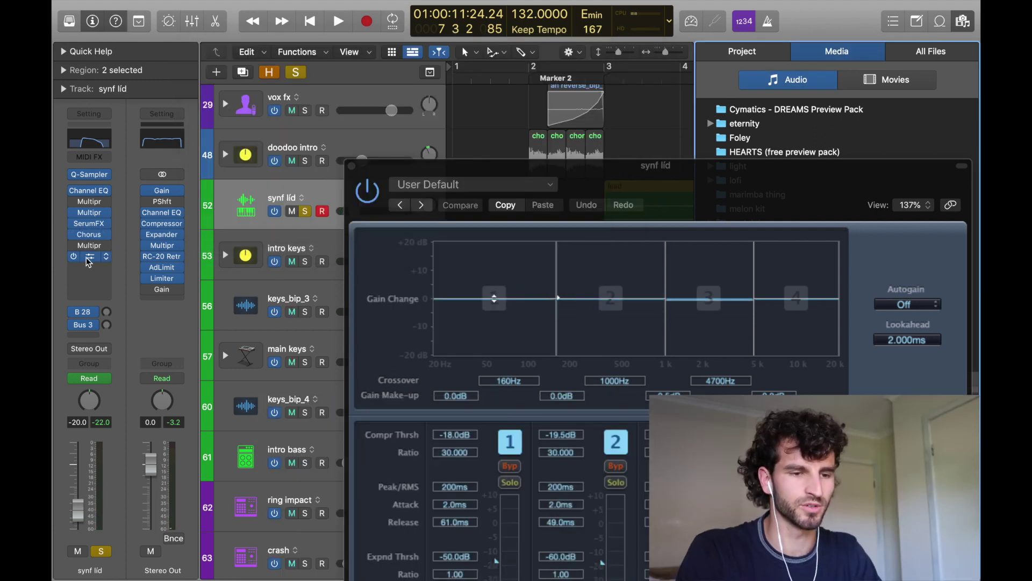
left_click(86, 262)
left_click_drag(732, 183, 558, 85)
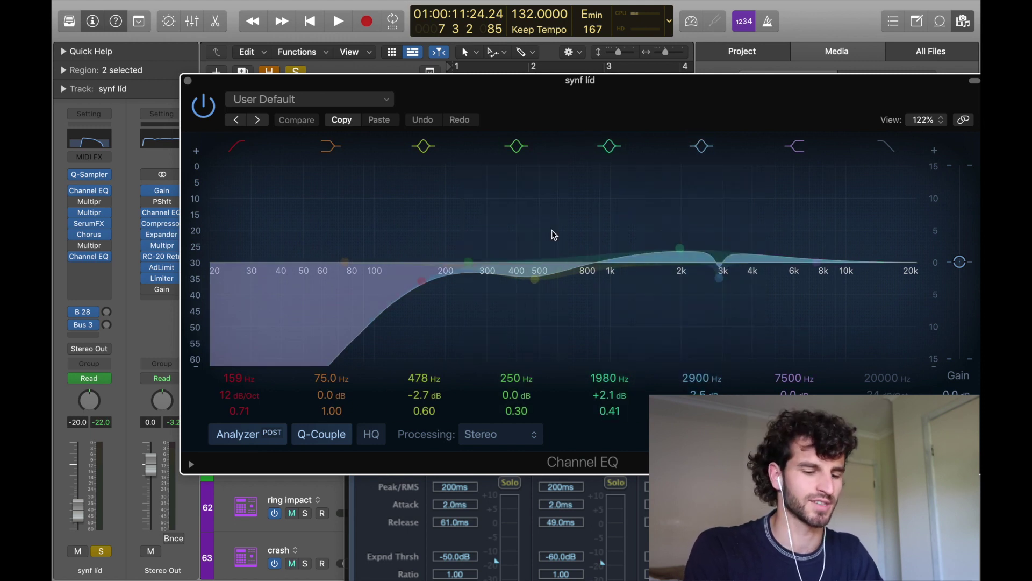
key("super+k")
key("k")
key("semicolon")
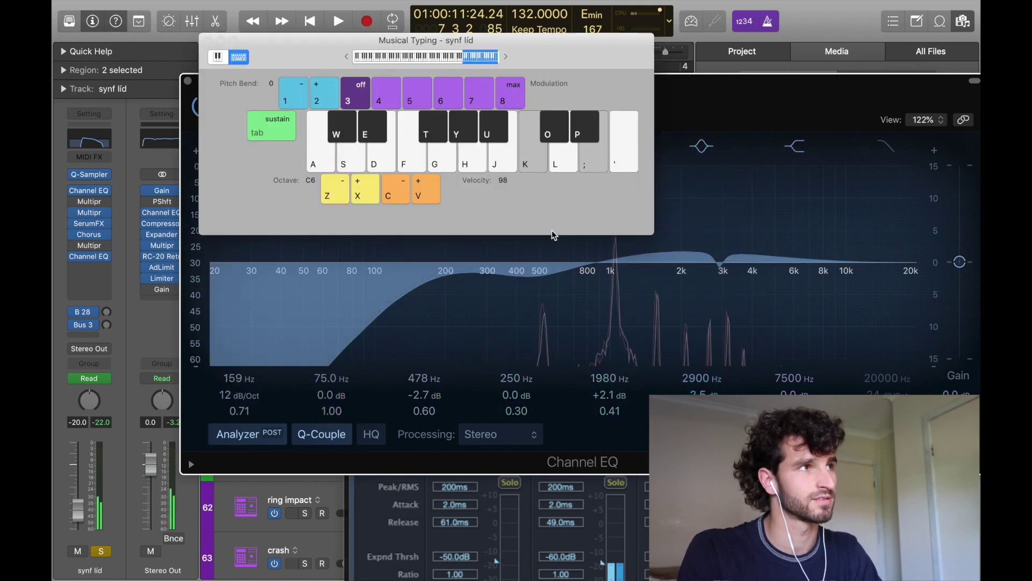
key("k")
key("j")
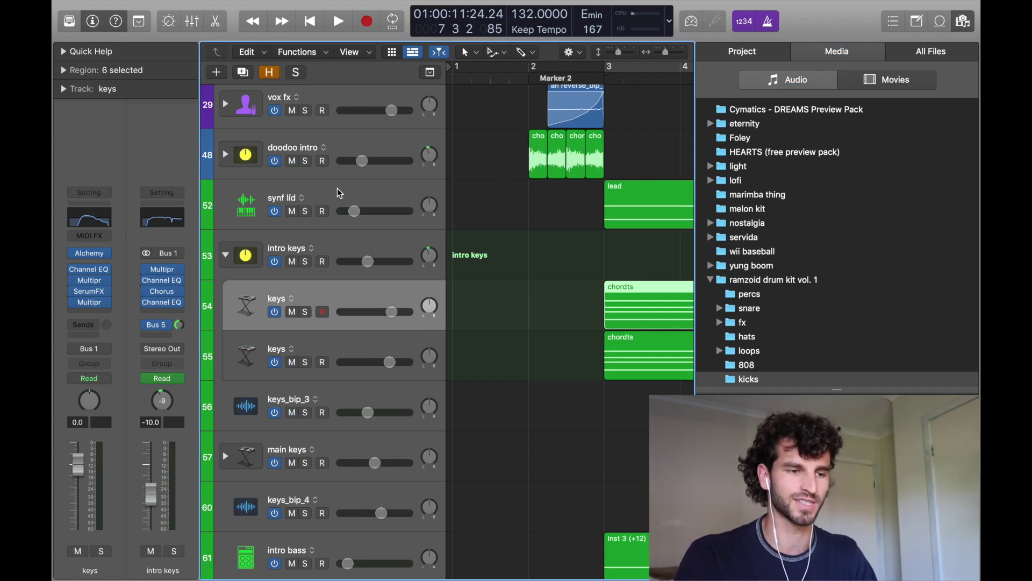
Open Alchemy on the first keys track and review its chordts bip source and its effects rack.
mouse_move(105, 260)
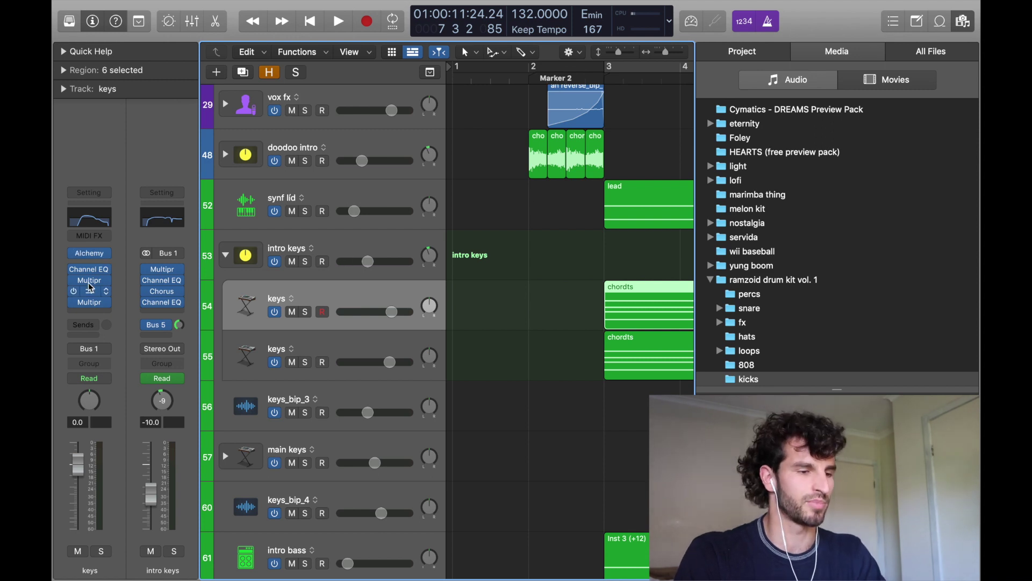
left_click(92, 255)
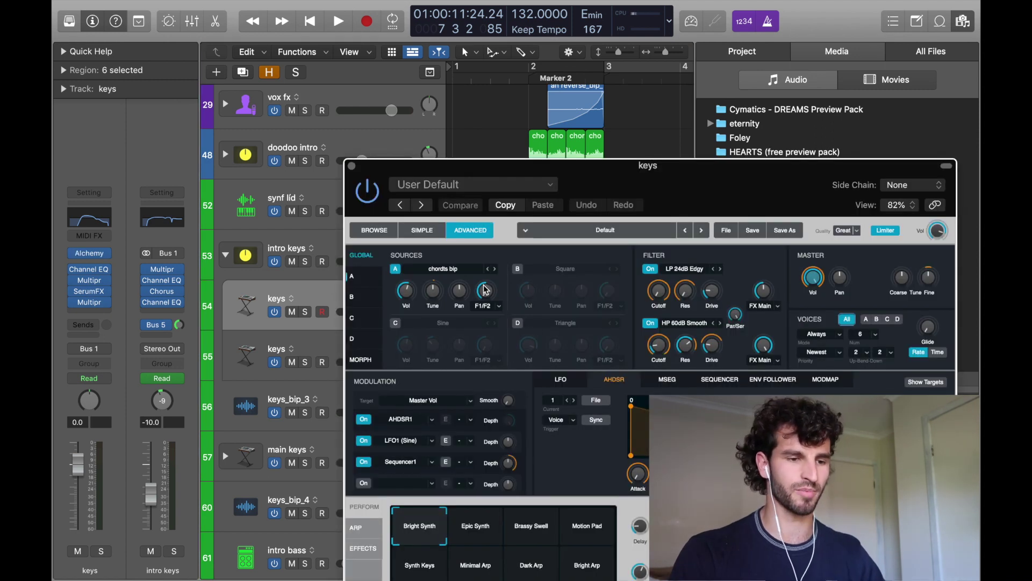
left_click(449, 276)
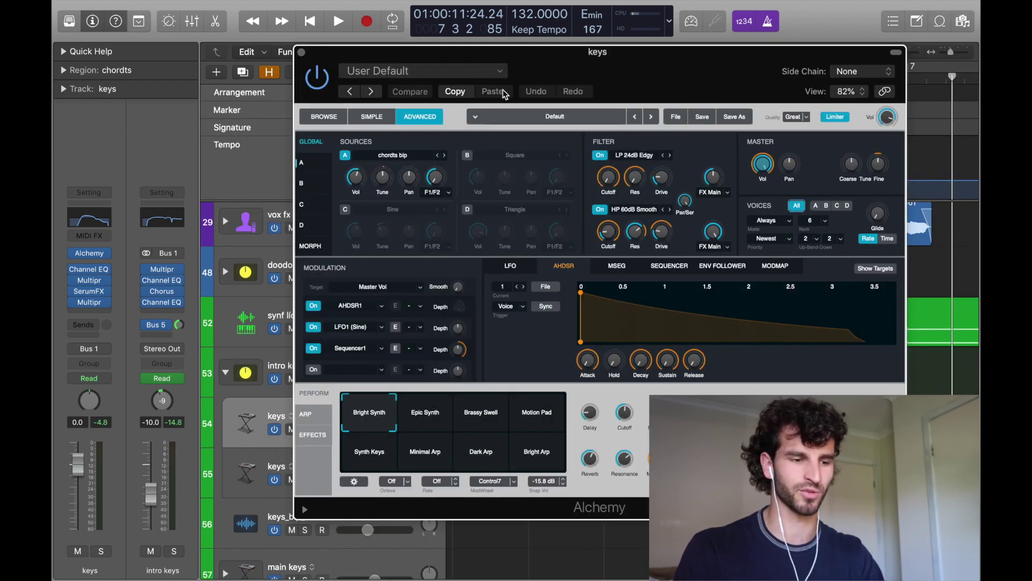
left_click(320, 435)
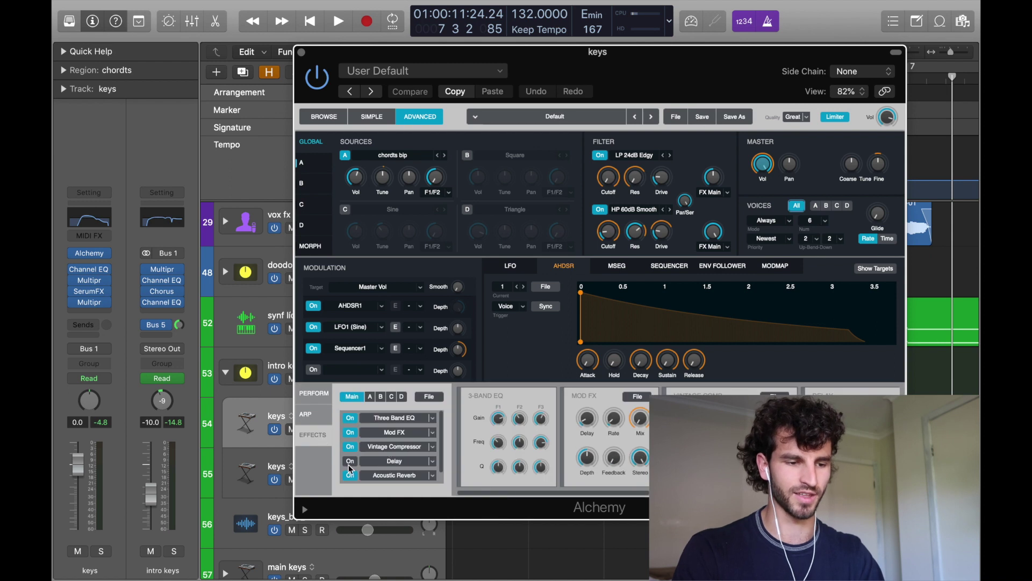
left_click(309, 417)
Play test notes on the keys track through Alchemy with Musical Typing.
key("super+k")
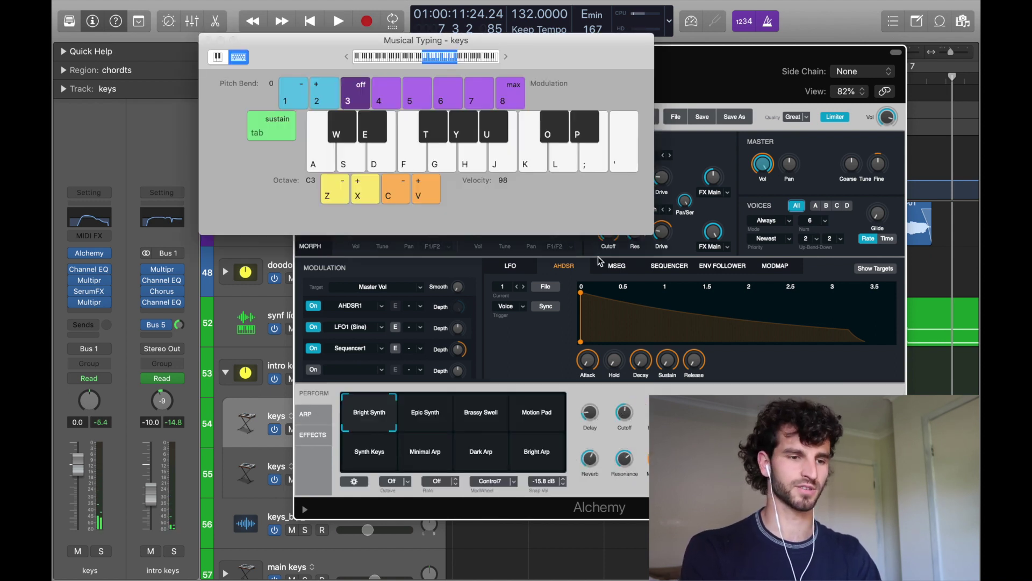
key("k")
key("semicolon")
key("k")
key("j")
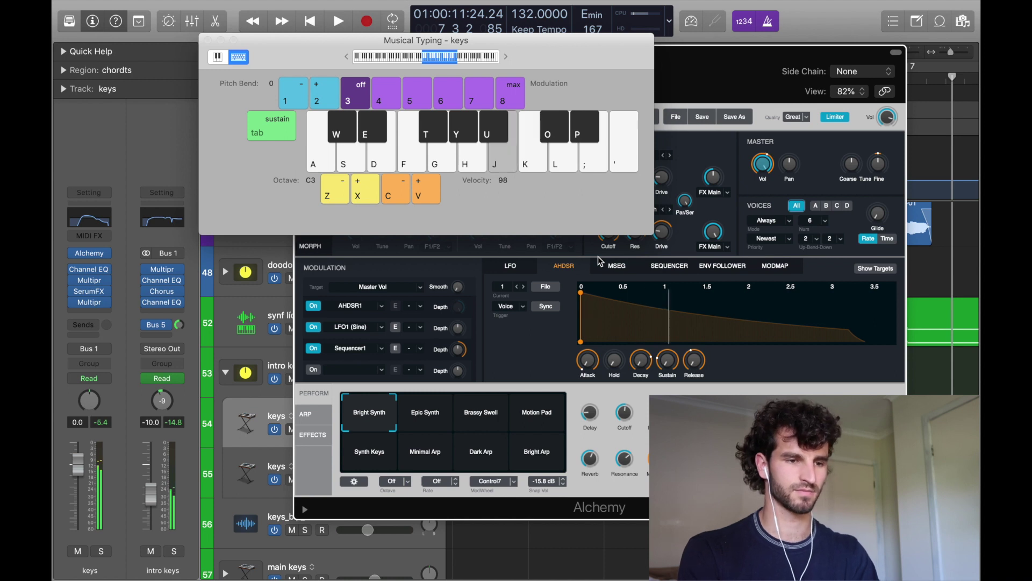
key("d")
key("k")
key("g")
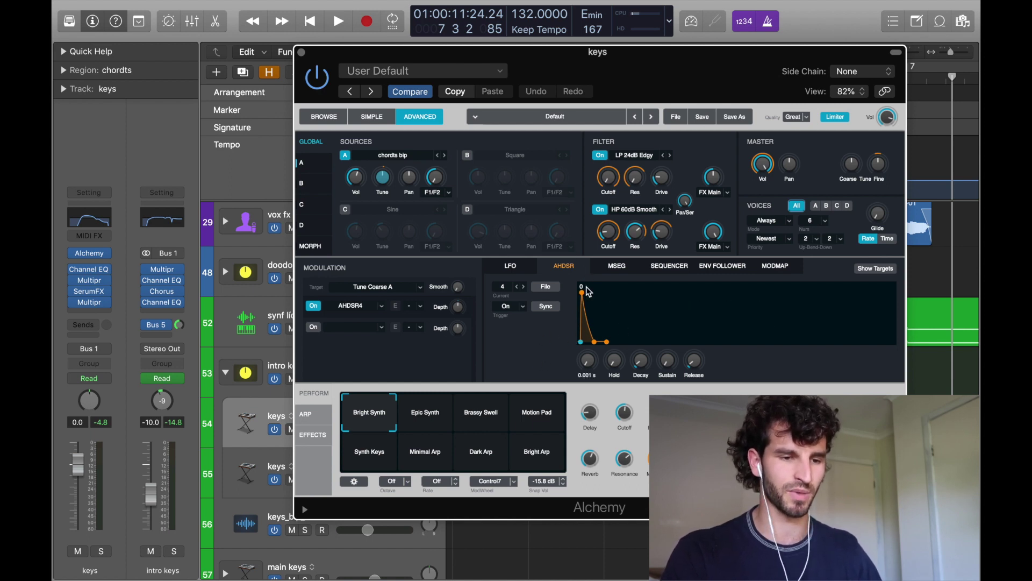
Play a test note with Musical Typing to hear AHDSR4 modulating Tune Coarse A, and close the keyboard.
mouse_move(453, 315)
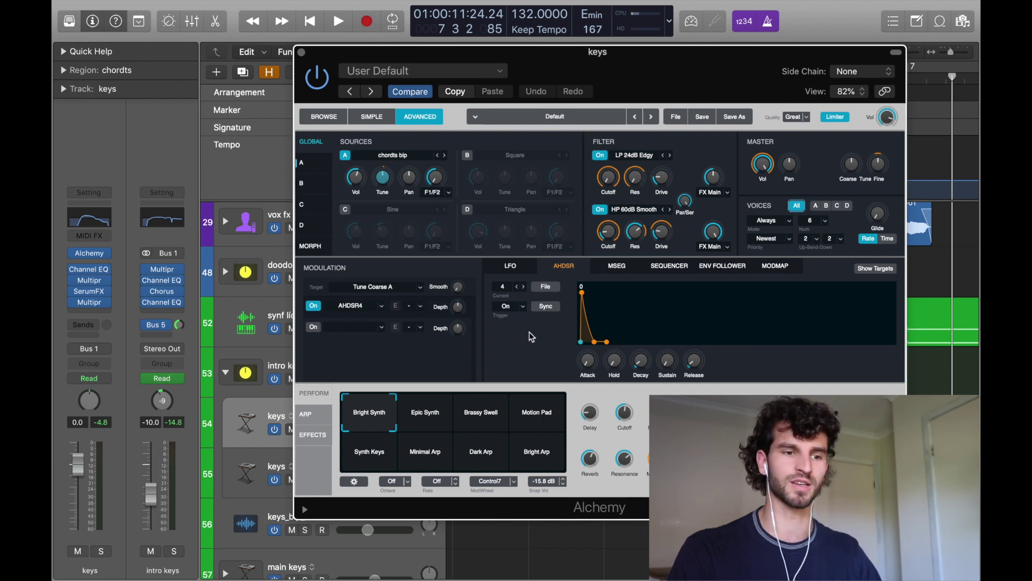
key("super+k")
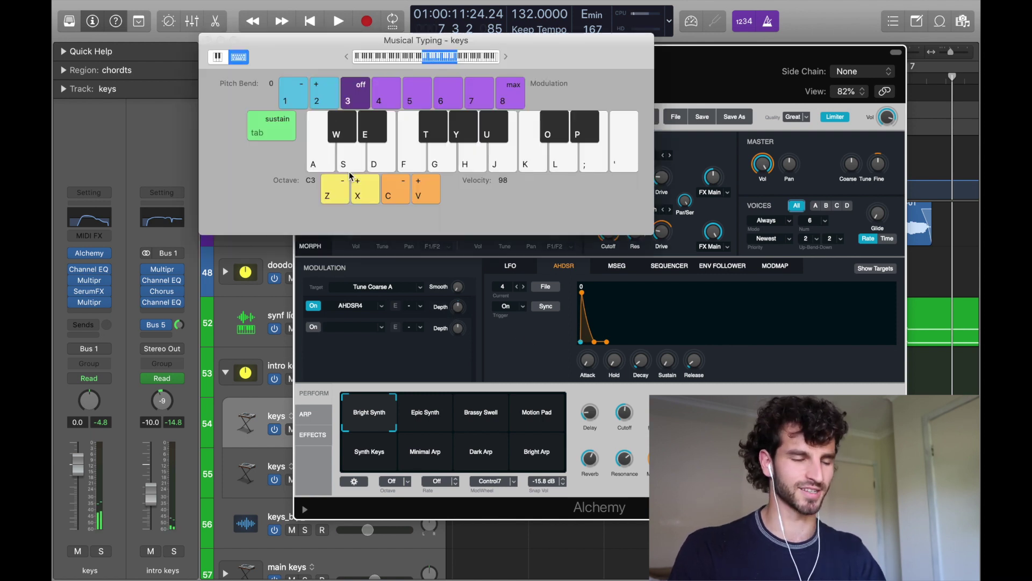
key("k")
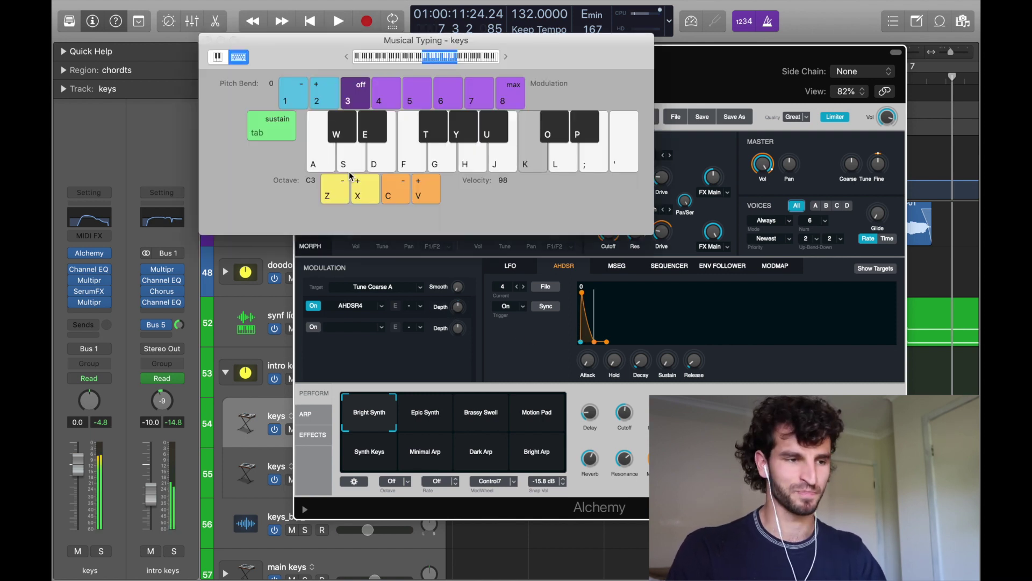
left_click(208, 40)
Show the Filter 1 Cutoff modulation in Alchemy, browse to AHDSR envelope 2, and briefly bring up Musical Typing.
left_click(608, 178)
left_click(517, 287)
left_click(516, 287)
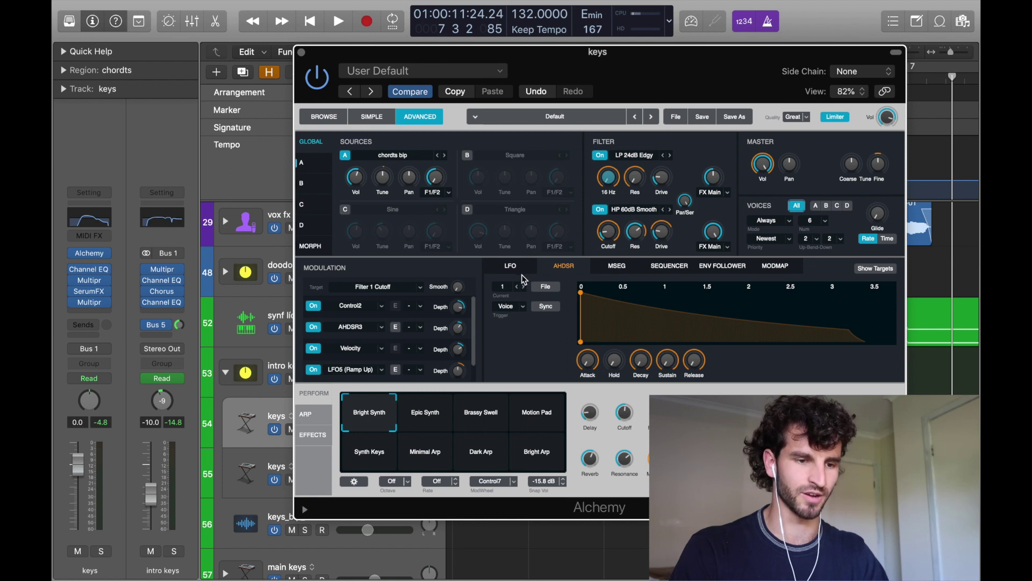
left_click(524, 287)
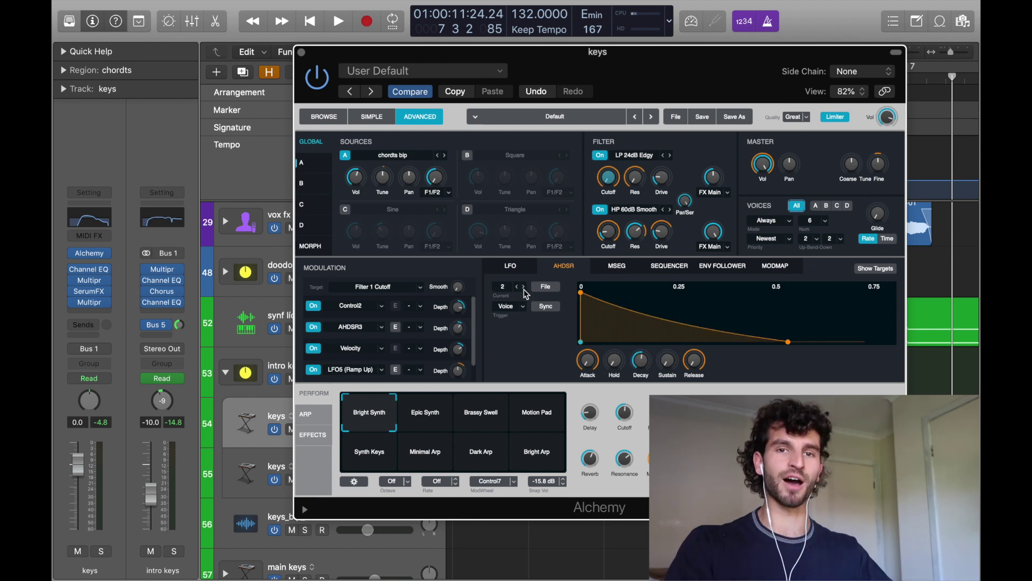
key("super+k")
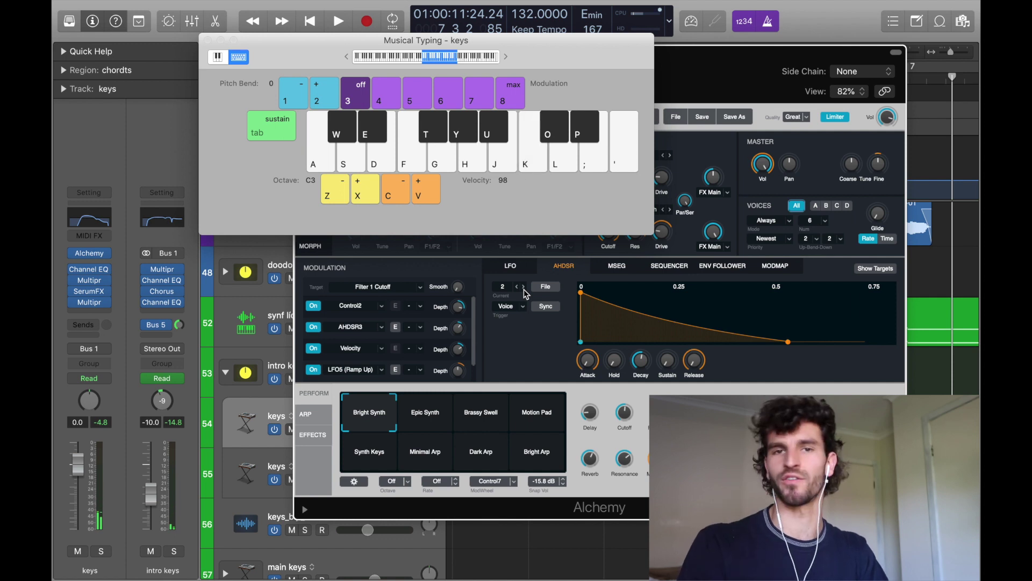
left_click(207, 41)
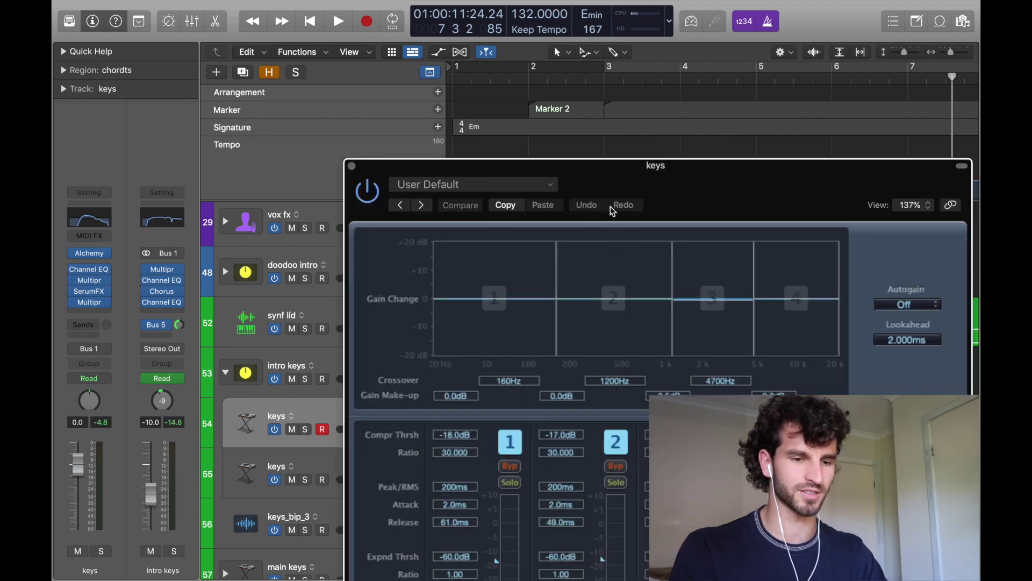
Play test notes and a chord on the keys track with Musical Typing, comparing its inserts active and bypassed.
key("super+k")
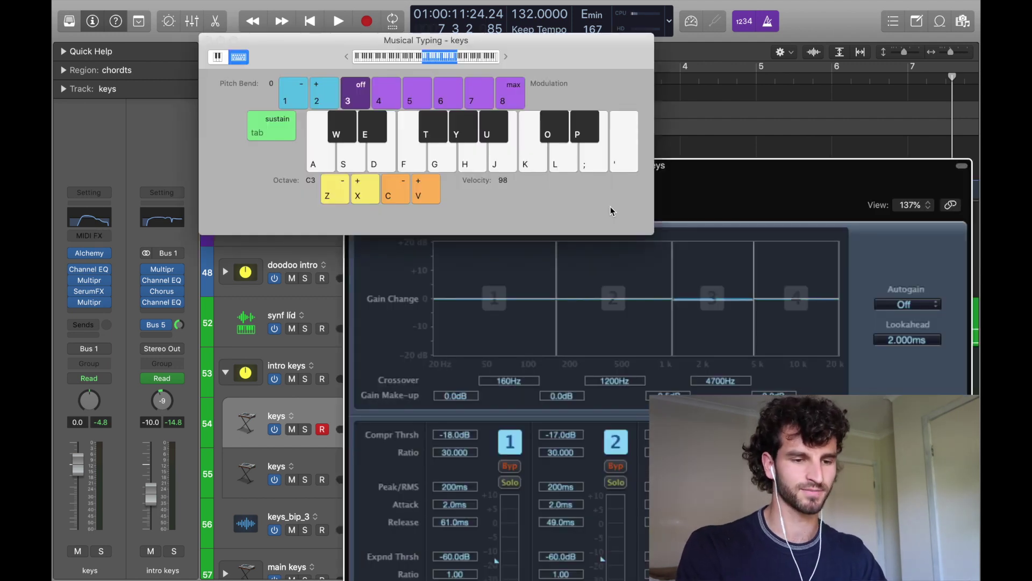
key("a")
key("k")
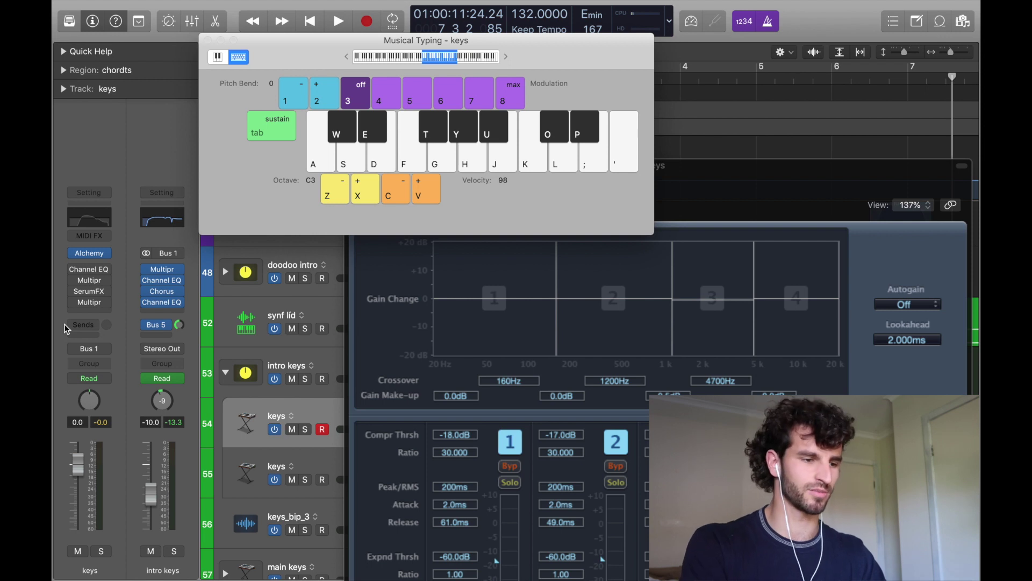
key("a+d+g+j")
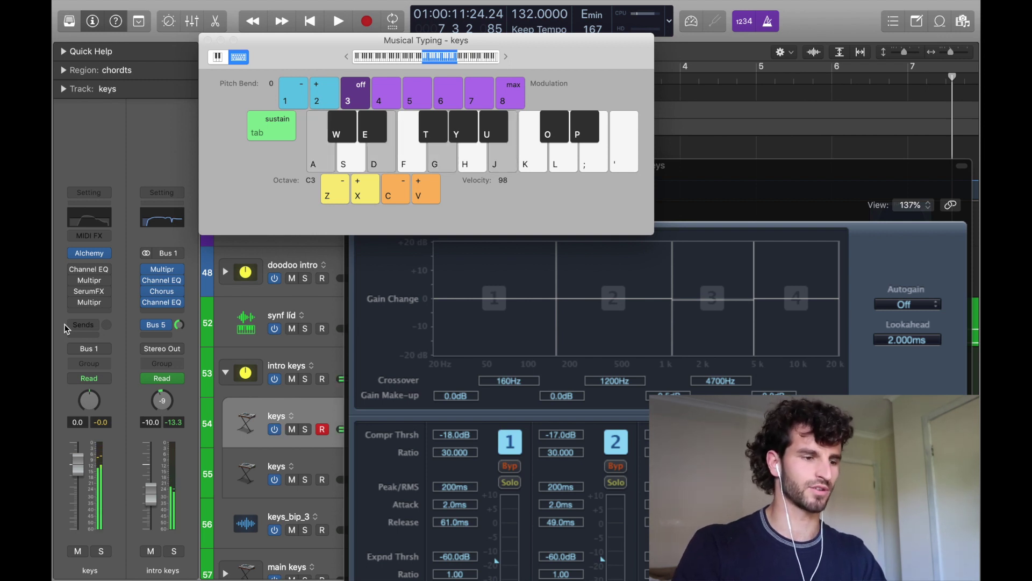
Reactivate the inserts on the first keys track, review SerumFX's Hyper/Dimension, Chorus and Reverb, and hide the plug-in windows.
left_click(74, 268, "alt")
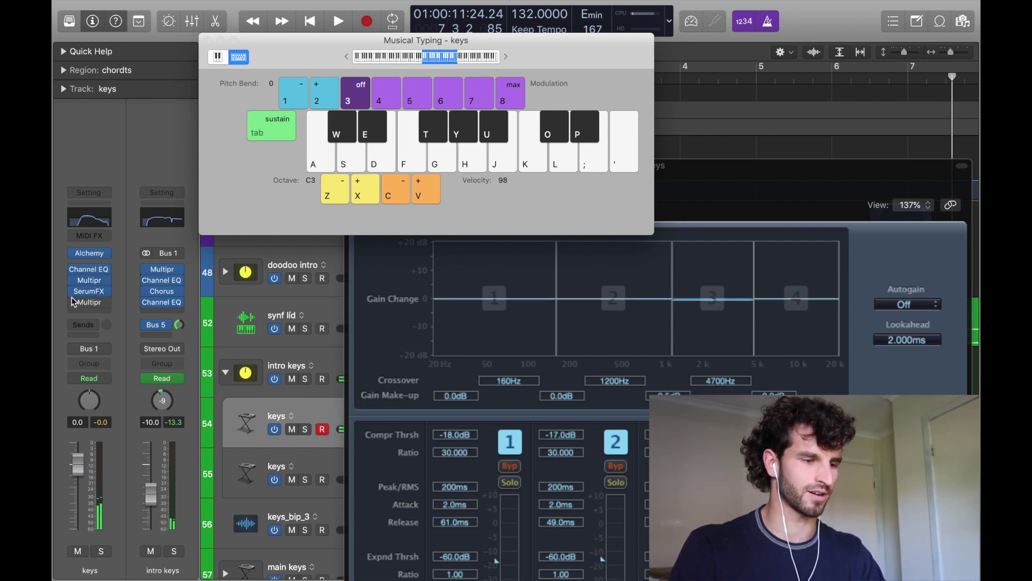
left_click(89, 291)
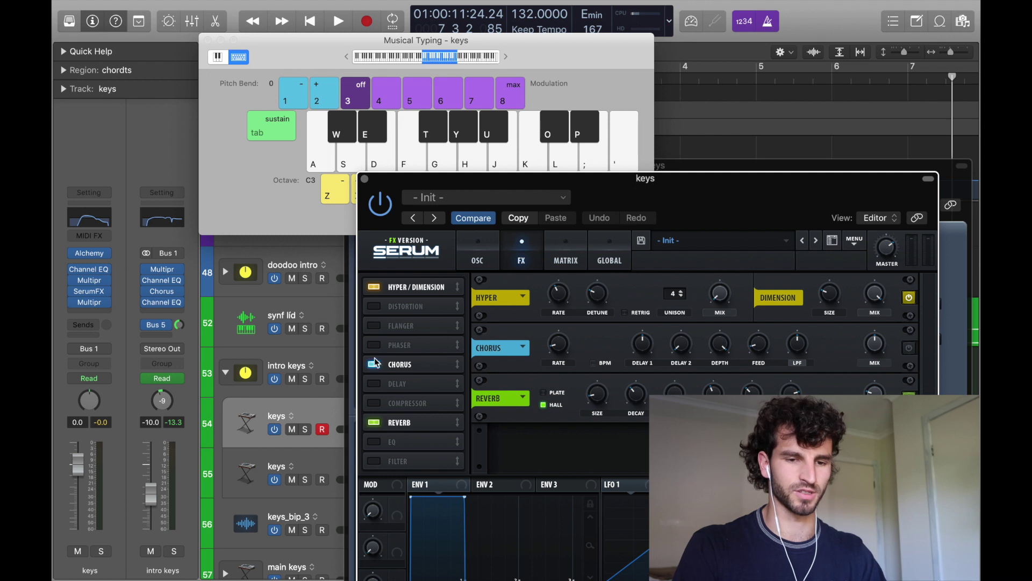
key("v")
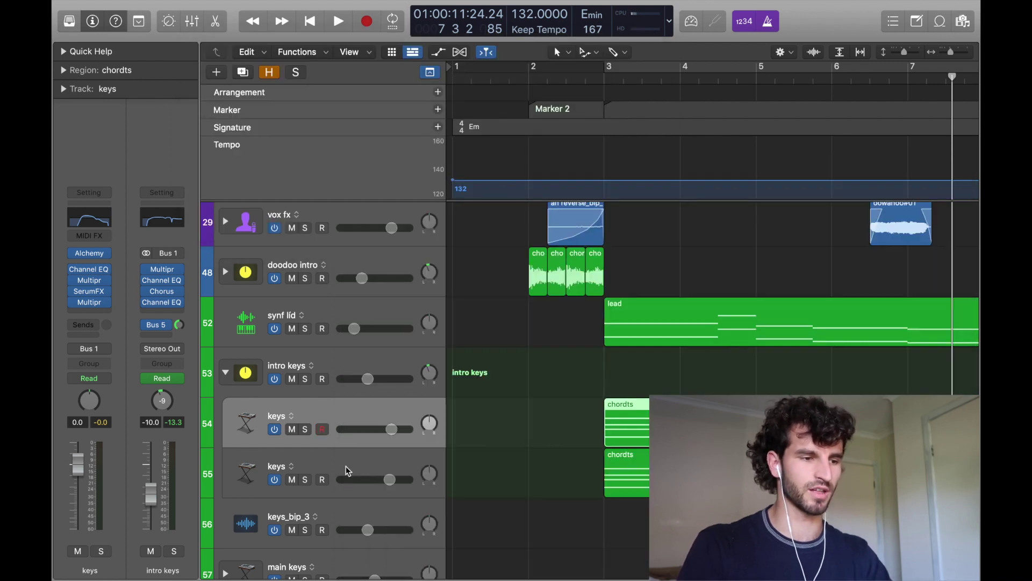
Select the second keys track, and play back the intro keys stack soloed together with synf líd.
key("Down")
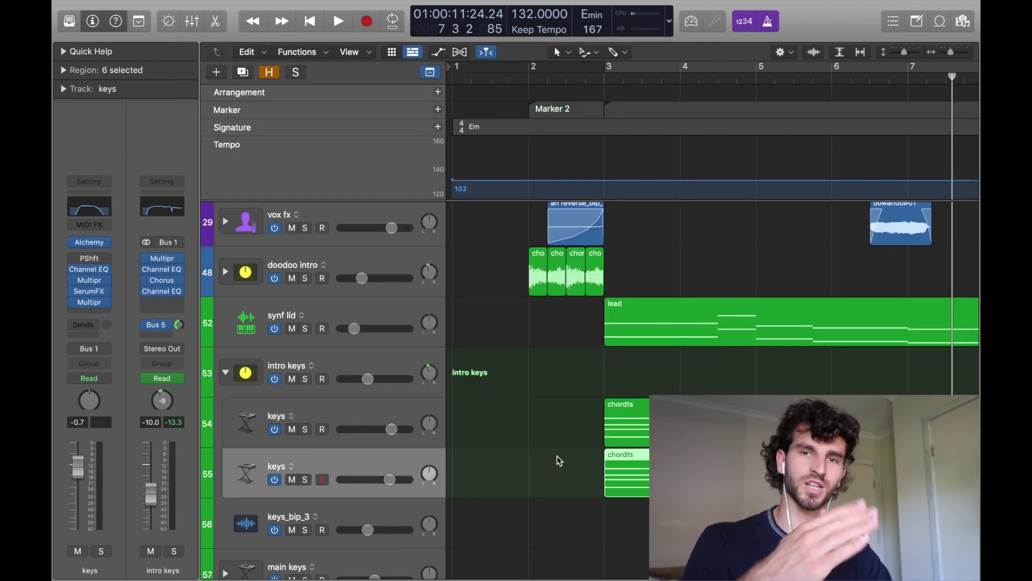
key("s")
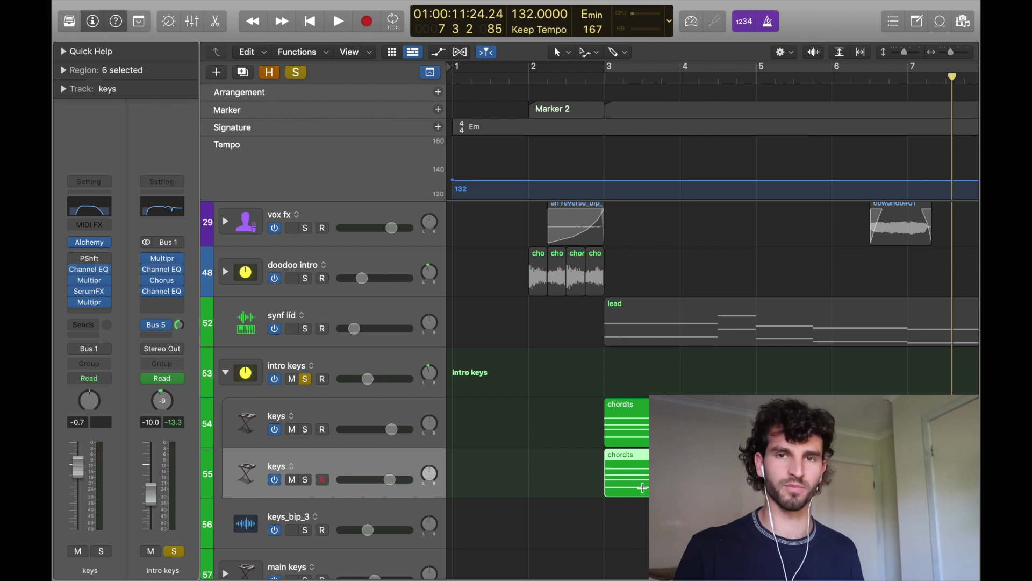
key("space")
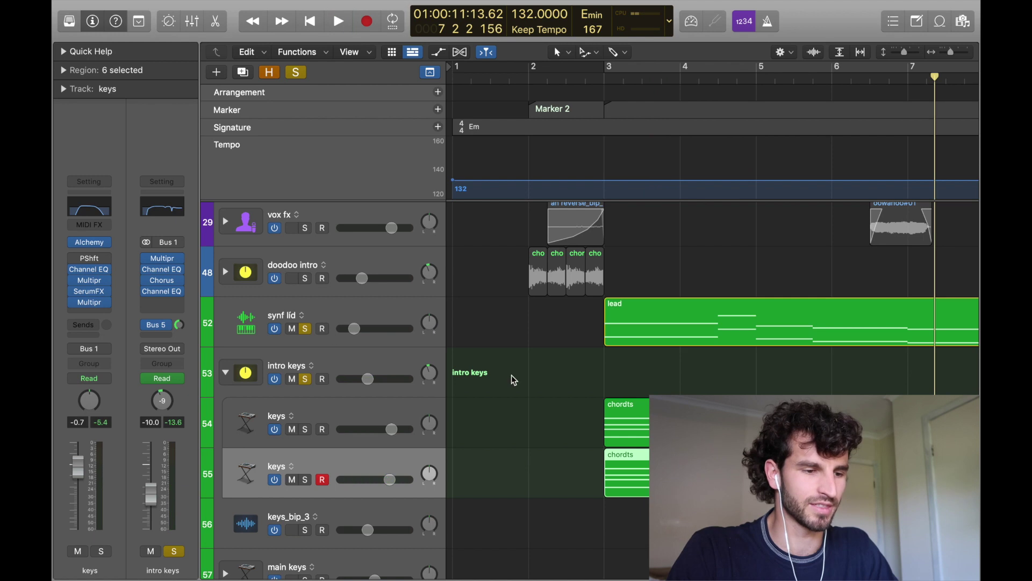
Clear the solos on synf líd and intro keys, and play the soloed intro bass track from bar 3.
scroll(539, 380, "down", 5)
scroll(539, 380, "up", 2)
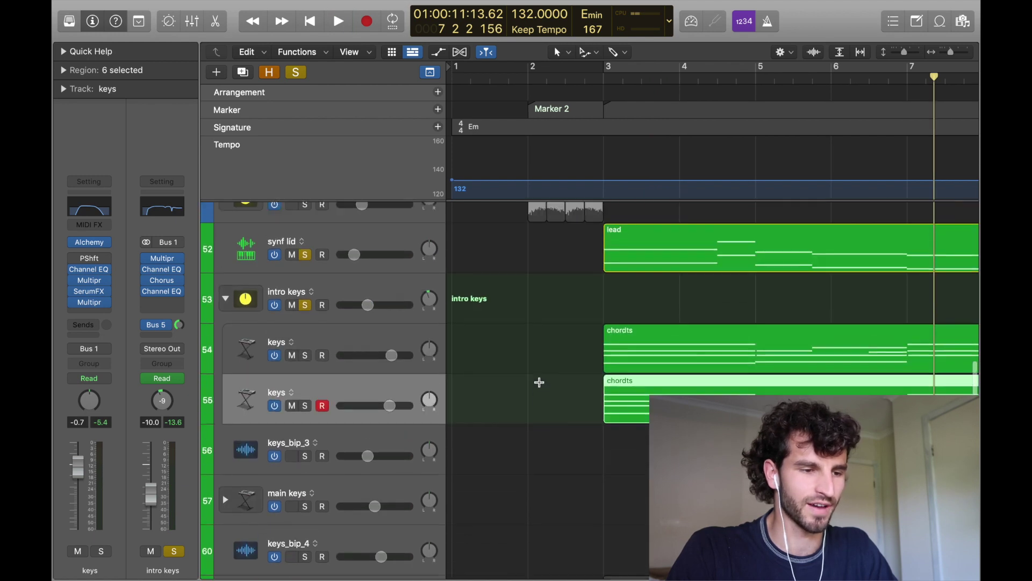
left_click(306, 256)
scroll(514, 405, "down", 8)
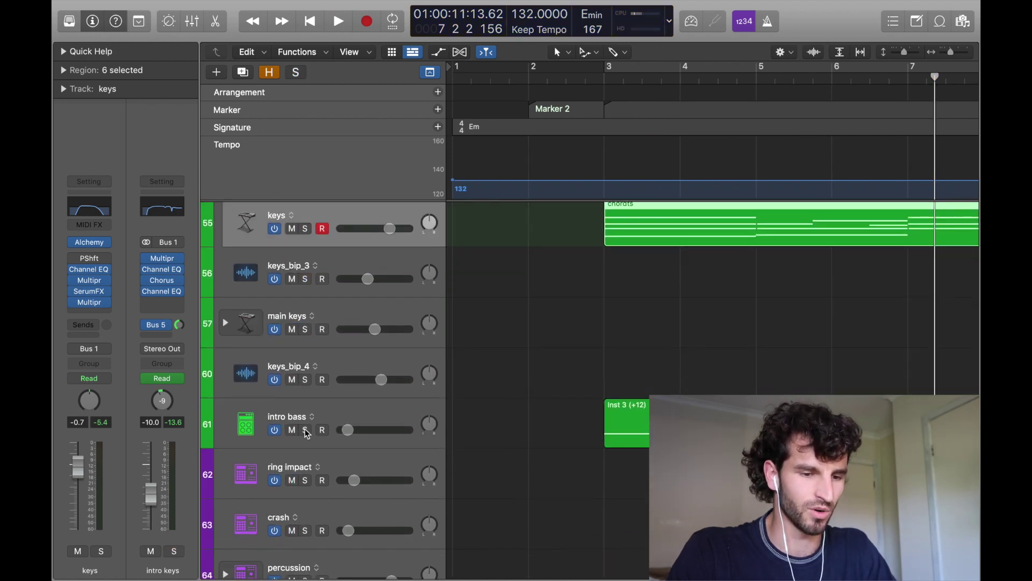
left_click(305, 430)
double_click(602, 75)
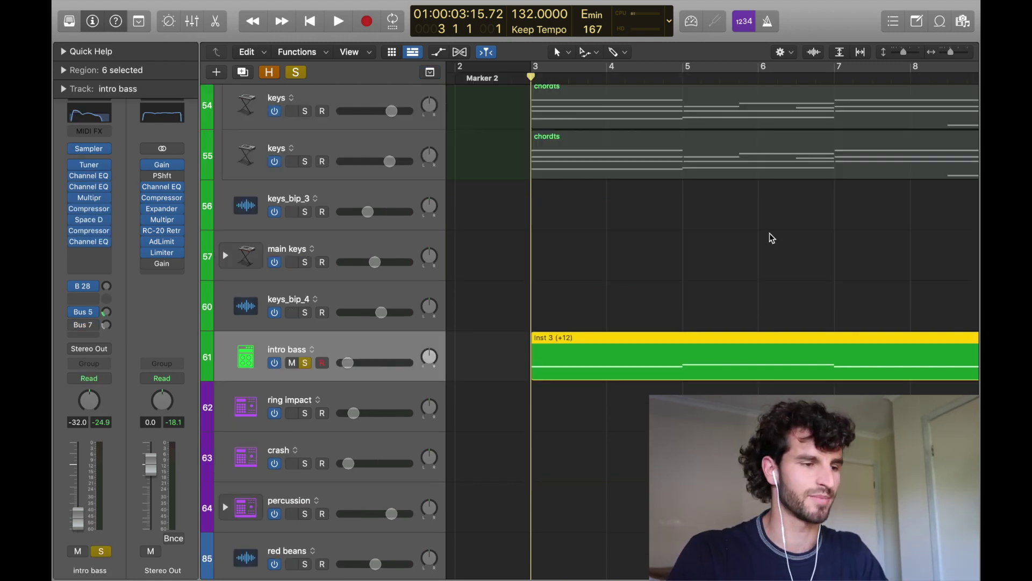
Open Sampler on intro bass, and play a test note through its kick main sample with the inserts after Tuner bypassed.
left_click(92, 150)
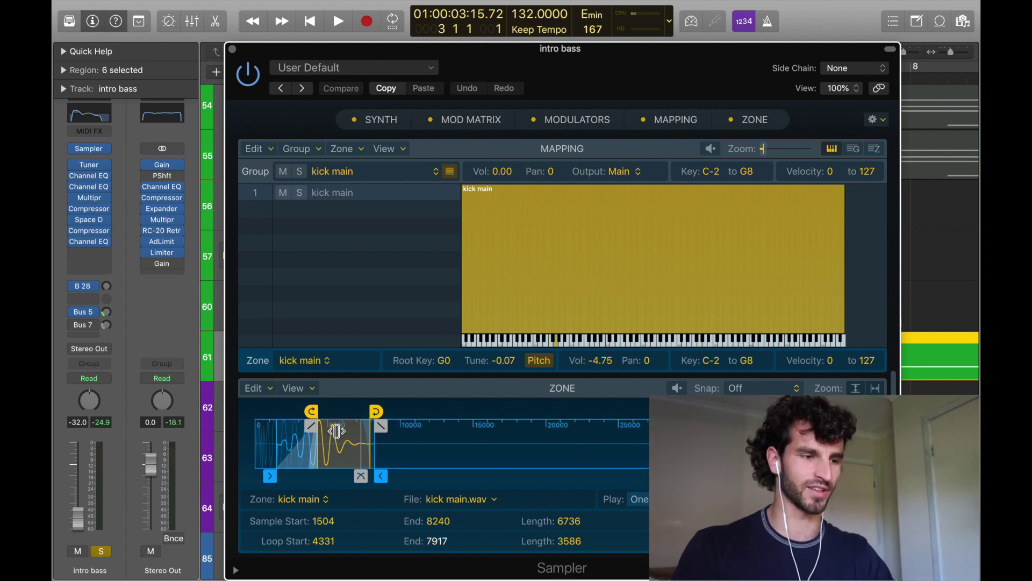
mouse_move(75, 168)
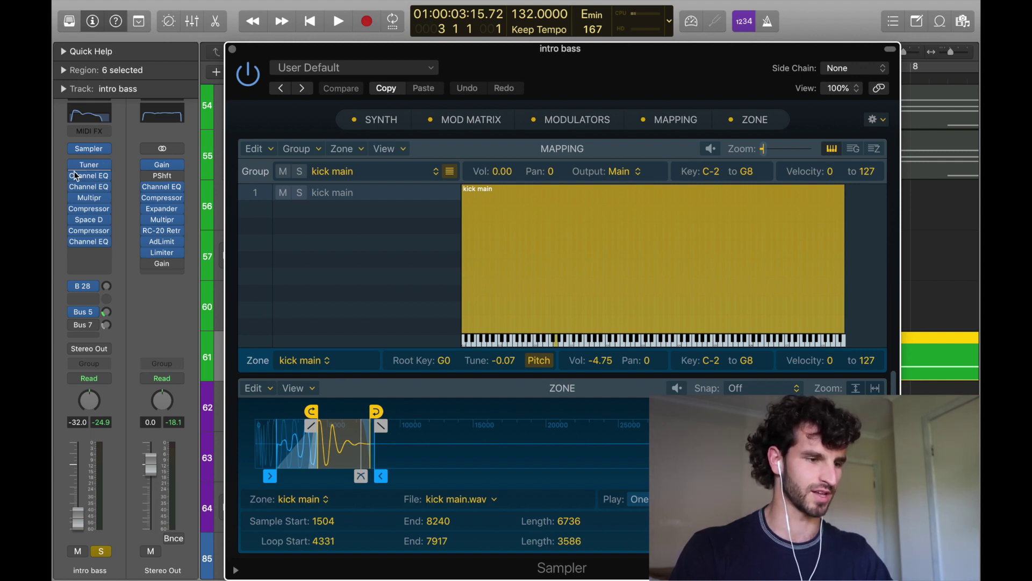
left_click_drag(72, 177, 70, 241)
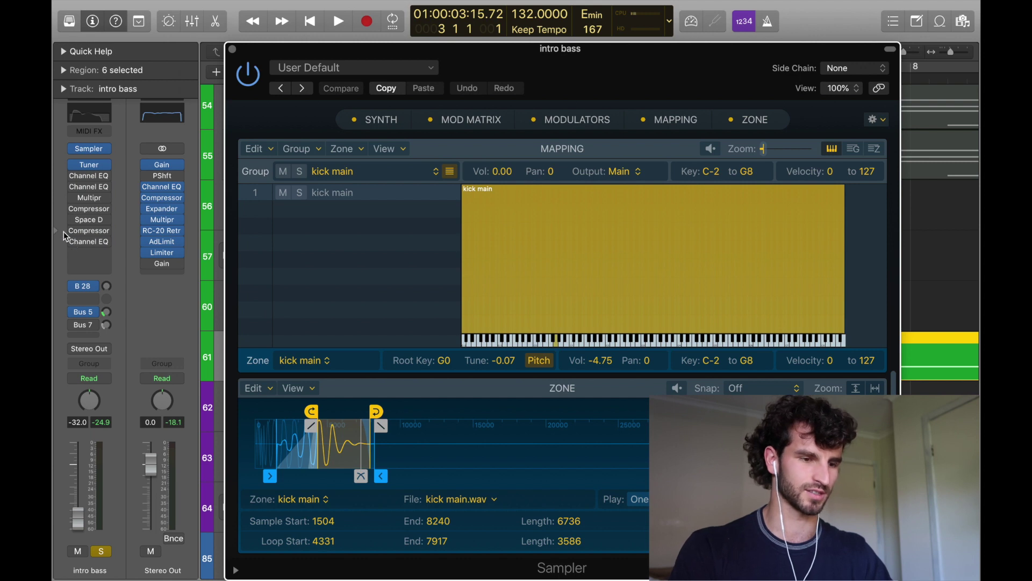
key("super+k")
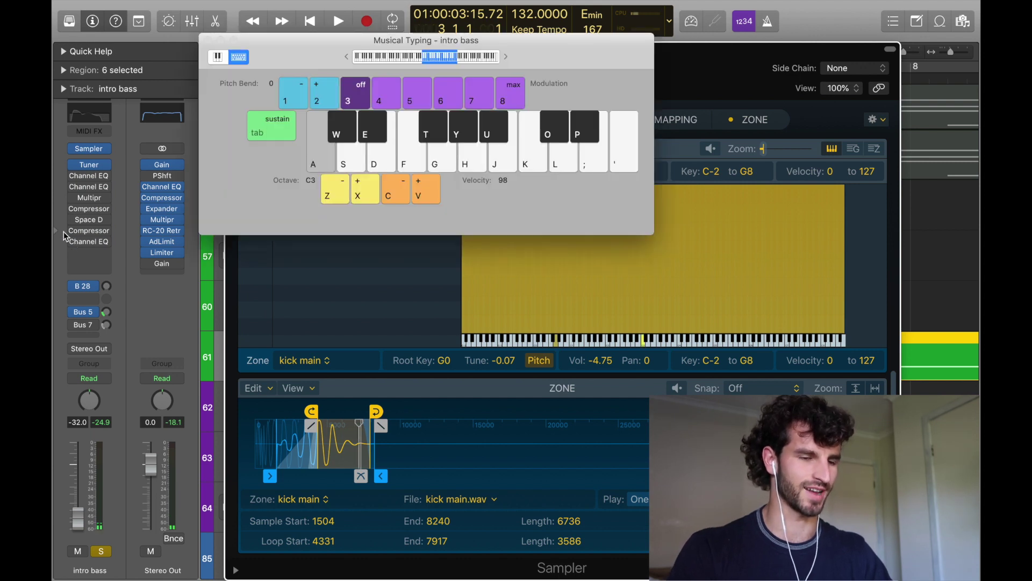
key("super+k")
Review the synth settings, mod matrix and modulators in intro bass's Sampler, and close it.
scroll(546, 337, "up", 10)
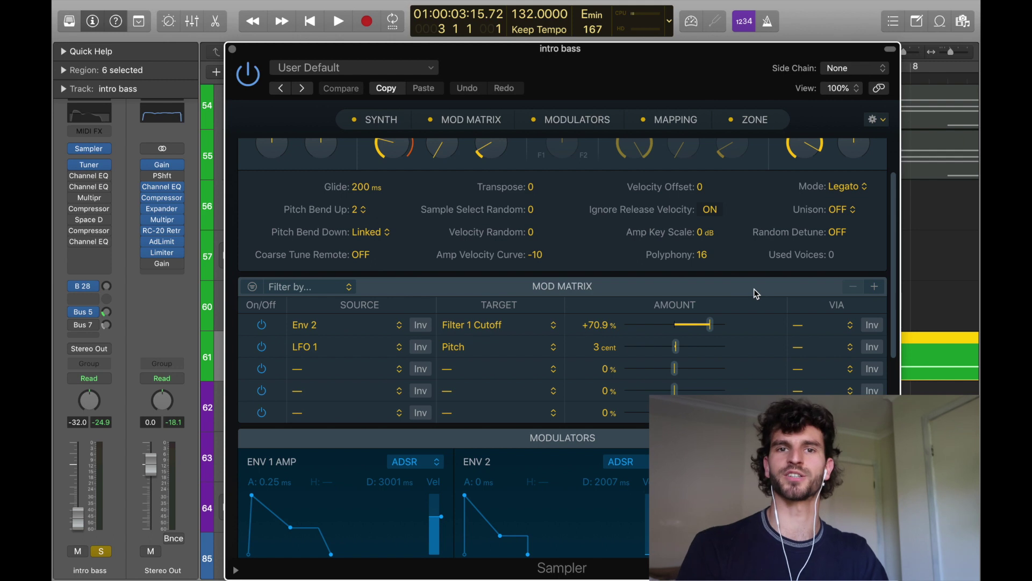
scroll(753, 290, "up", 3)
left_click(234, 51)
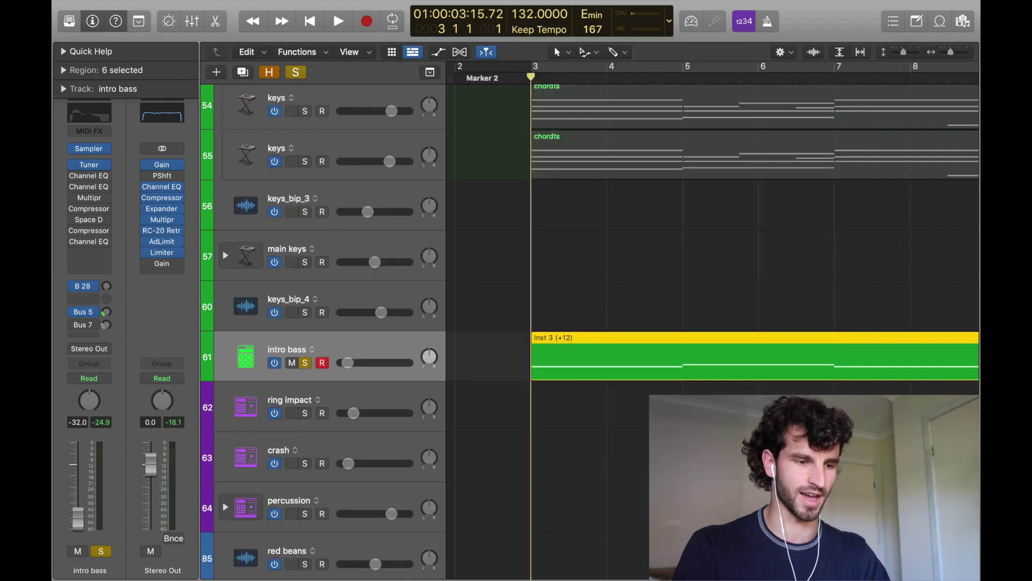
Reactivate the first Channel EQs, Multipressor, both Compressors and Space Designer on intro bass, reviewing the 1.8s_Large & Brite reverb.
left_click(74, 198)
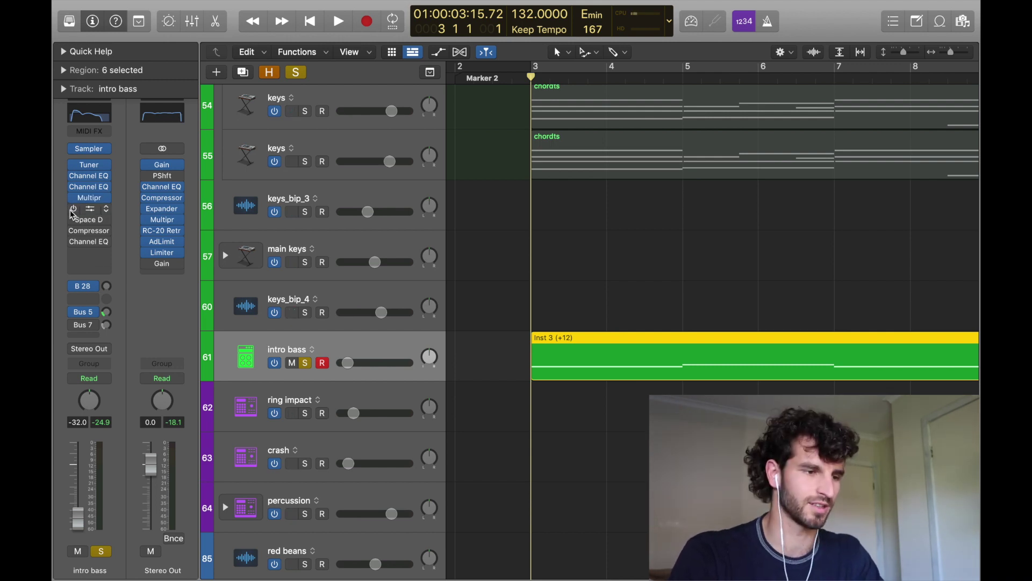
left_click(71, 211)
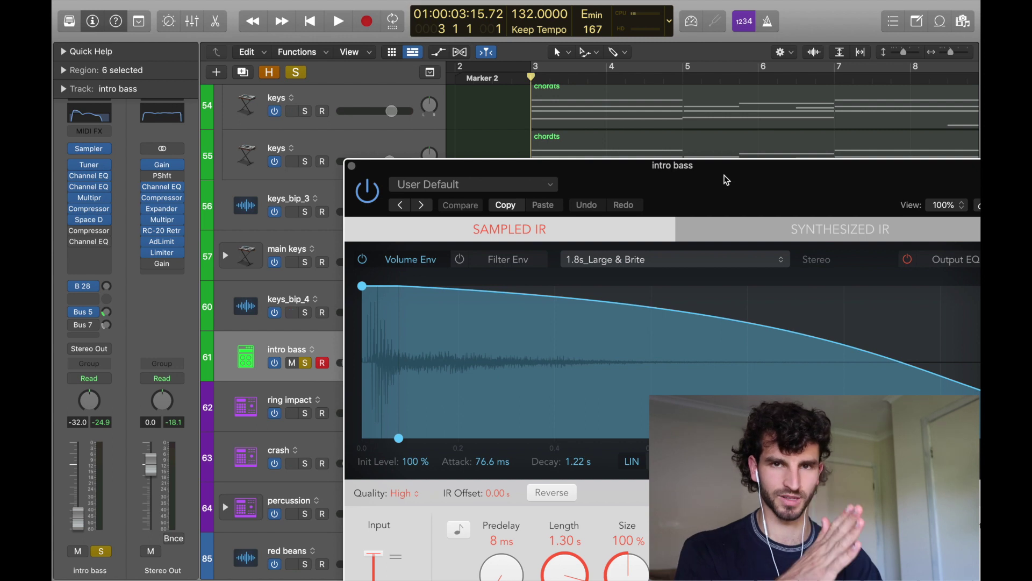
left_click(88, 231)
left_click(73, 230)
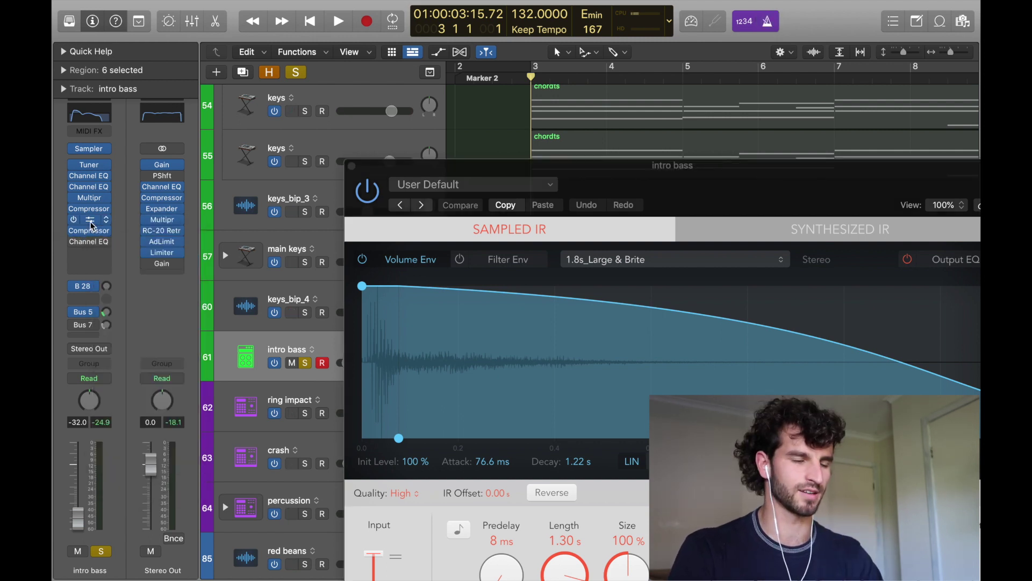
Open the last Compressor on intro bass and play test notes through it with Musical Typing.
key("super+k")
left_click(89, 230)
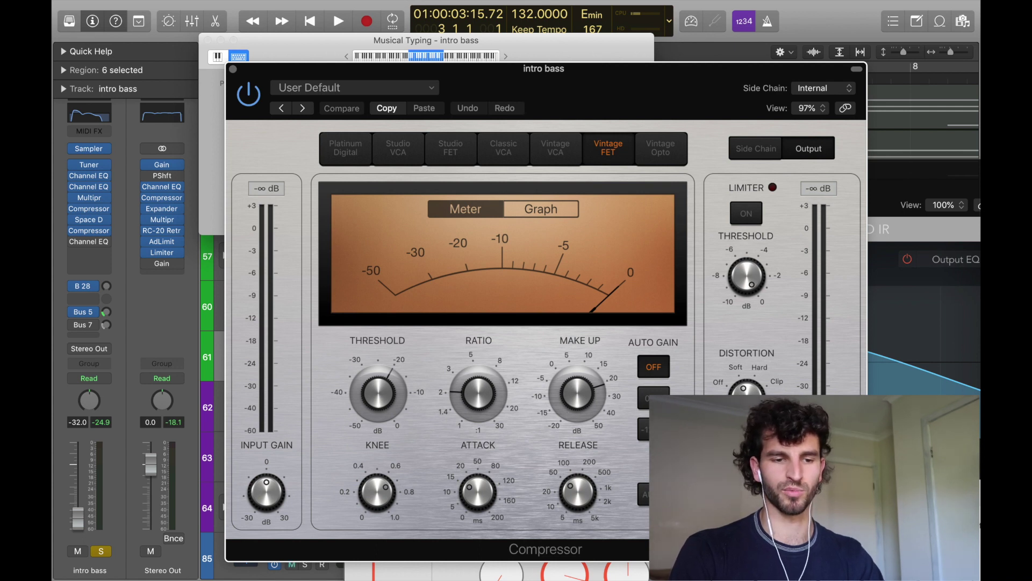
key("a")
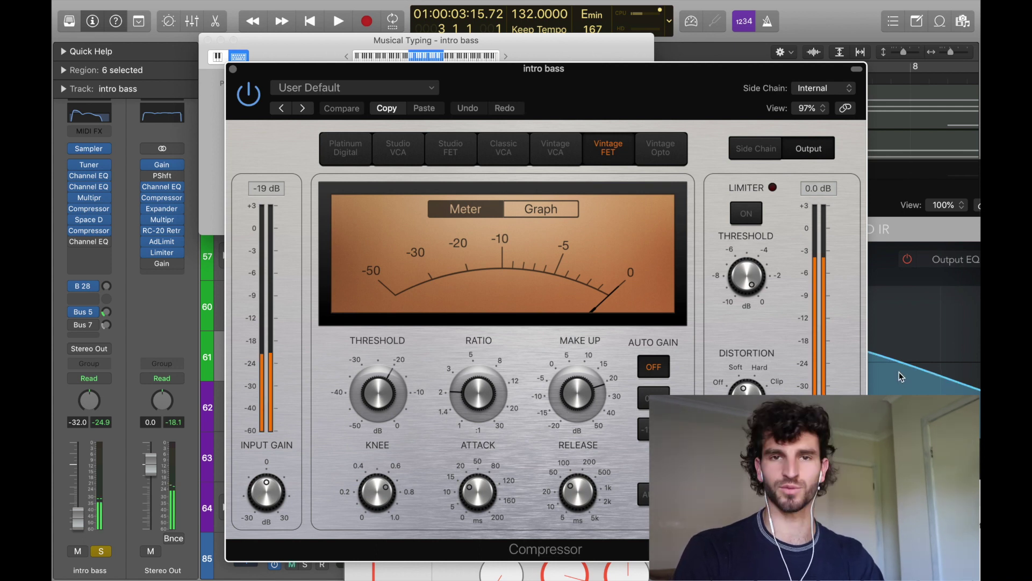
key("a")
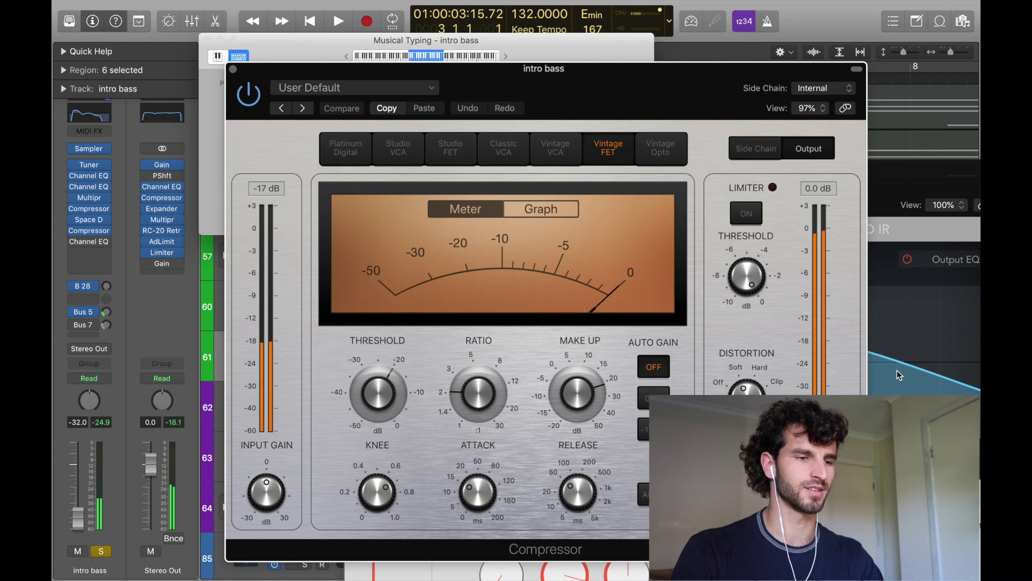
Reactivate the last Channel EQ on intro bass, review its curve, and close the Compressor and EQ windows.
left_click(89, 241)
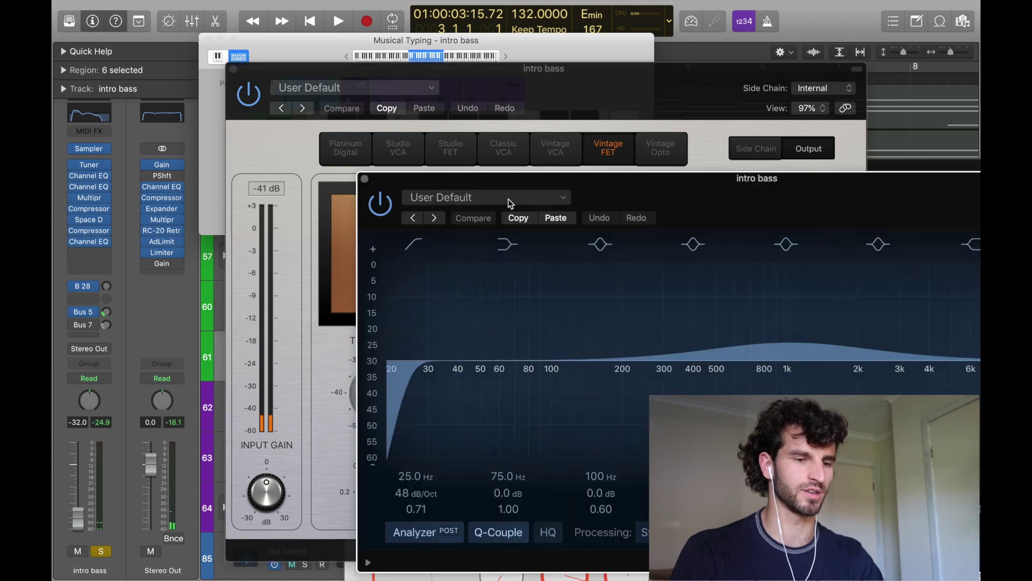
left_click(364, 179)
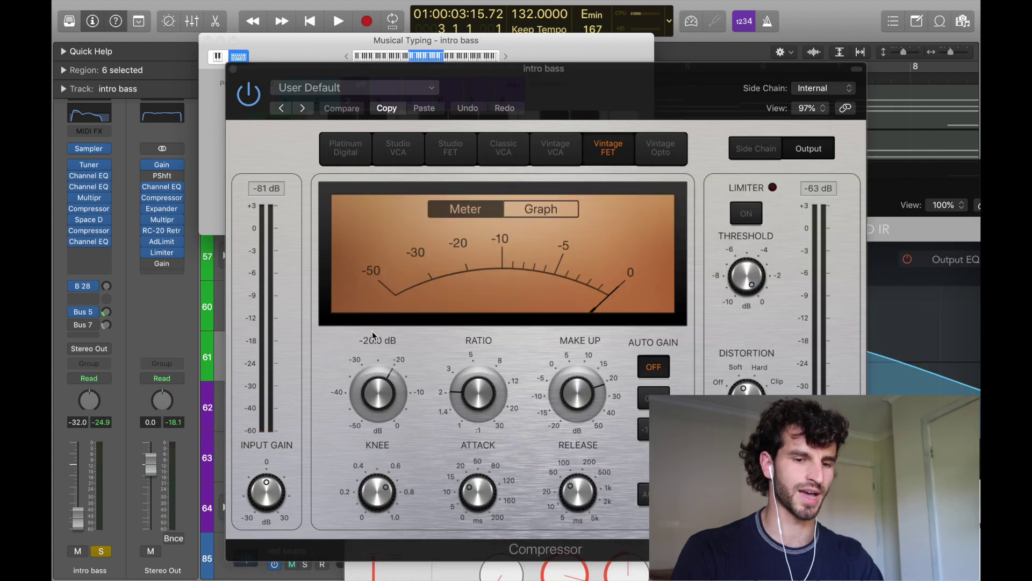
key("super+w")
left_click(89, 241)
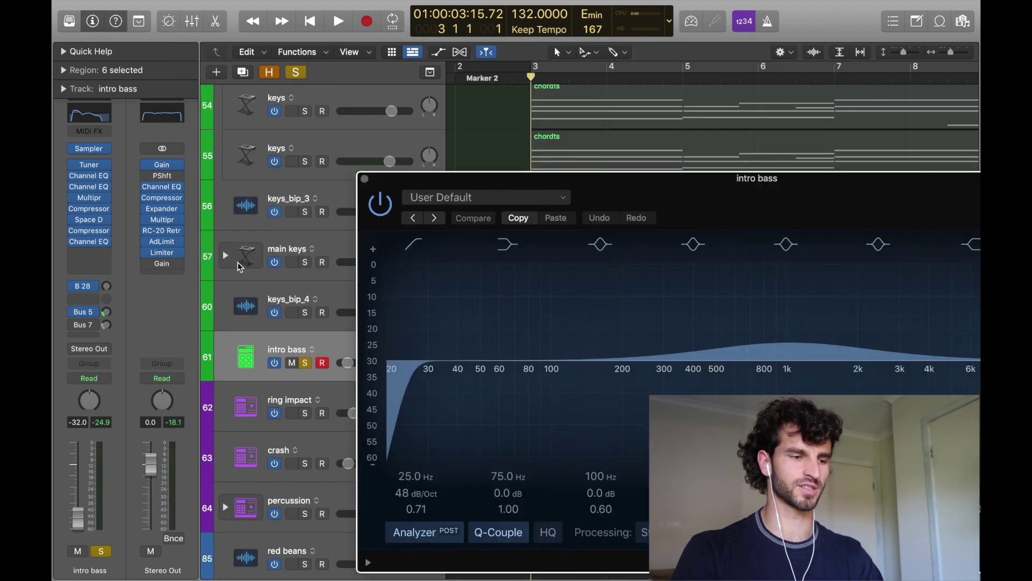
double_click(860, 178)
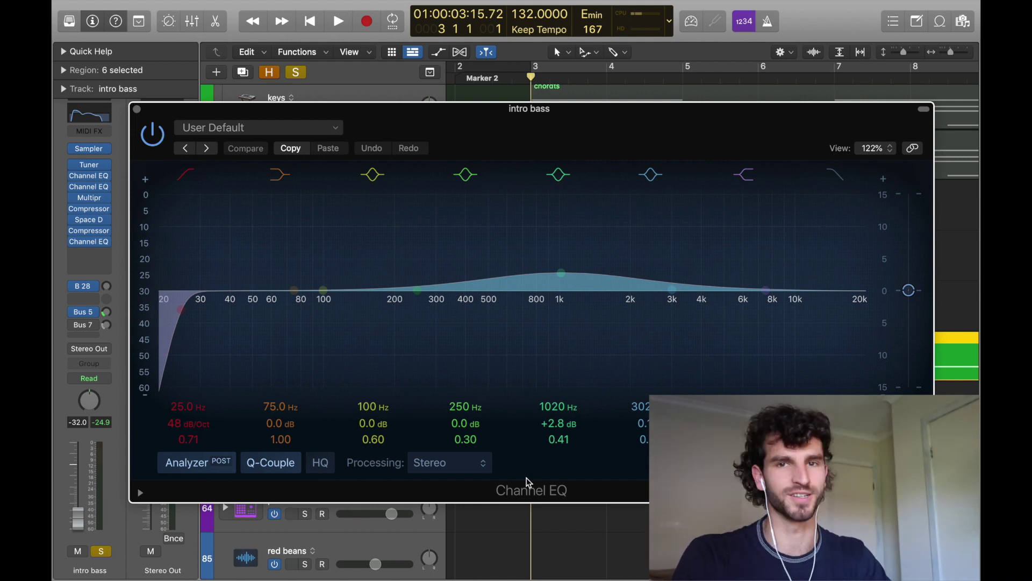
key("super+w")
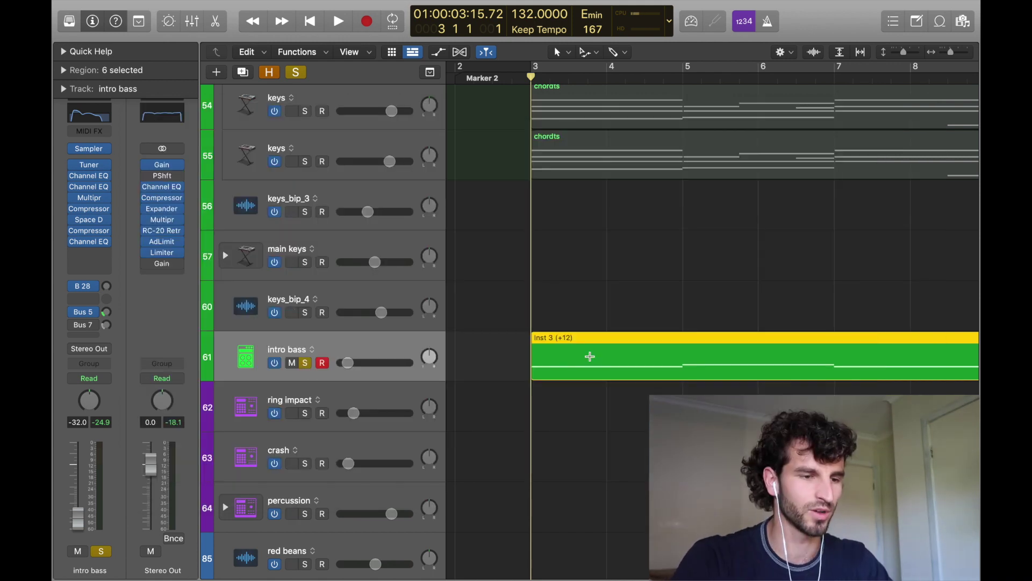
Solo synf líd and intro keys alongside intro bass, and play the combination from bar 3.
scroll(511, 206, "up", 5)
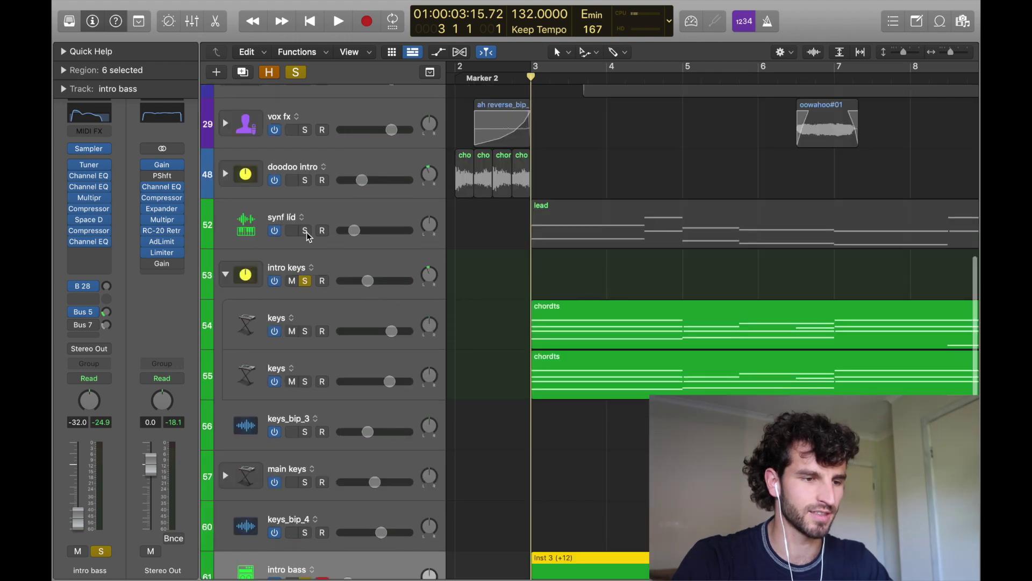
key("space")
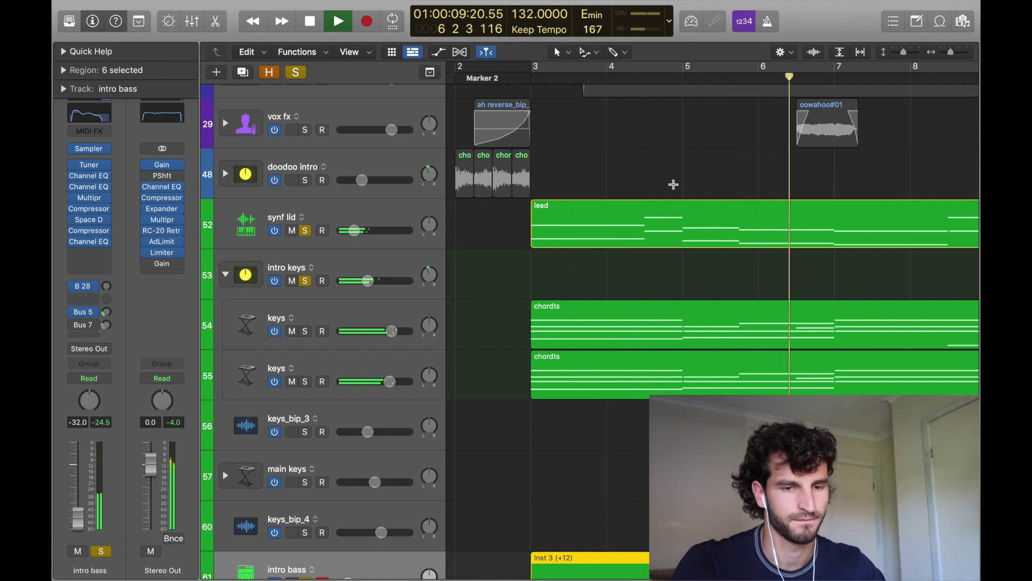
key("space")
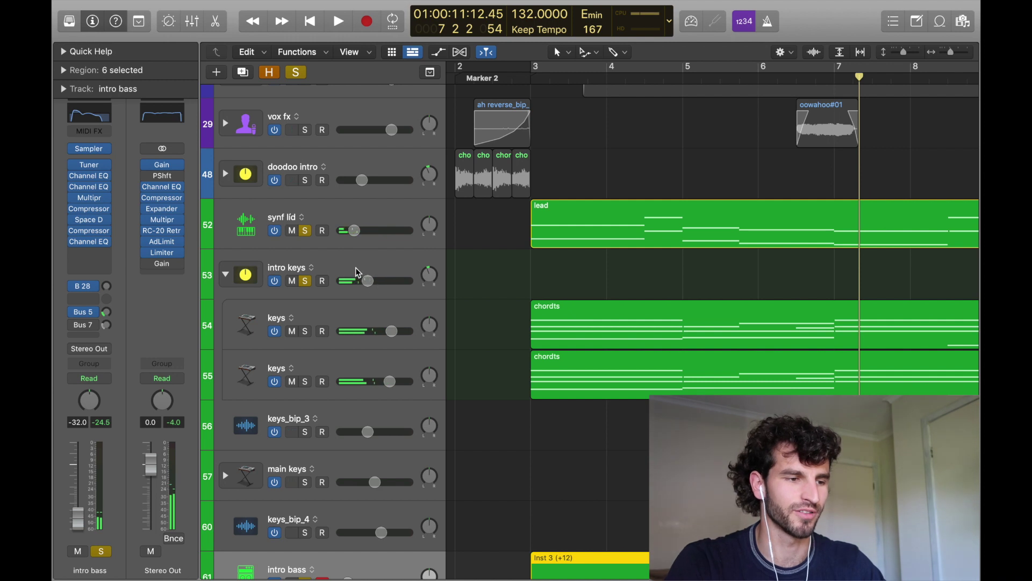
Collapse the intro keys stack with its solos cleared, and play the soloed doodoo intro stack from bar 2.
left_click(356, 267)
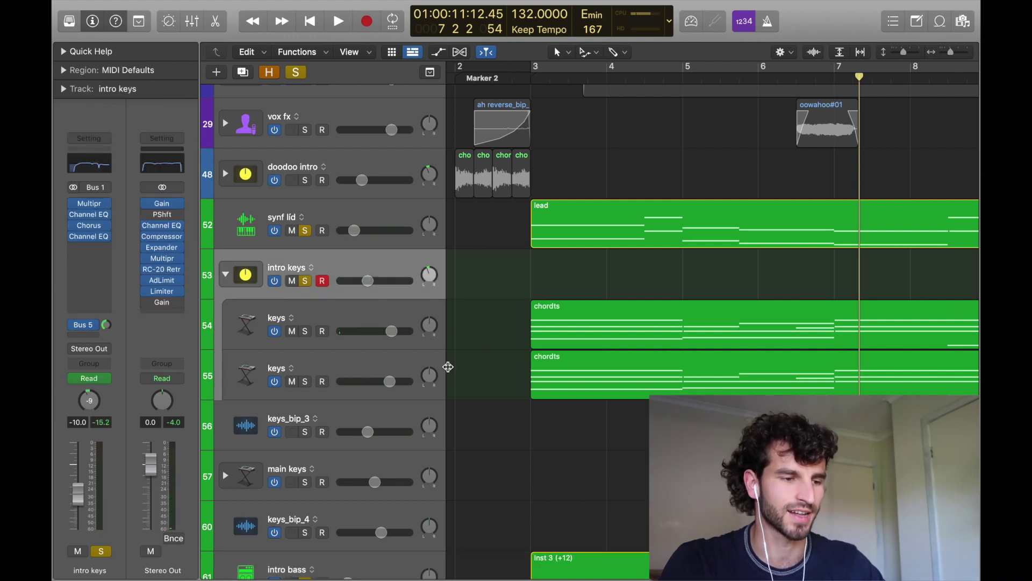
left_click(224, 274)
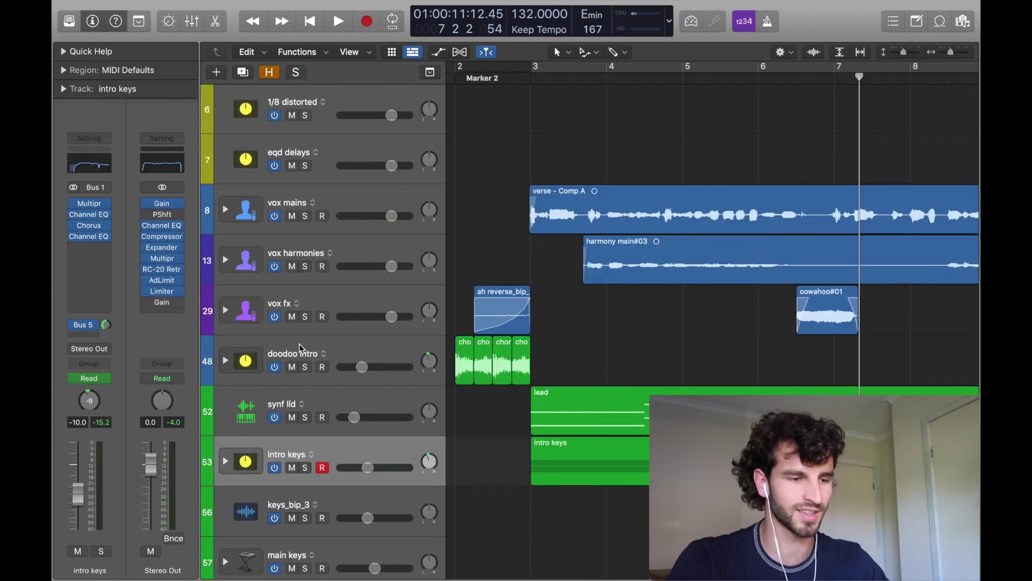
left_click(306, 367)
left_click(461, 103)
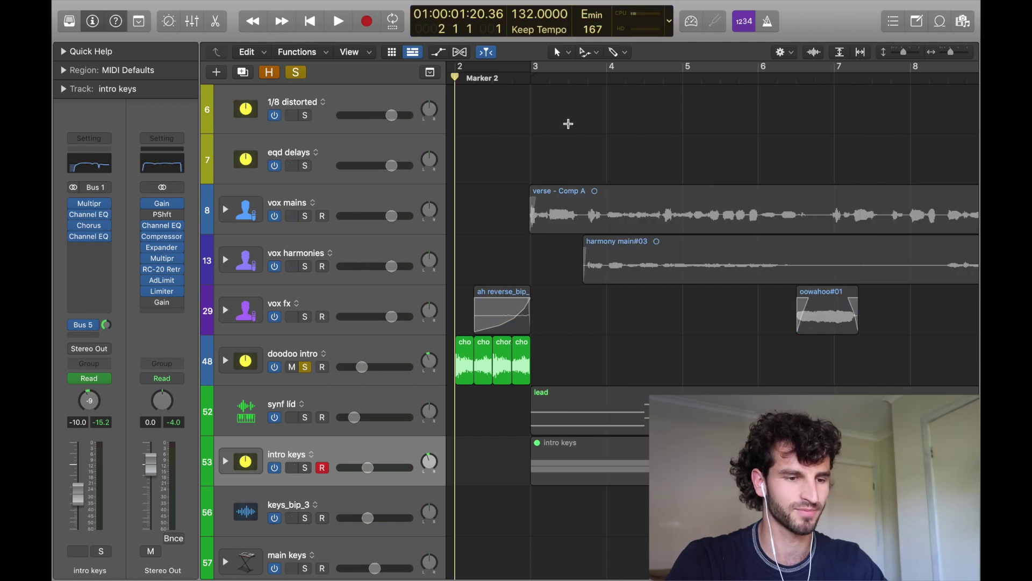
key("space")
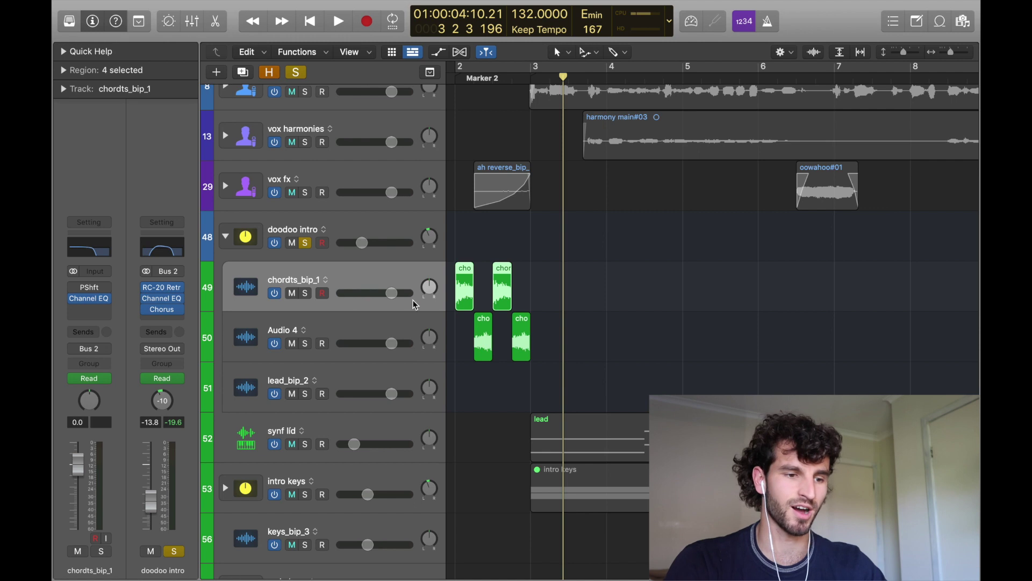
Examine the insert effects on the Audio 4 track inside the doodoo intro stack.
left_click(365, 325)
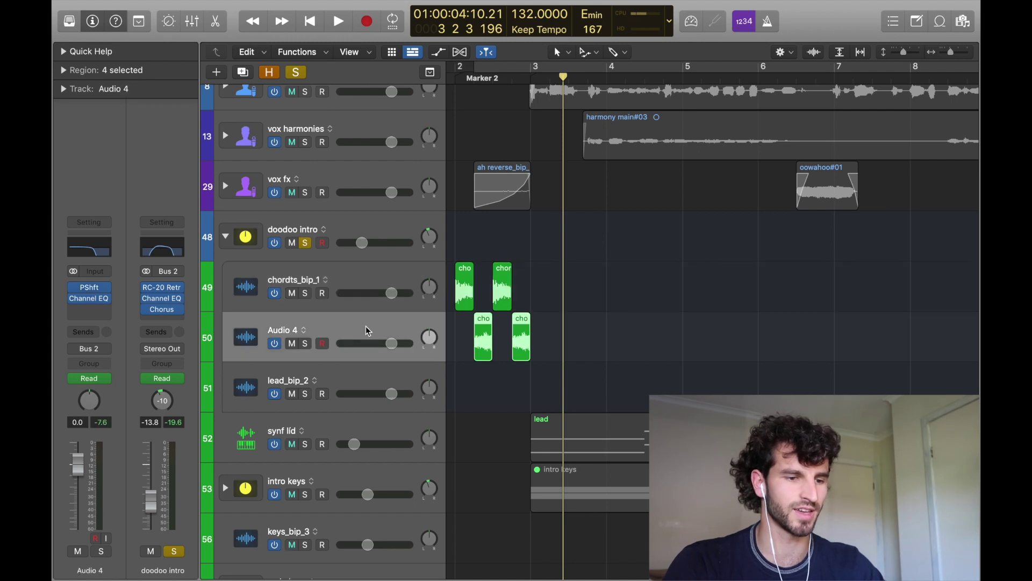
left_click(95, 293)
left_click(356, 169)
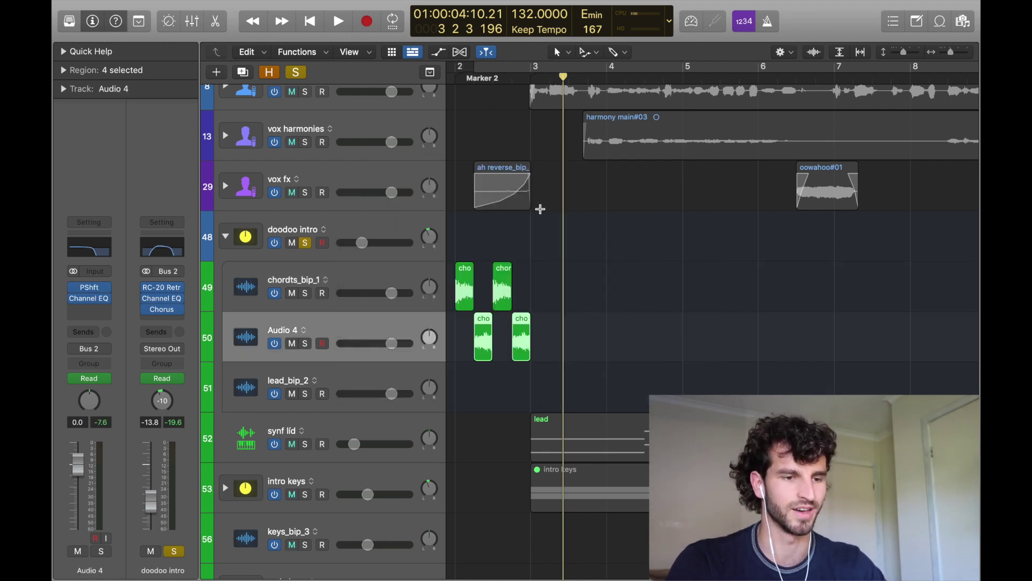
Review RC-20 Retro Color and the Mega Wide Chorus preset on the doodoo intro stack, and clear its solo.
left_click(344, 226)
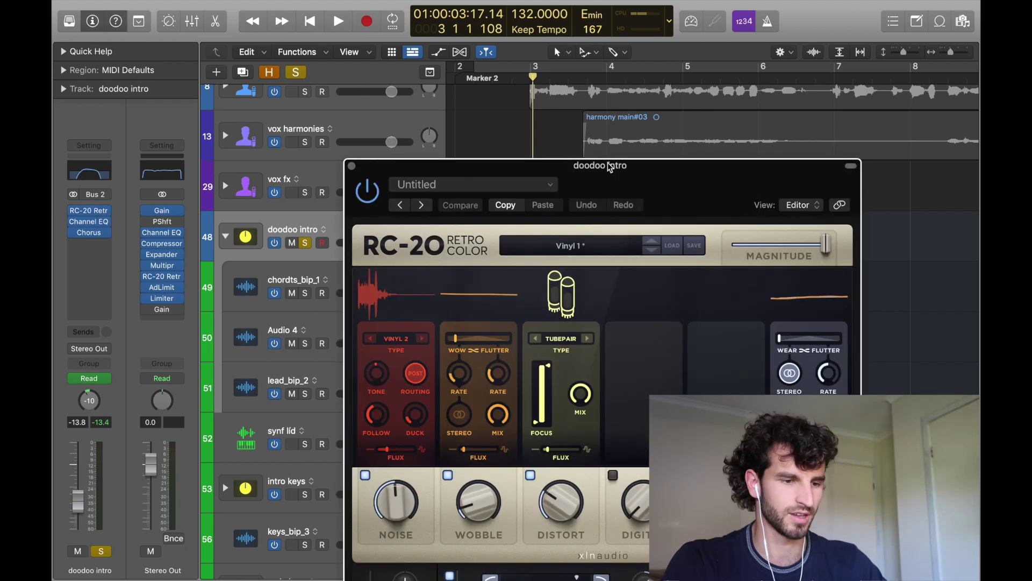
left_click(352, 166)
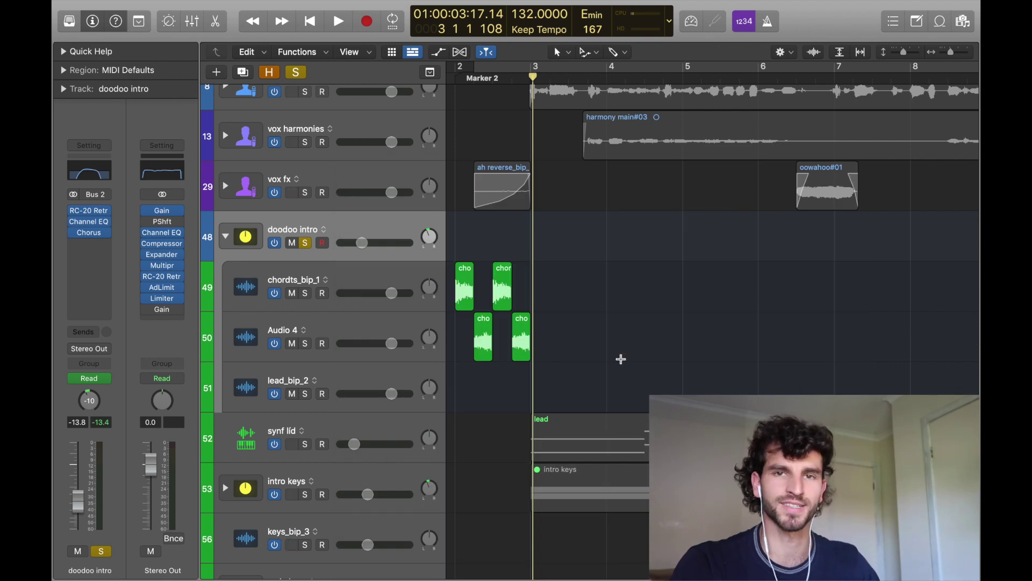
left_click(89, 232)
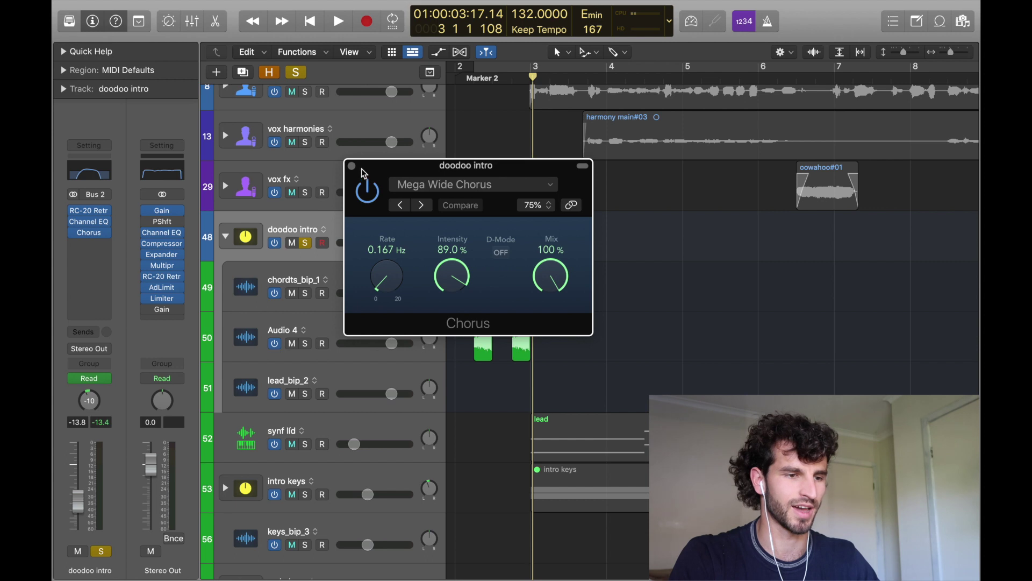
left_click(352, 167)
left_click(307, 244)
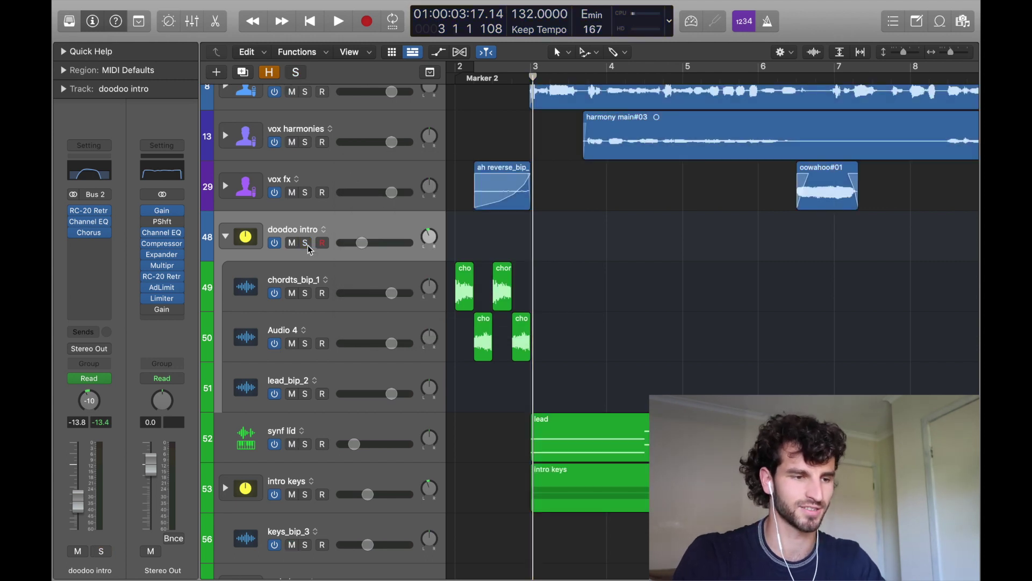
Solo the intro snur track in the percussion stack and play its snur region at Marker 4.
scroll(614, 282, "down", 10)
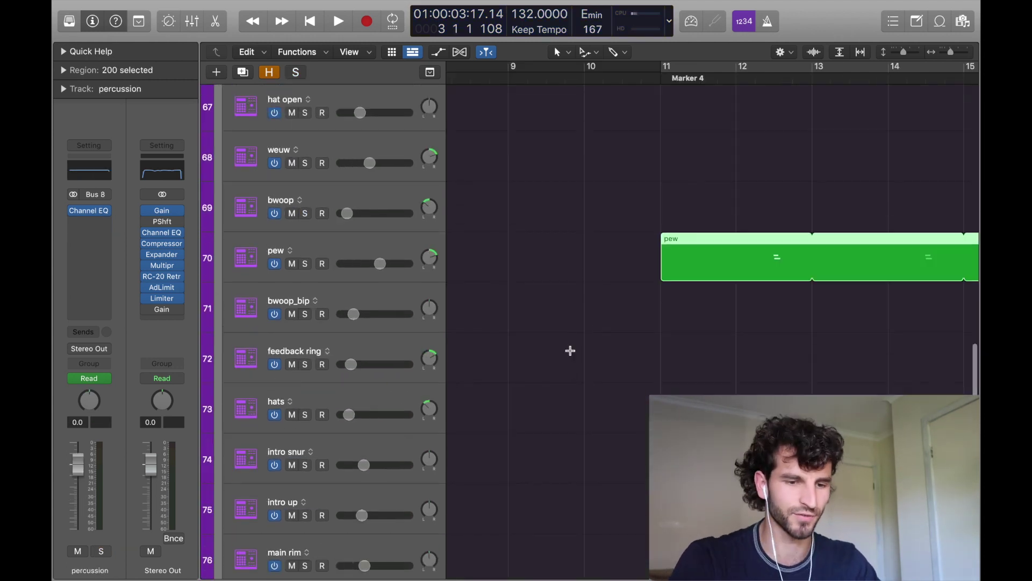
scroll(581, 357, "down", 2)
left_click(602, 363)
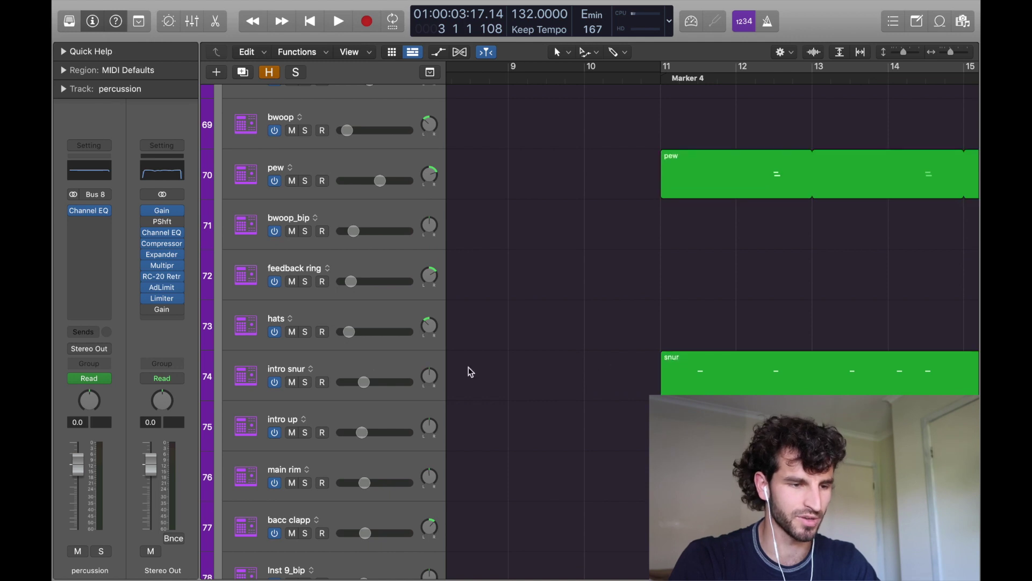
left_click(305, 382)
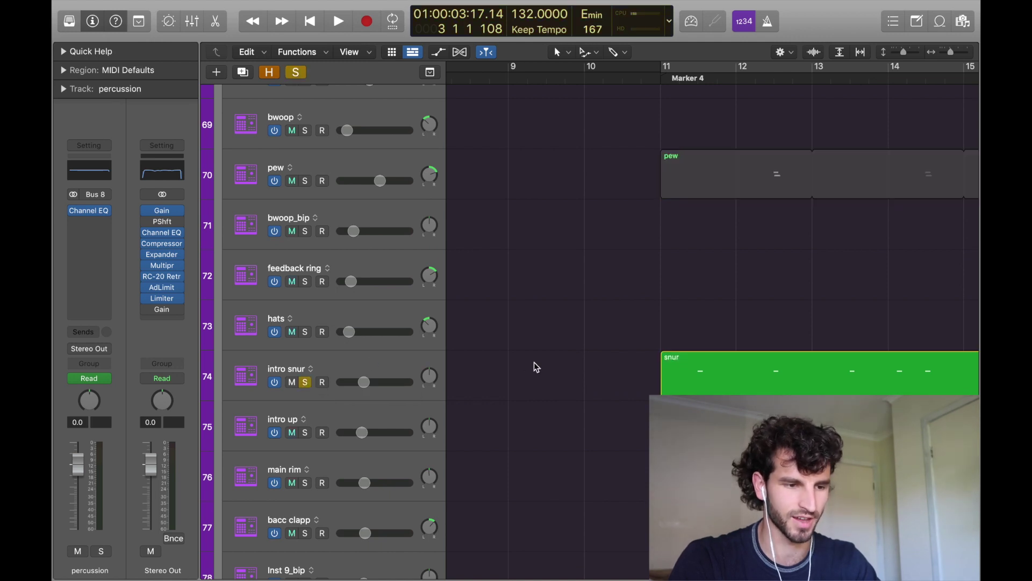
left_click(305, 381)
scroll(611, 410, "up", 20)
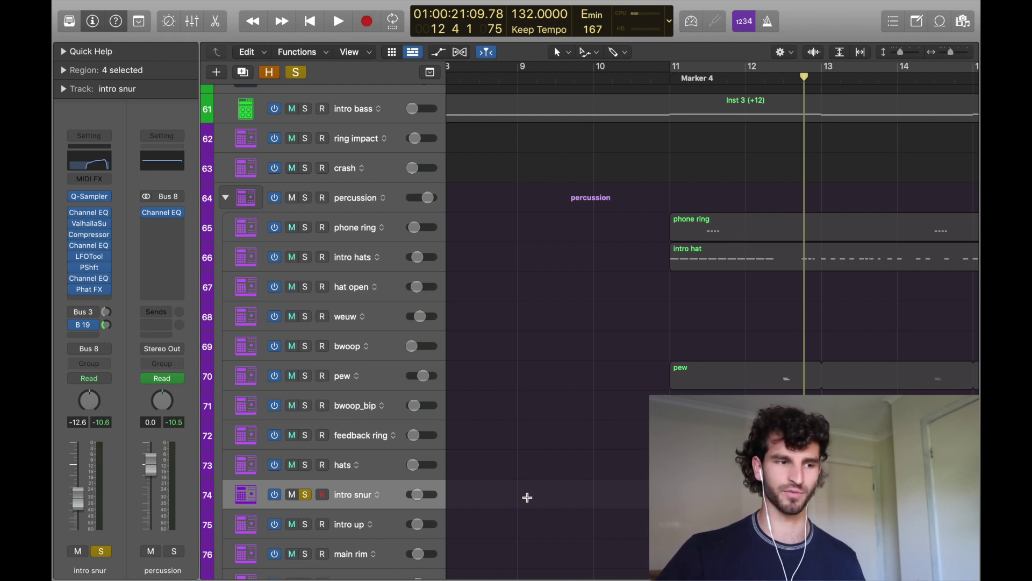
Review the kick main.wav sample in intro snur's Quick Sampler and the track's first Channel EQ, closing both.
left_click(89, 196)
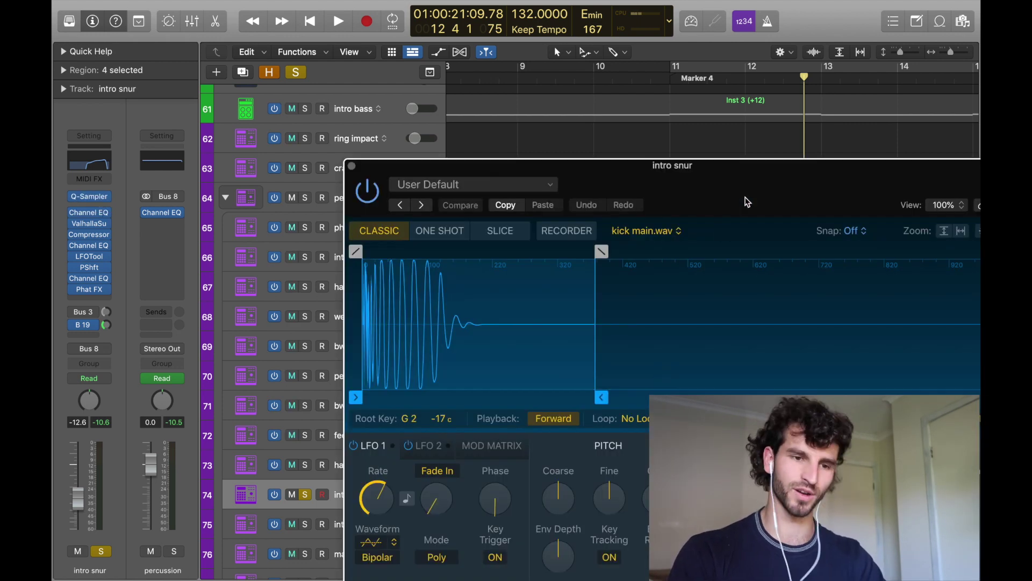
left_click_drag(761, 184, 574, 74)
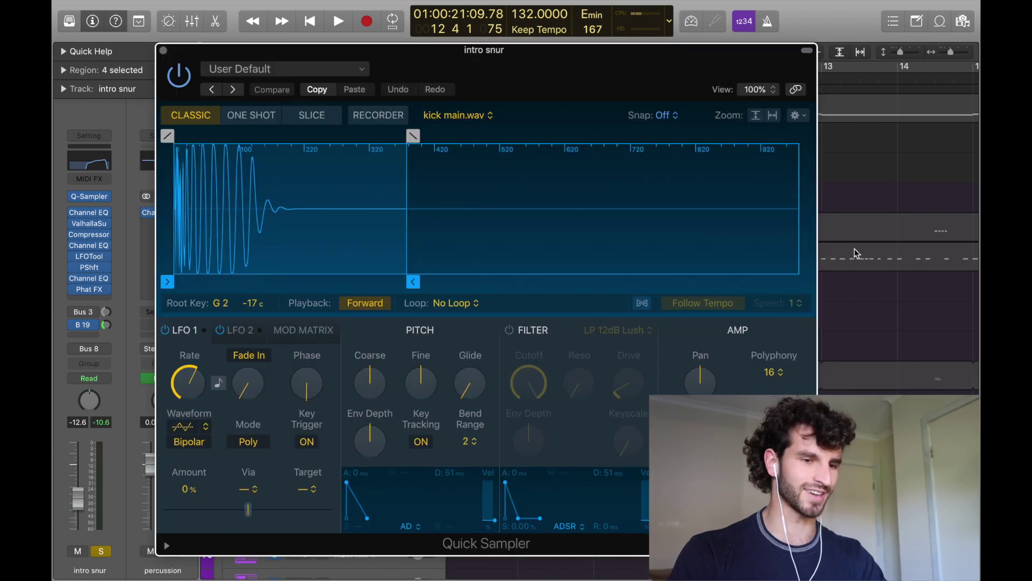
left_click(163, 50)
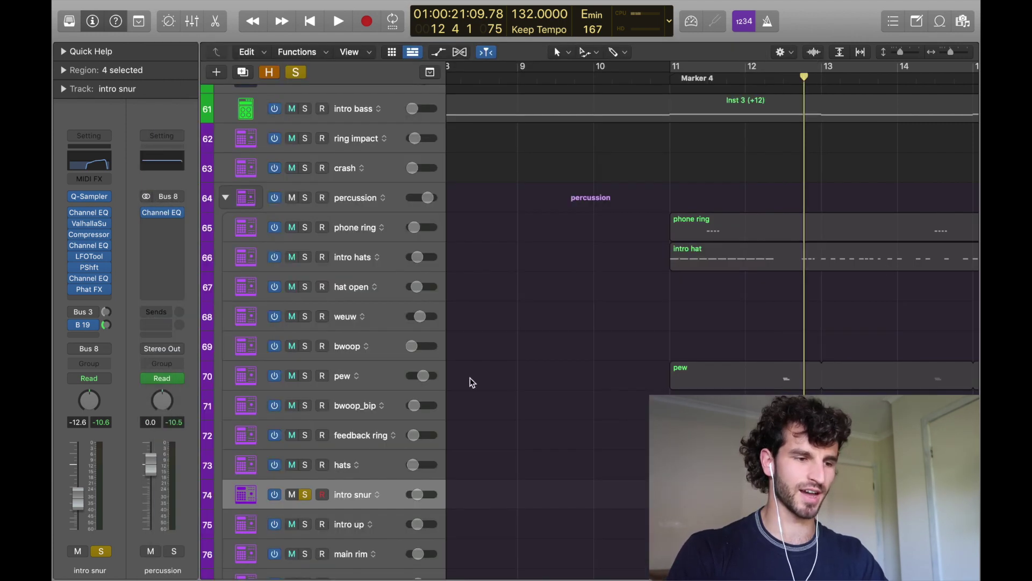
left_click(89, 213)
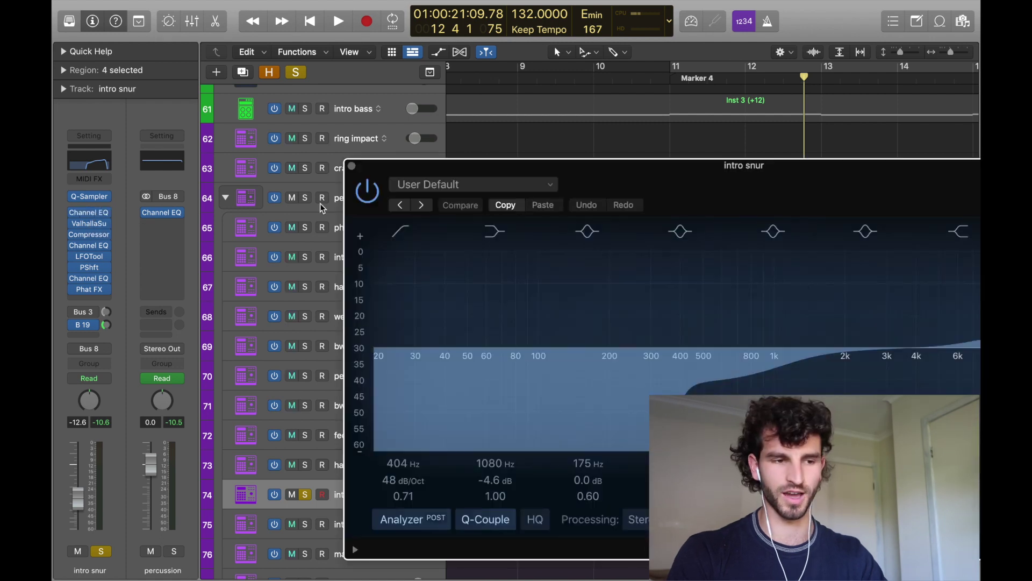
left_click(352, 167)
Open the snur region in the Piano Roll and examine the pitch of its notes between C6 and C7.
key("p")
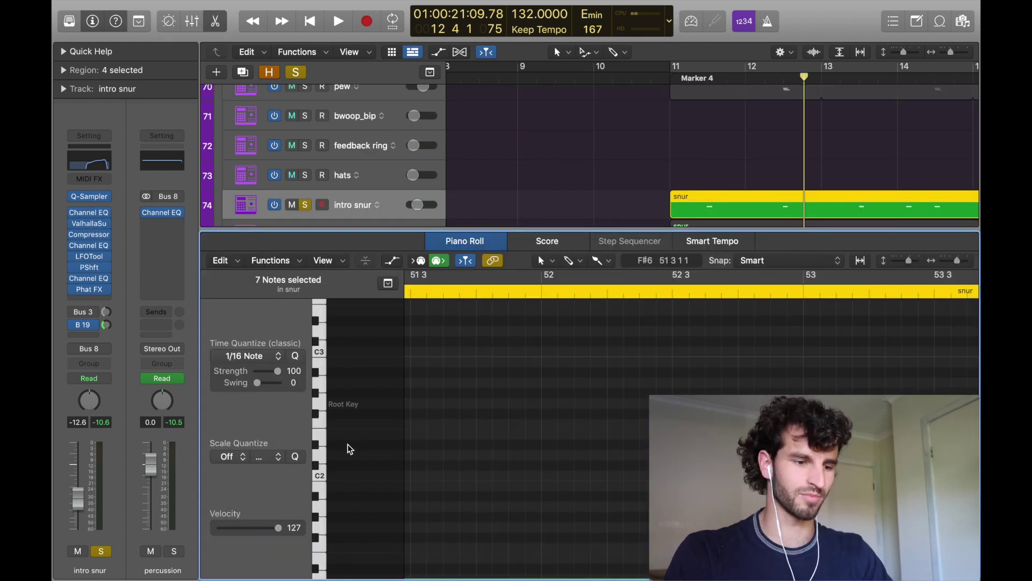
scroll(347, 415, "up", 15)
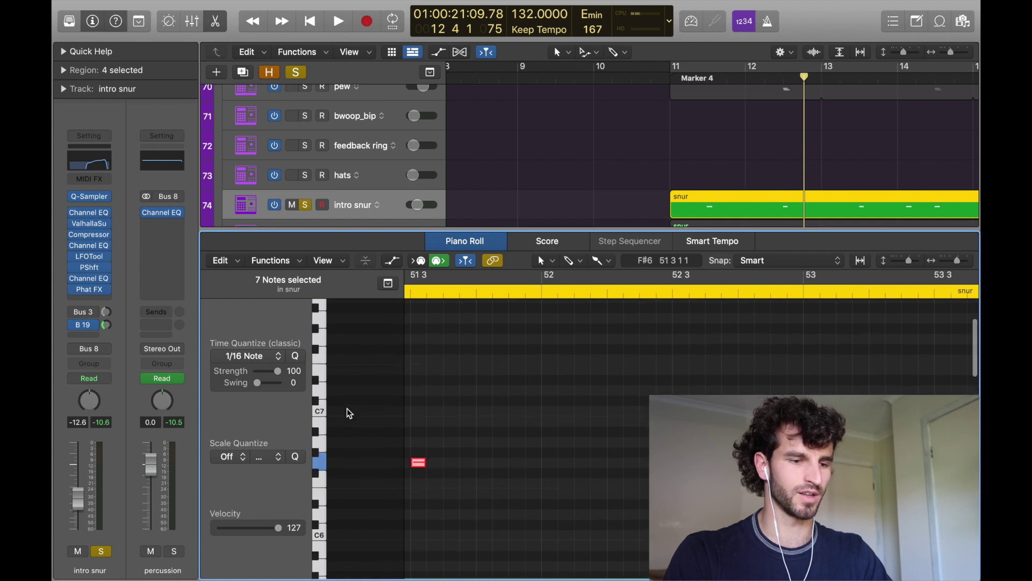
scroll(346, 415, "down", 2)
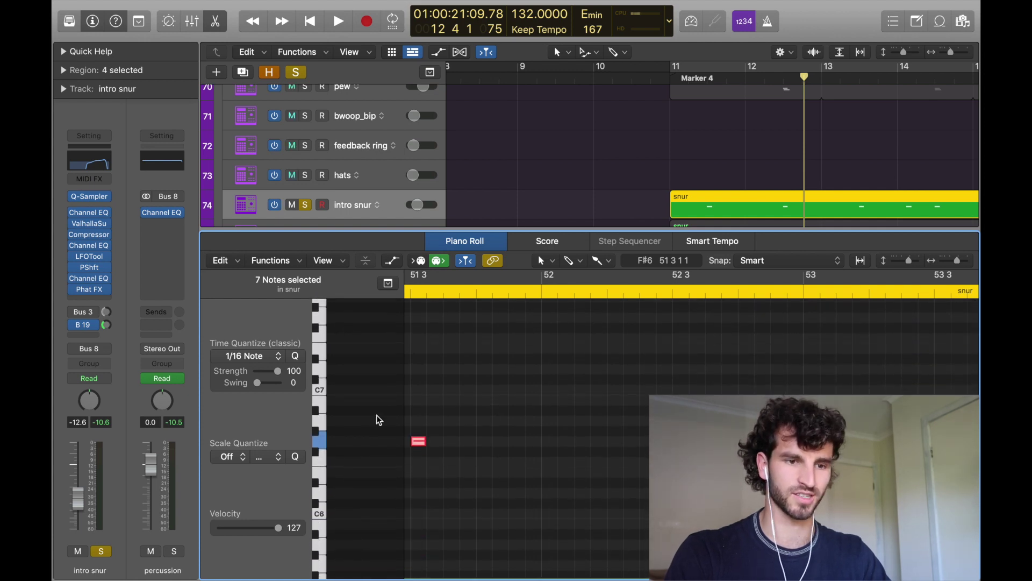
Play intro snur from bar 11 with all its inserts bypassed, and reactivate and open the first Channel EQ.
key("super+k")
key("space")
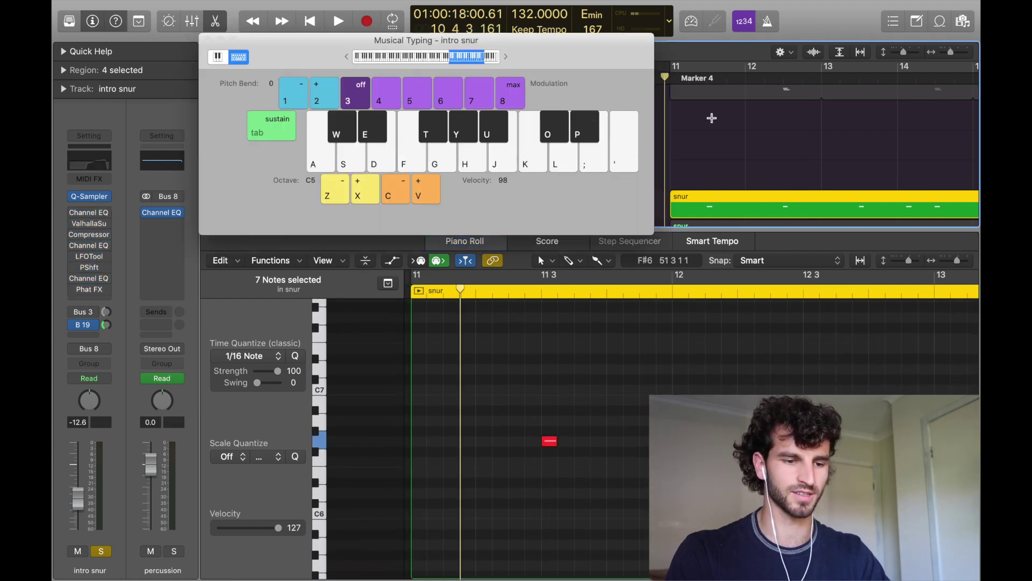
key("super+k")
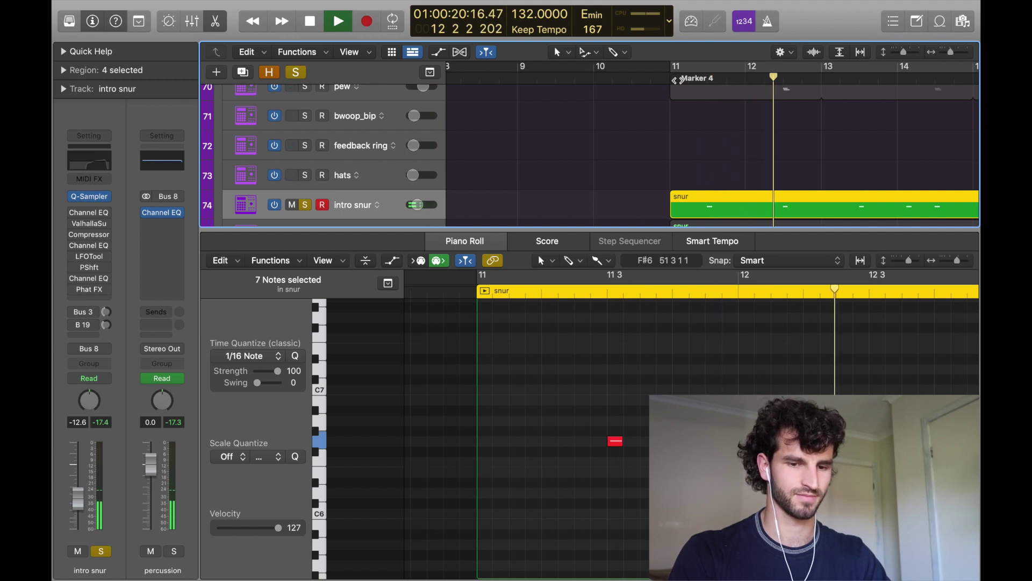
key("space")
left_click(76, 213)
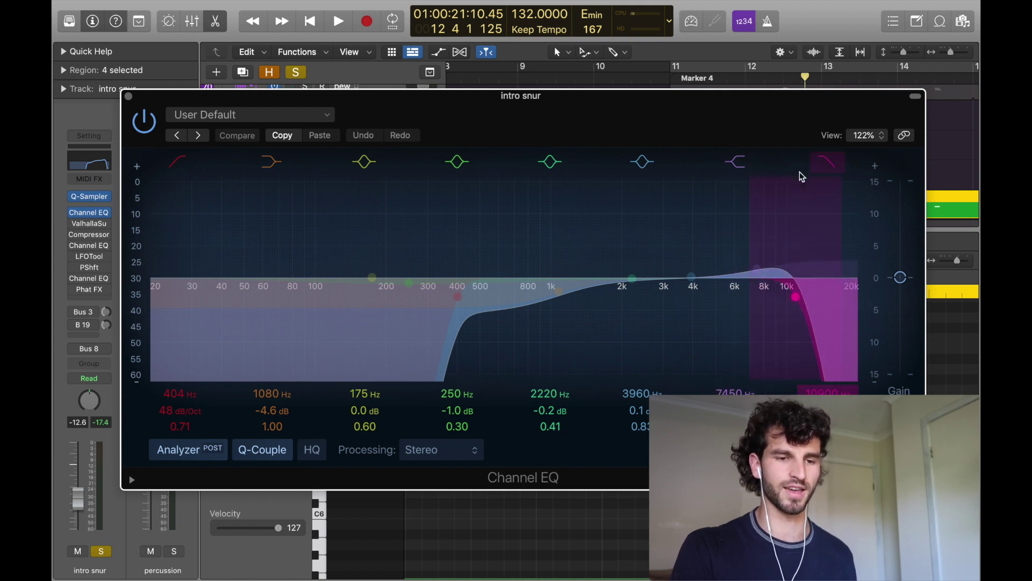
Close the first Channel EQ, reactivate and open ValhallaSupermassive on intro snur, and play the part from bar 11.
left_click(128, 96)
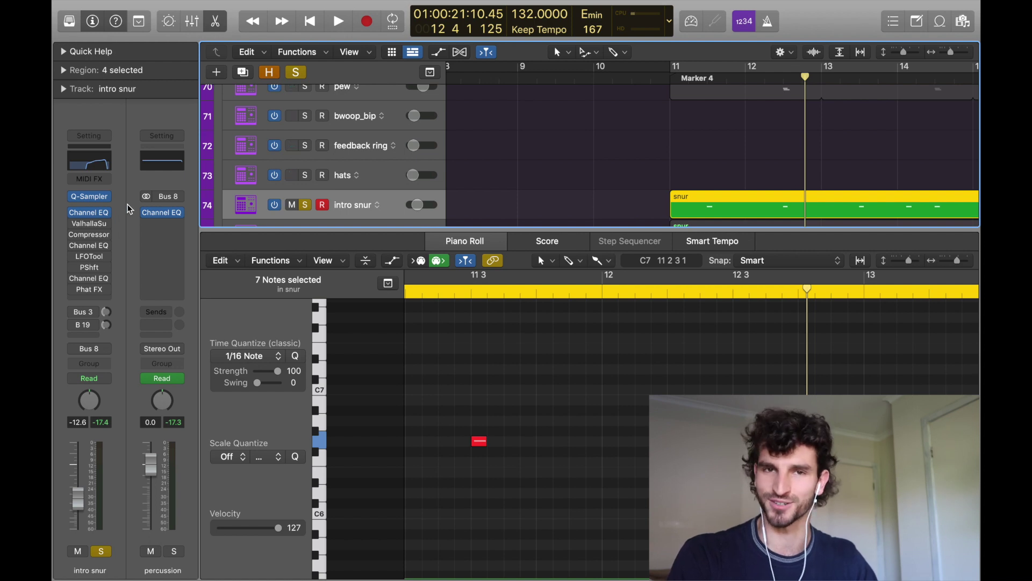
left_click(89, 223)
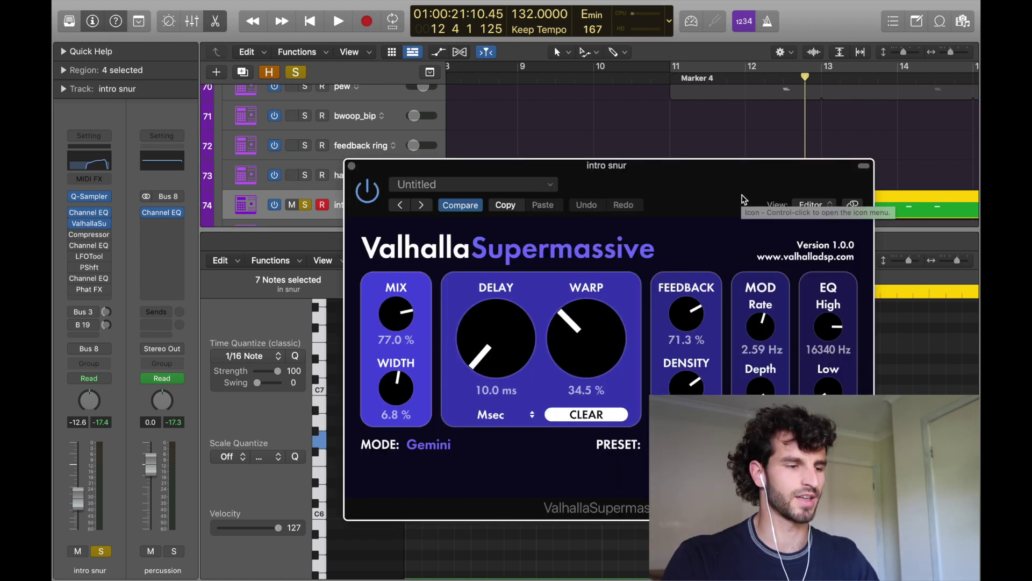
left_click_drag(734, 185, 509, 108)
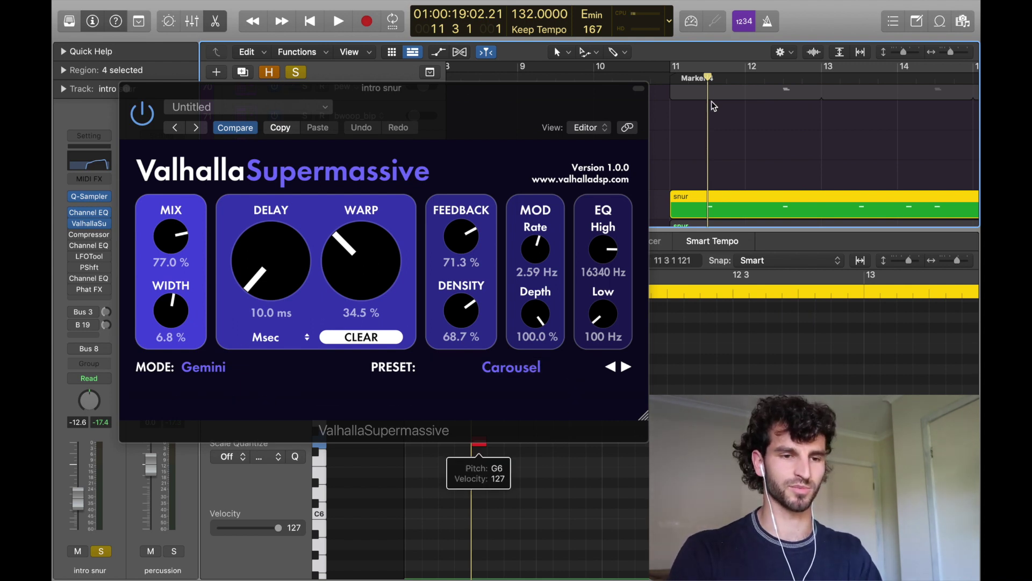
key("space")
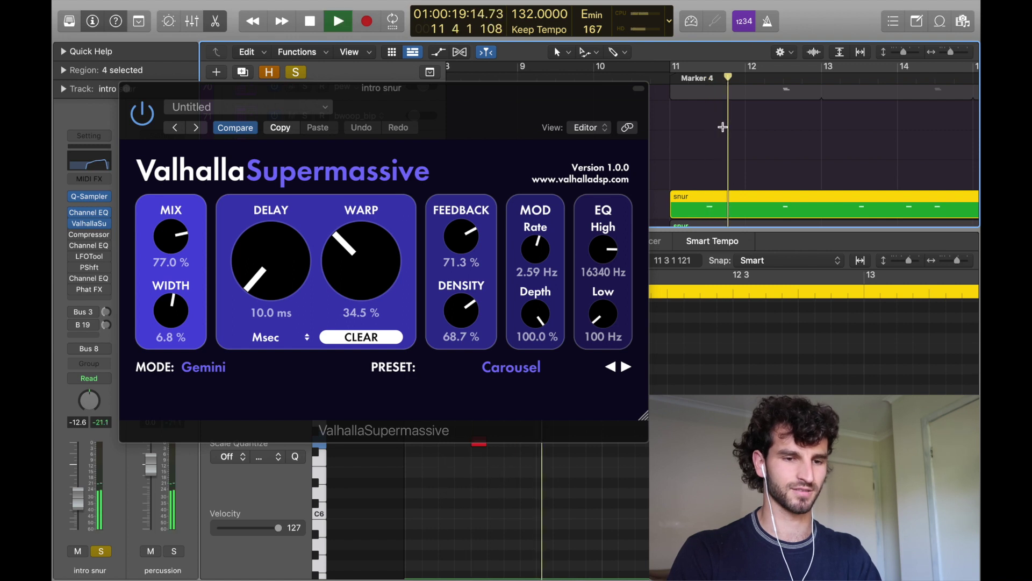
key("space")
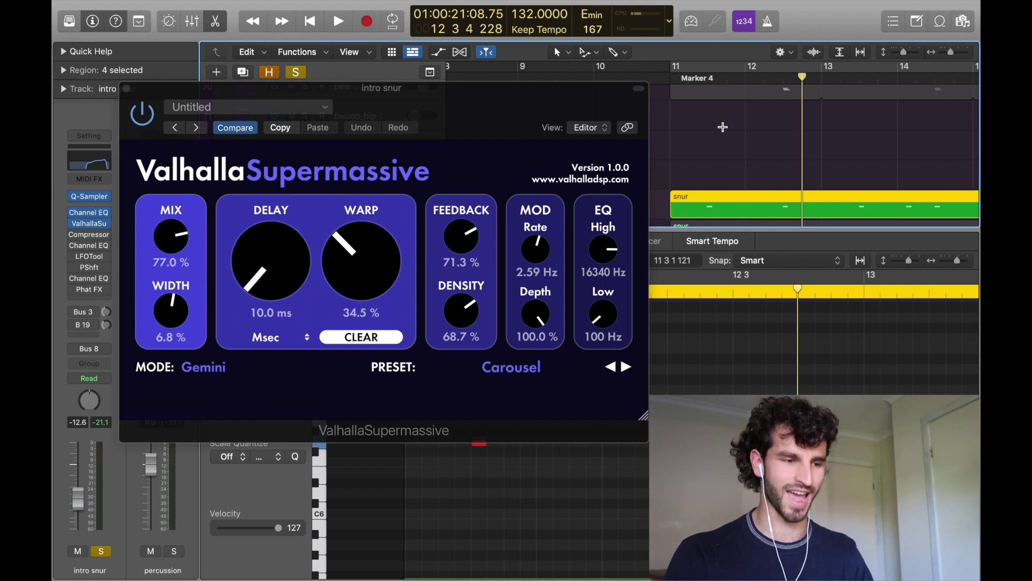
left_click(142, 120)
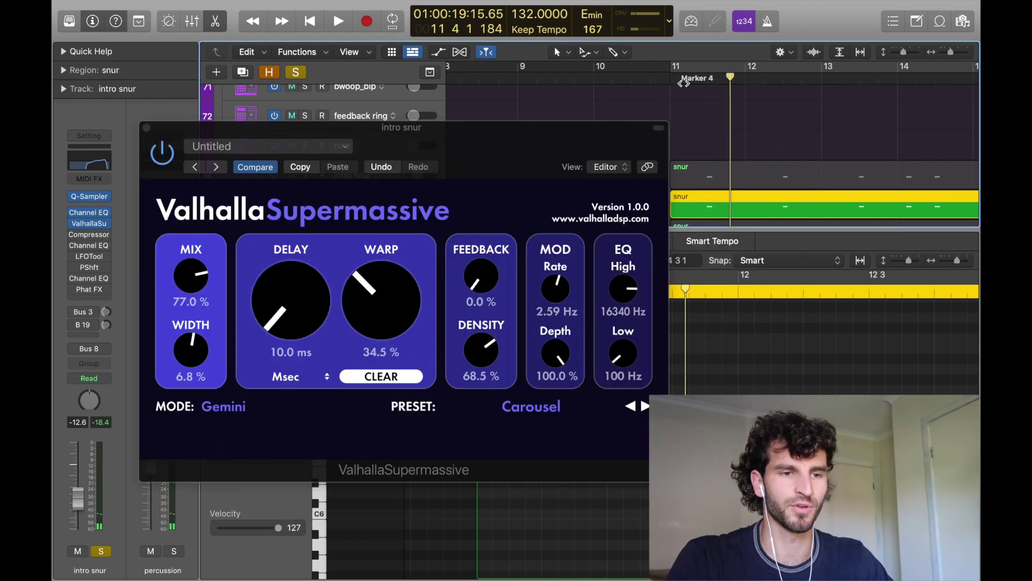
Play intro snur with Supermassive's feedback at 0%, set the feedback to 71.2% and play it again for comparison.
key("space")
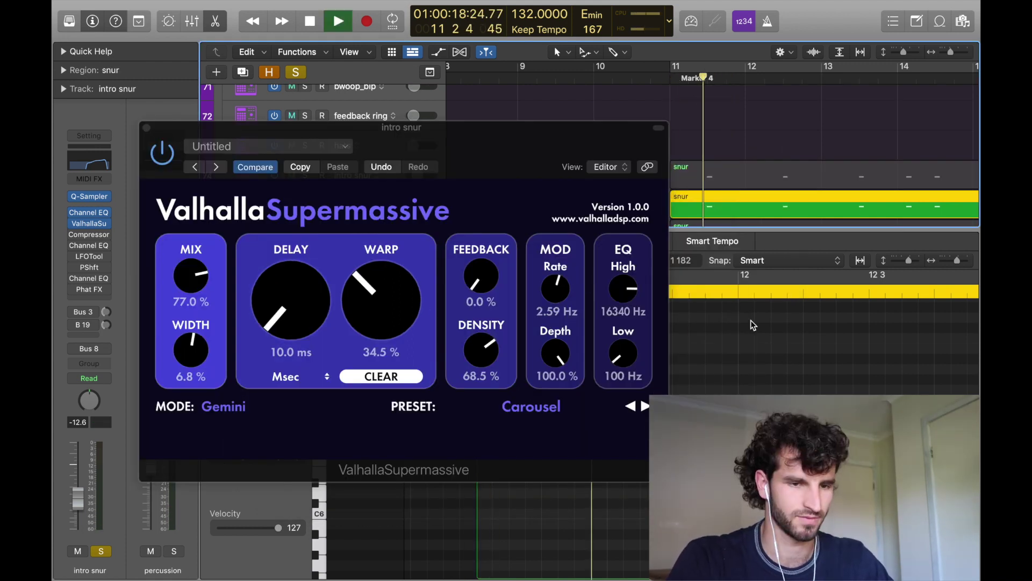
key("space")
left_click_drag(486, 288, 494, 170)
left_click(707, 78)
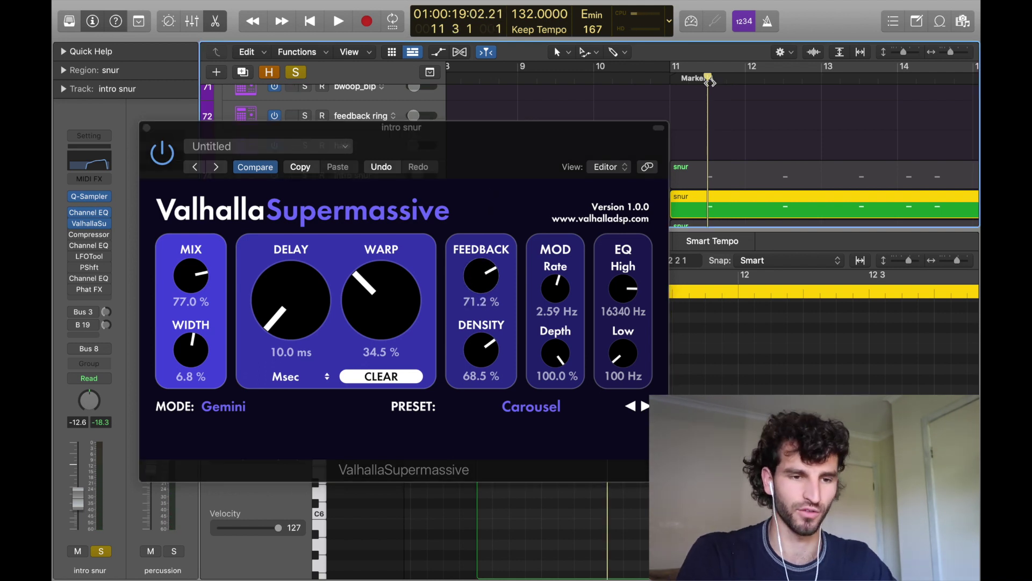
key("space")
key("space")
Play intro snur from bar 11 with Supermassive's feedback at 100%, reduce the feedback to 0% and close the plug-in.
left_click(703, 69)
key("space")
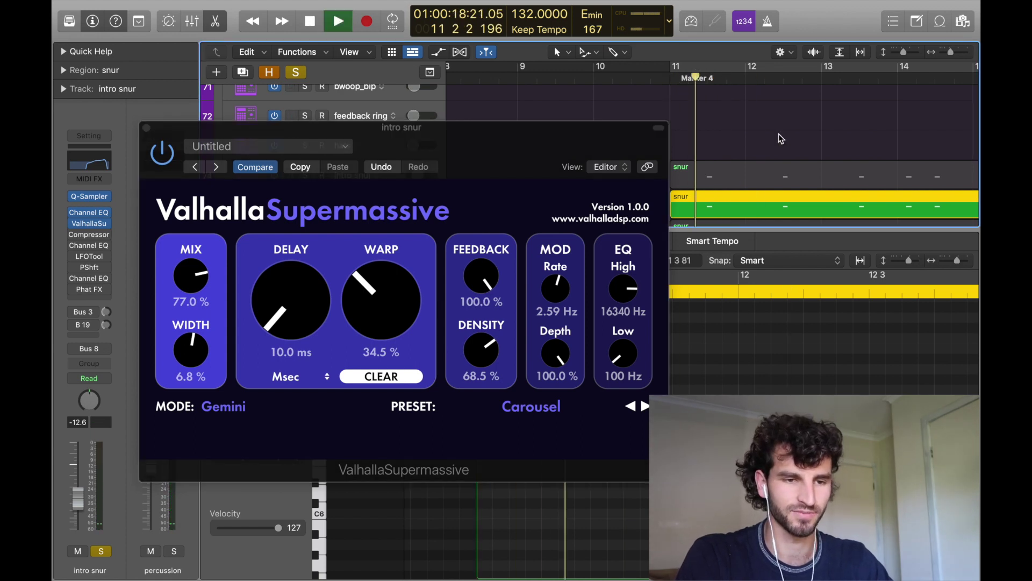
key("space")
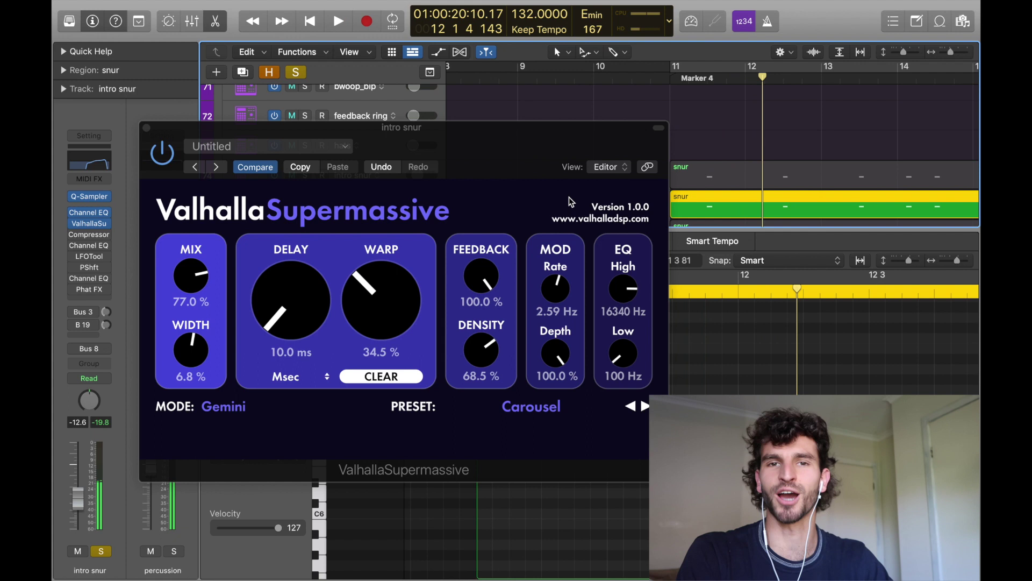
left_click_drag(482, 277, 471, 396)
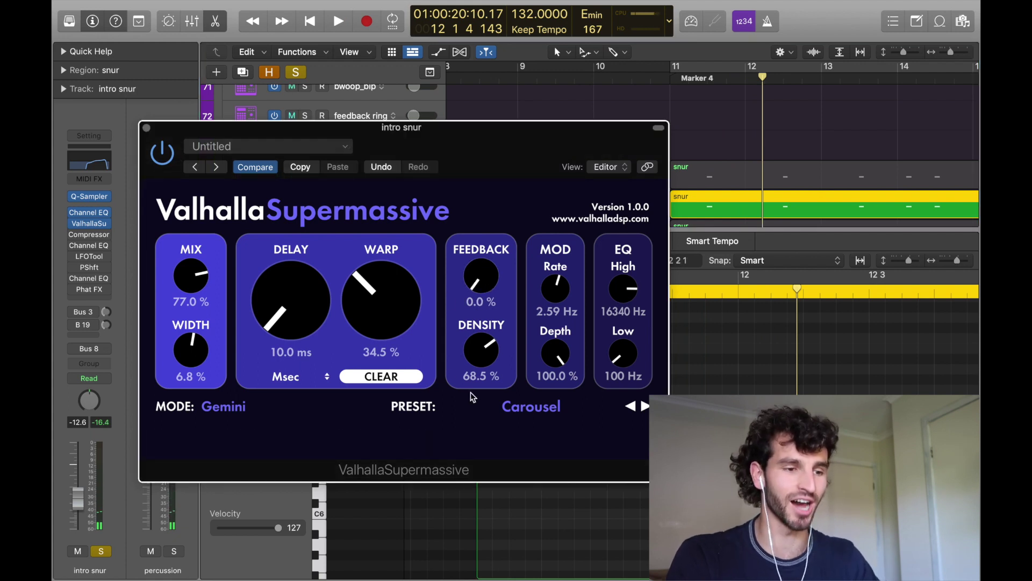
left_click(146, 128)
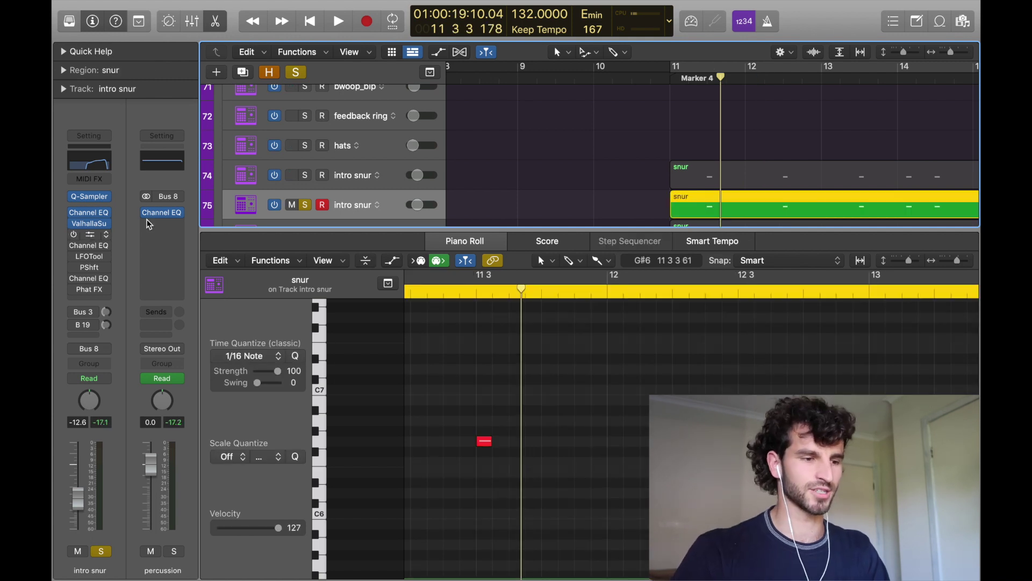
Reactivate and review intro snur's Compressor and second Channel EQ, closing each one.
left_click(89, 235)
left_click_drag(705, 186, 619, 64)
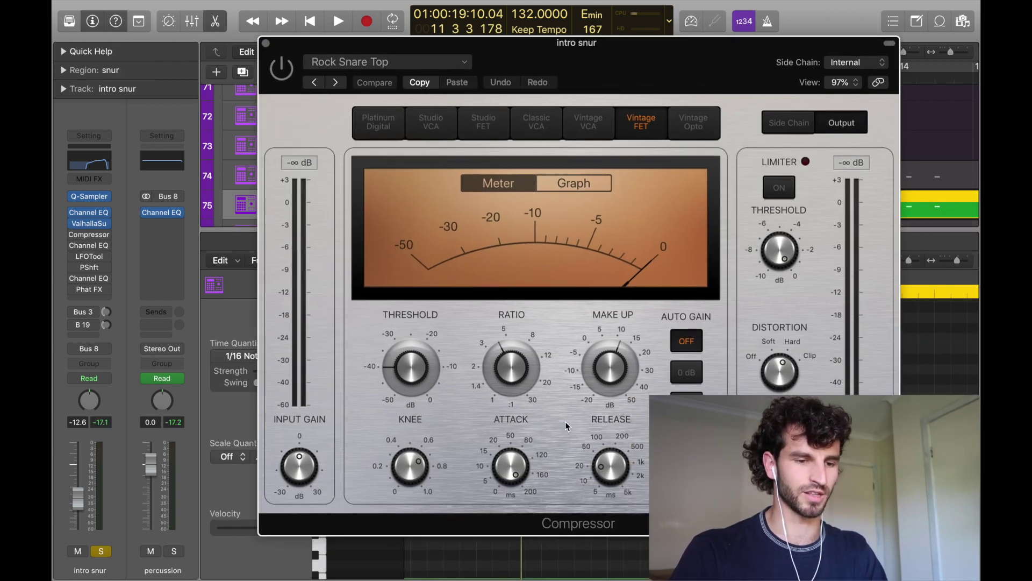
left_click(266, 44)
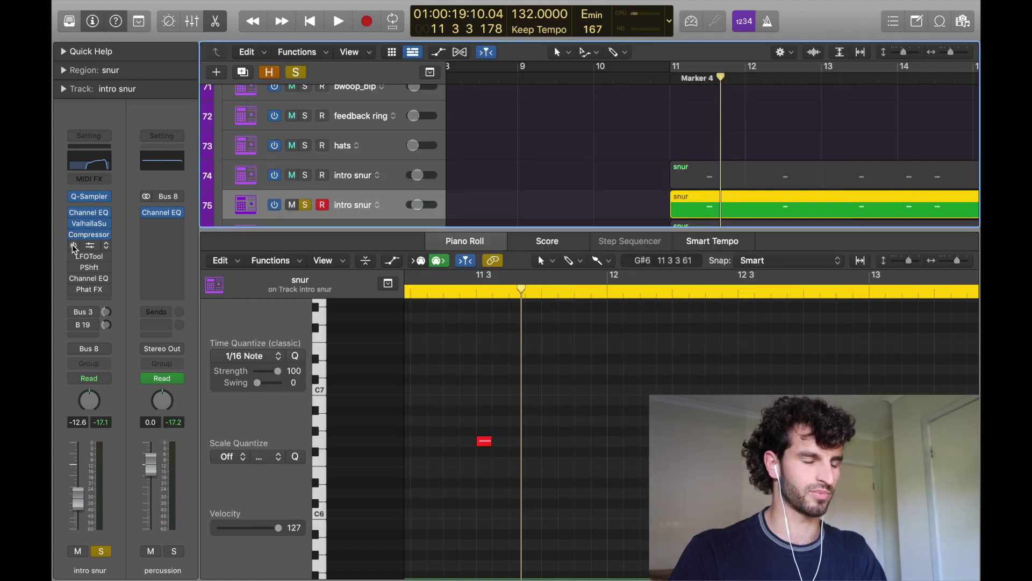
left_click(73, 250)
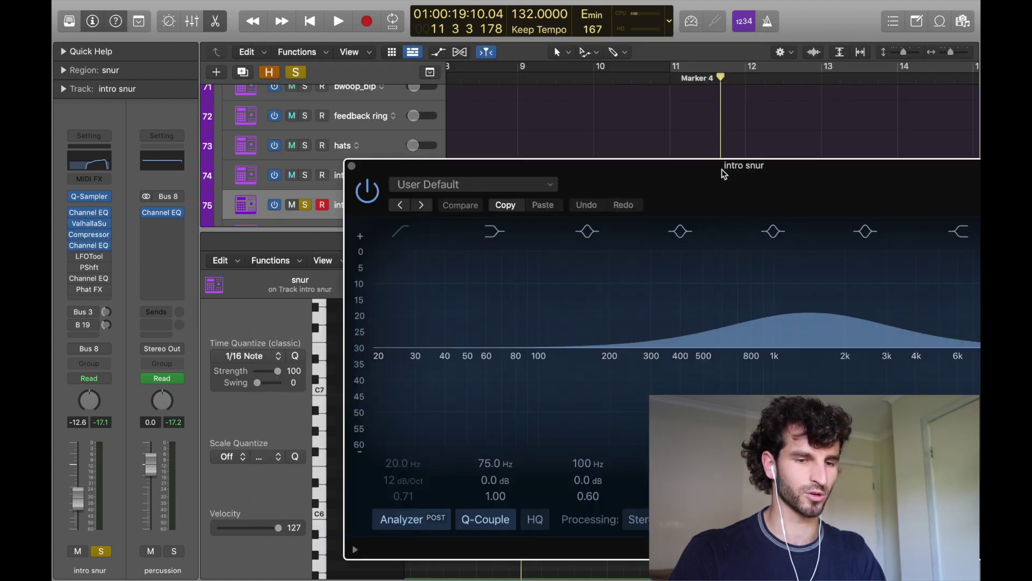
left_click_drag(722, 169, 526, 118)
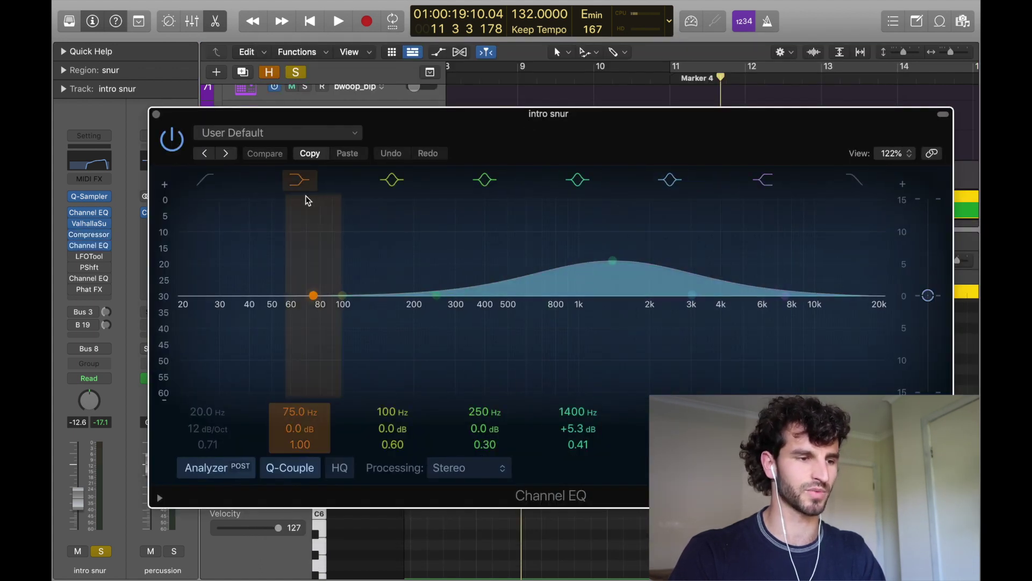
left_click(155, 114)
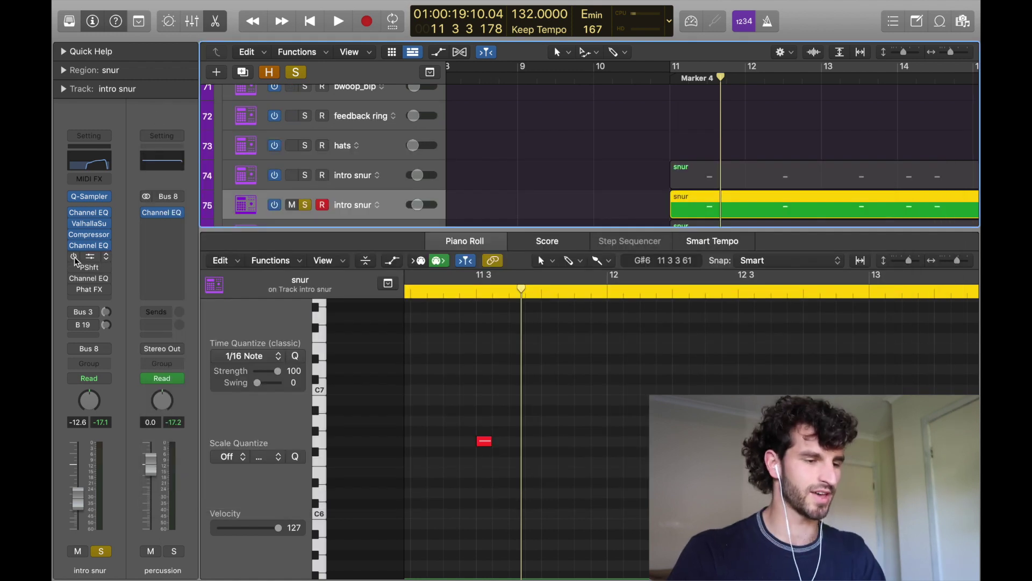
Open LFOTool on intro snur, review its volume curve and play the part with LFOTool bypassed.
left_click(91, 257)
left_click_drag(622, 182, 577, 206)
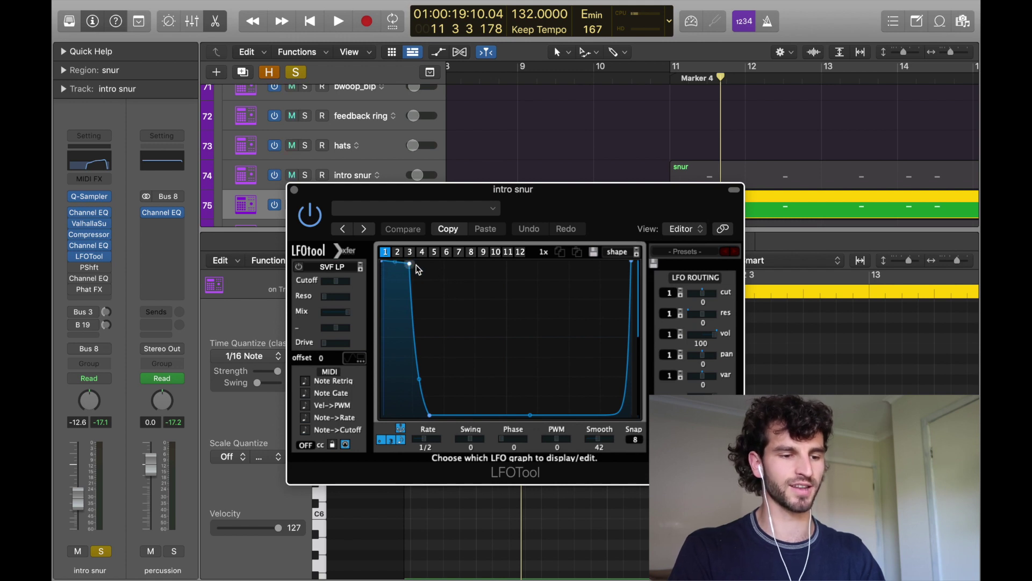
left_click(561, 130)
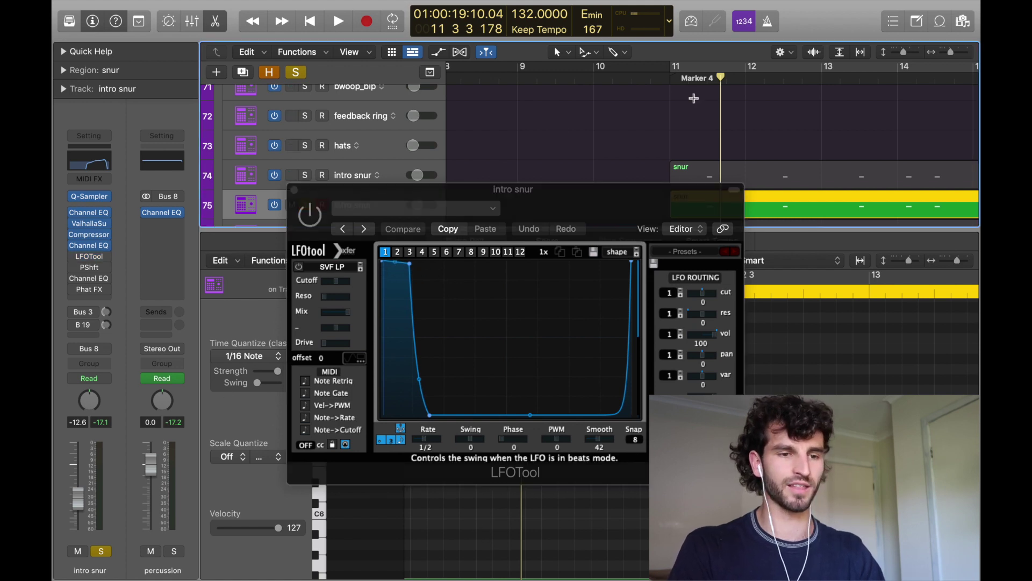
key("space")
key("space")
Reactivate LFOTool, play intro snur with it engaged and close the plug-in.
left_click(309, 215)
key("space")
key("space")
left_click(294, 190)
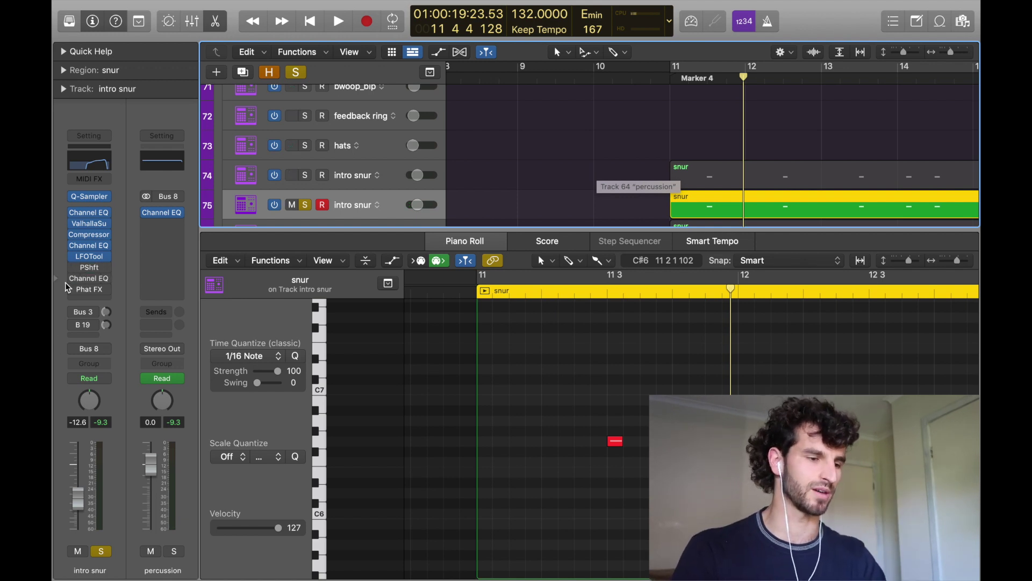
Reactivate PShft on intro snur, and open, review and close the third Channel EQ with its high cut.
left_click(90, 268)
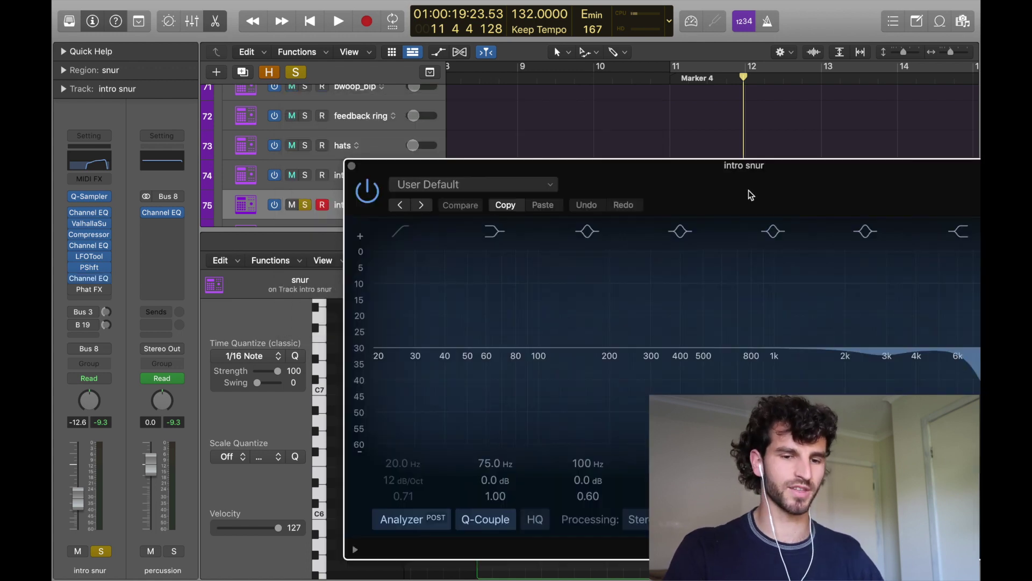
left_click_drag(749, 191, 524, 121)
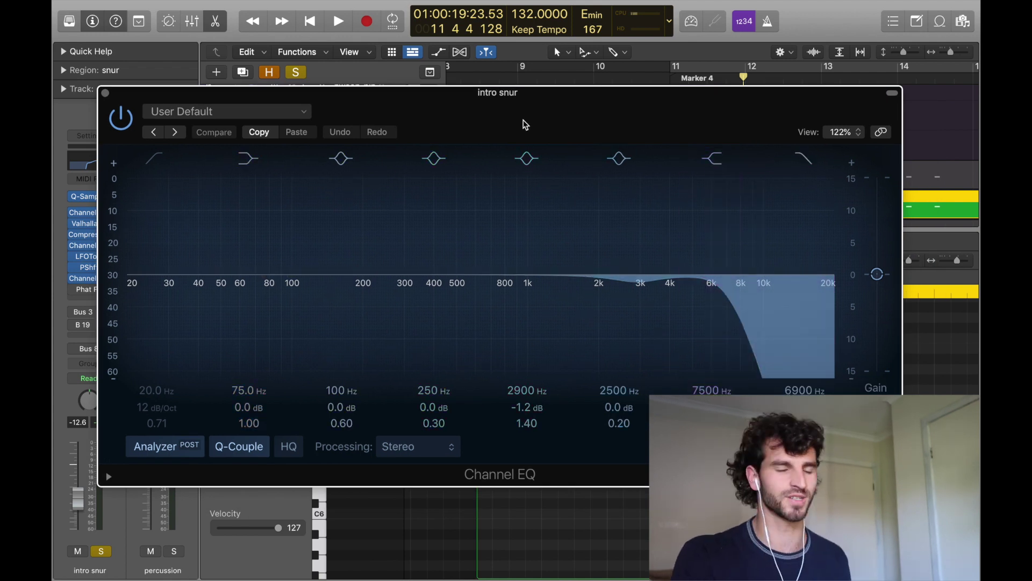
left_click(106, 96)
Play intro snur from bar 11 with the third Channel EQ bypassed and again with it reactivated.
left_click(693, 78)
key("space")
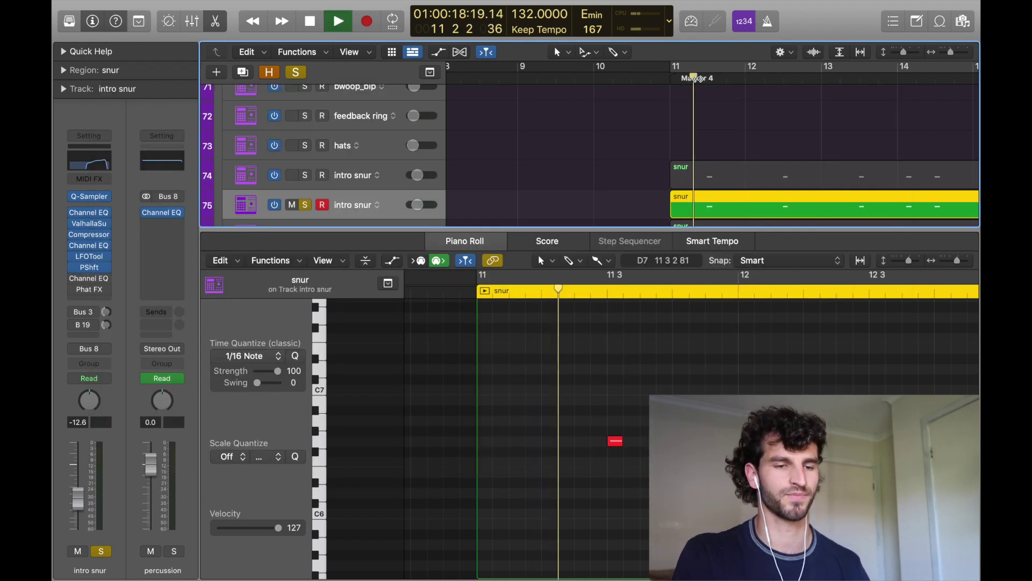
key("space")
left_click(703, 78)
key("space")
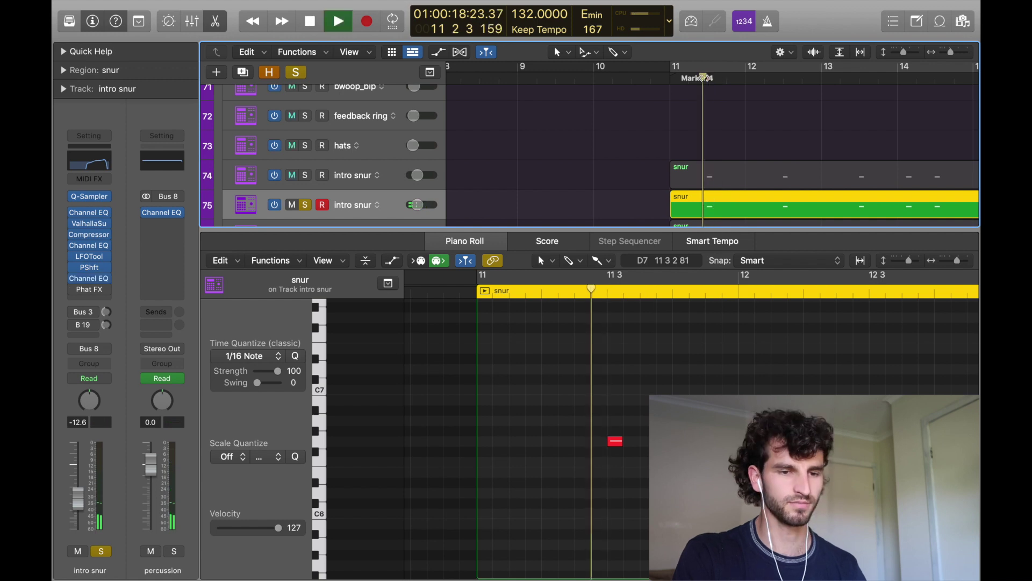
key("space")
Delete the duplicate intro snur track, and reactivate and open Phat FX on the remaining one.
mouse_move(53, 356)
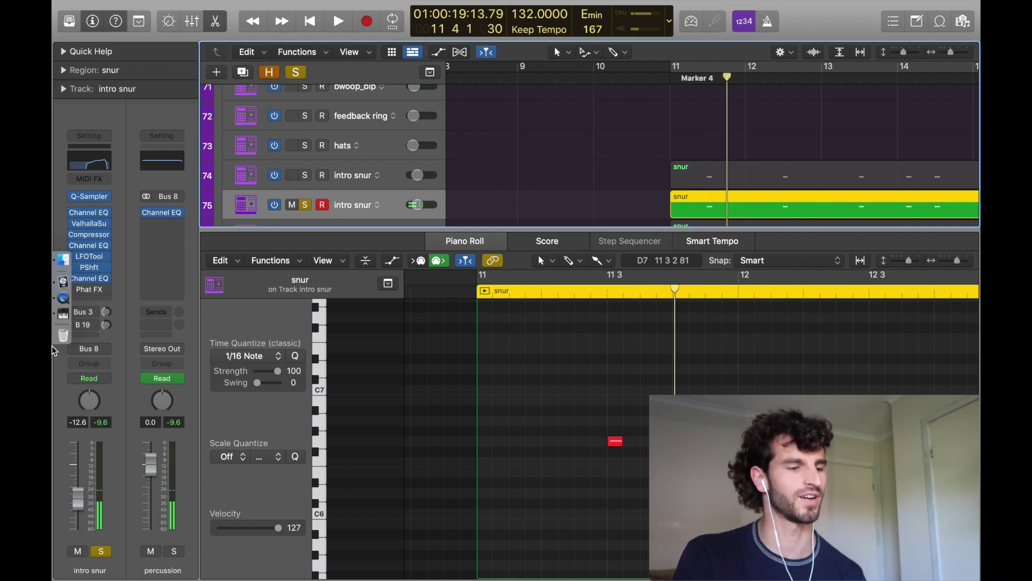
key("super+BackSpace")
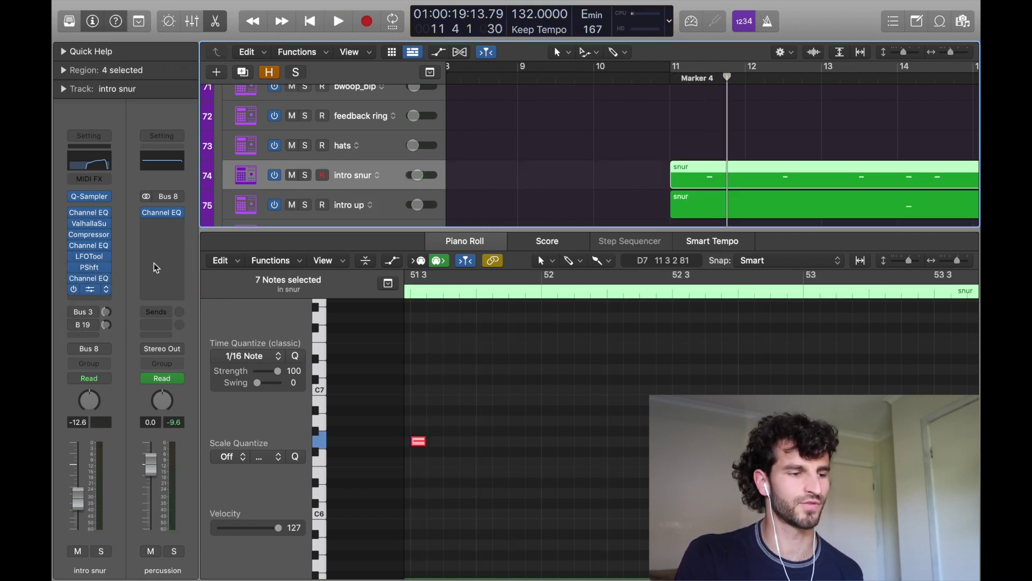
left_click(105, 287)
left_click_drag(715, 181, 542, 32)
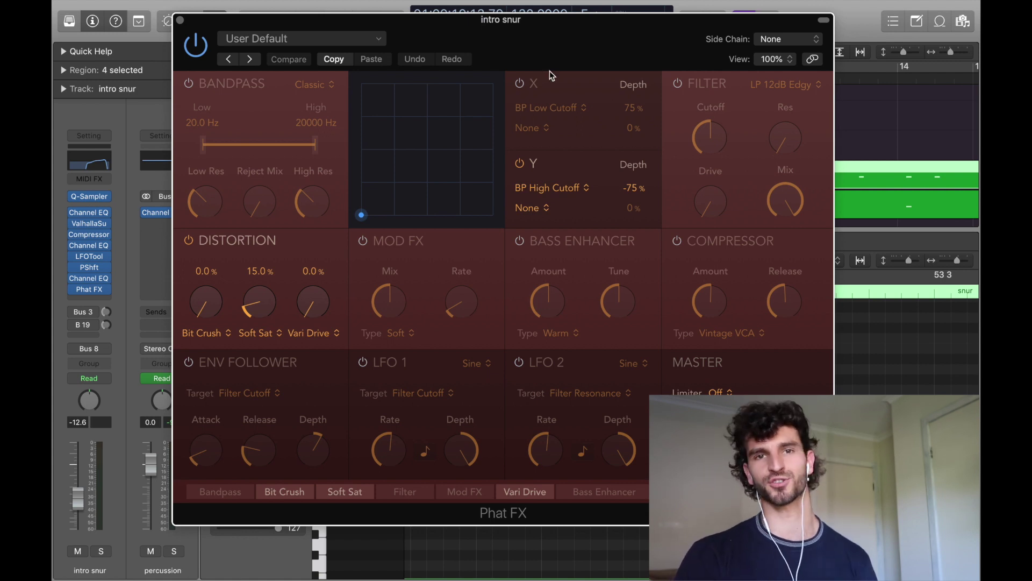
Review the distortion type choices for the 15% Soft Saturation in Phat FX, keep the type and close the plug-in.
left_click(257, 333)
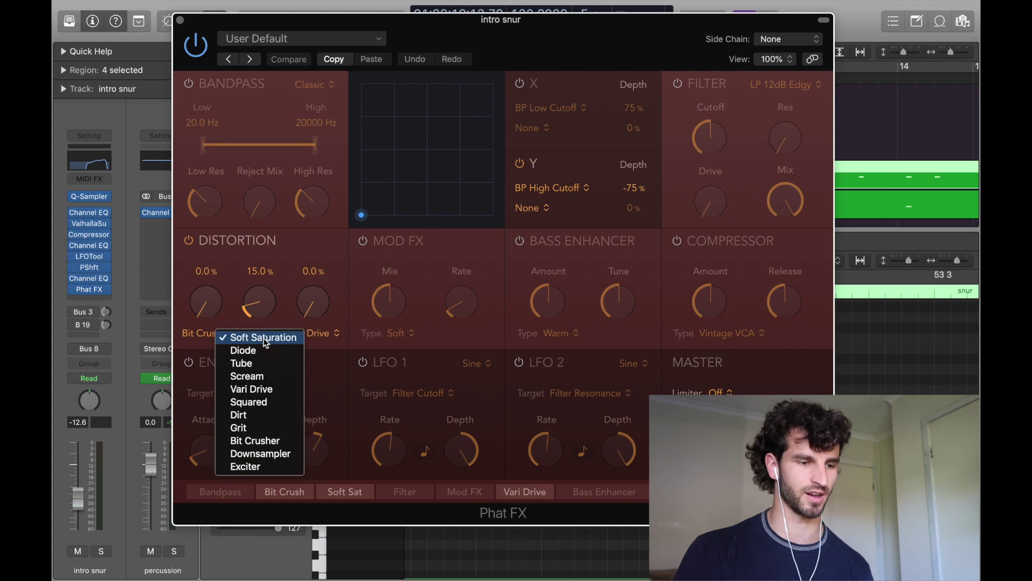
left_click(331, 278)
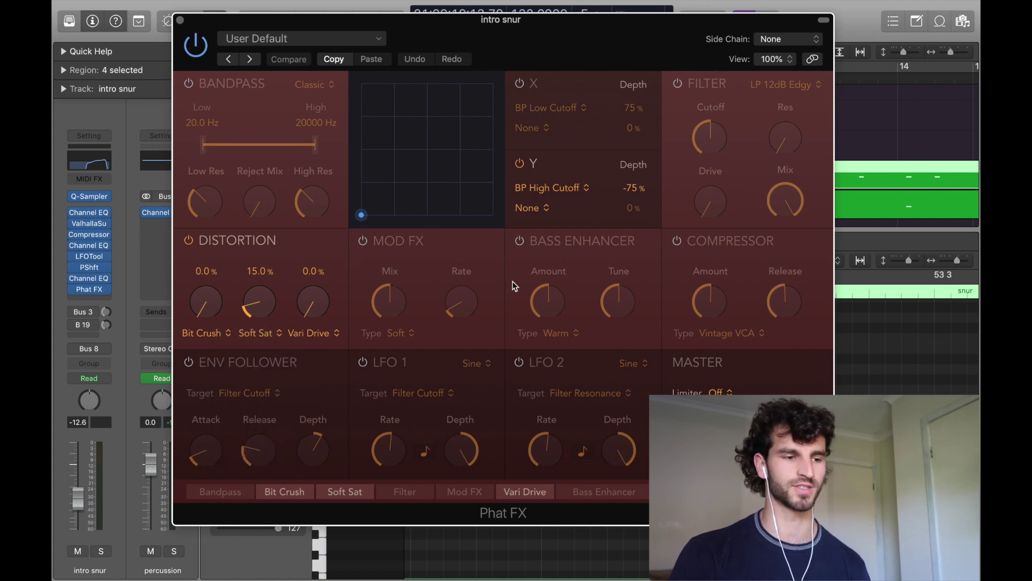
left_click(181, 21)
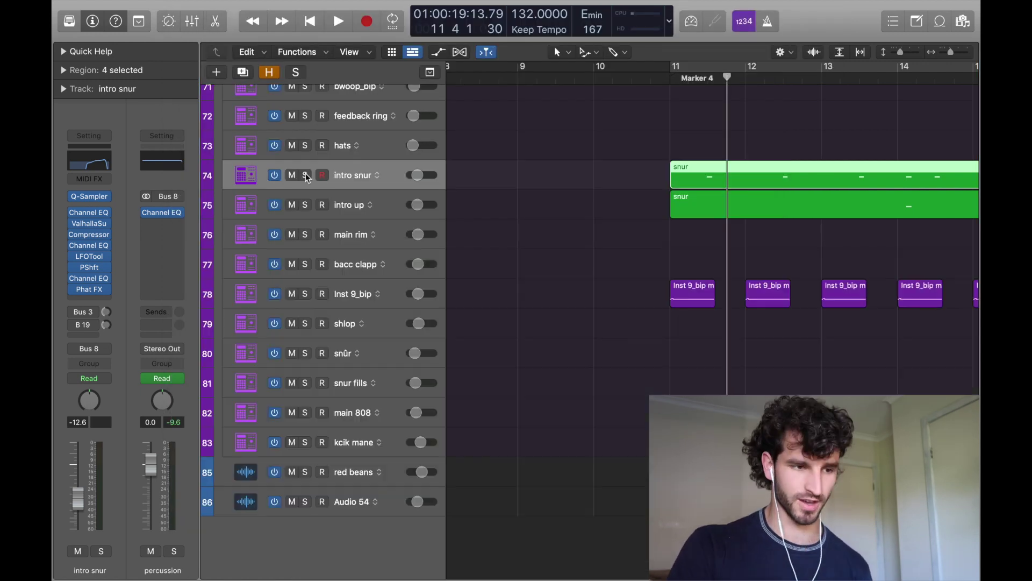
Solo intro snur, play it from bar 11 with all its effects active, and unsolo it.
left_click(306, 175)
left_click(699, 79)
key("space")
key("space")
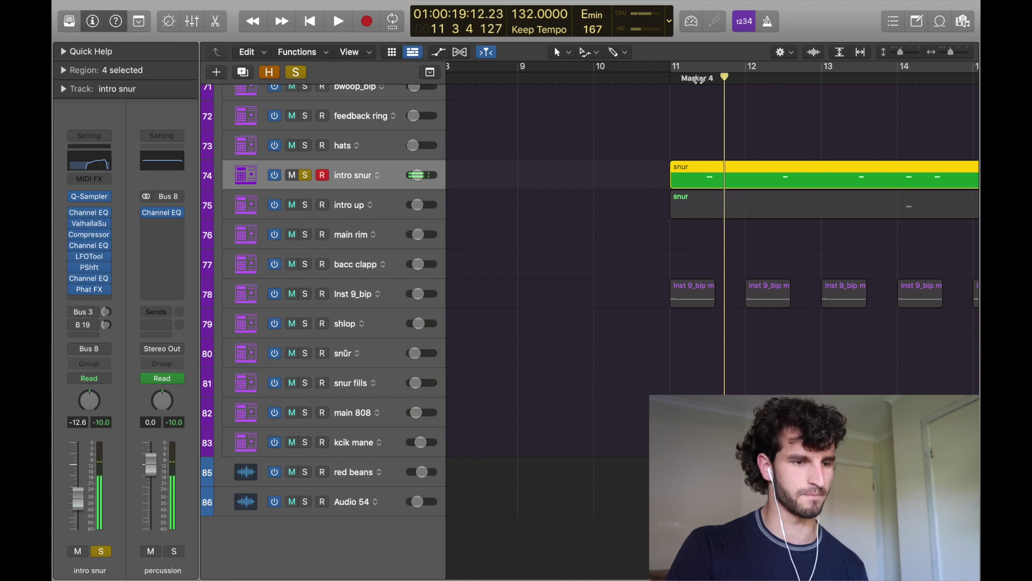
left_click(305, 175)
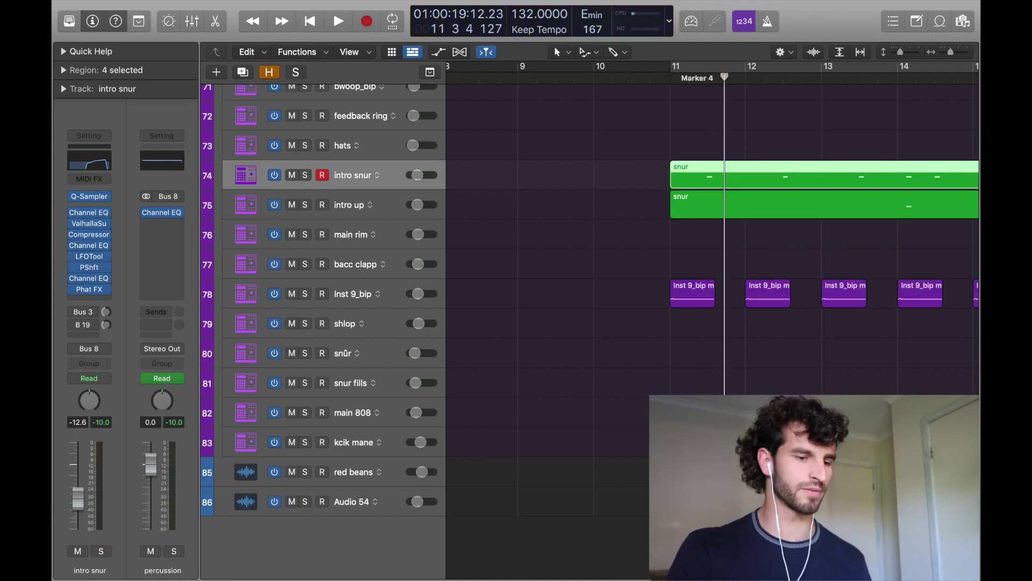
Select the kcik mane track, play its Inst 9 region soloed from Marker 5, and unsolo it.
left_click(401, 434)
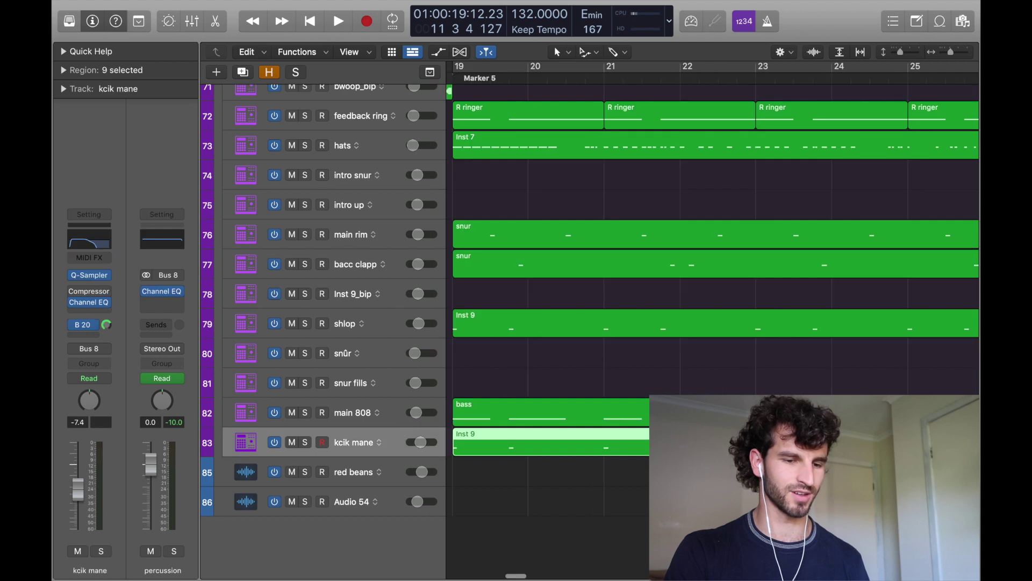
key("shift+space")
key("s")
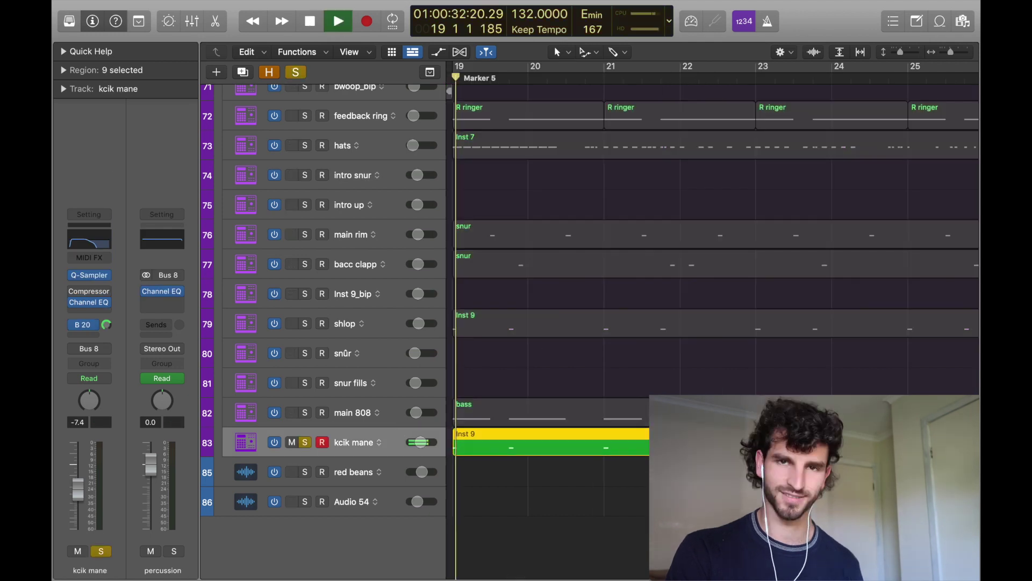
key("space")
key("s")
scroll(697, 372, "left", 5)
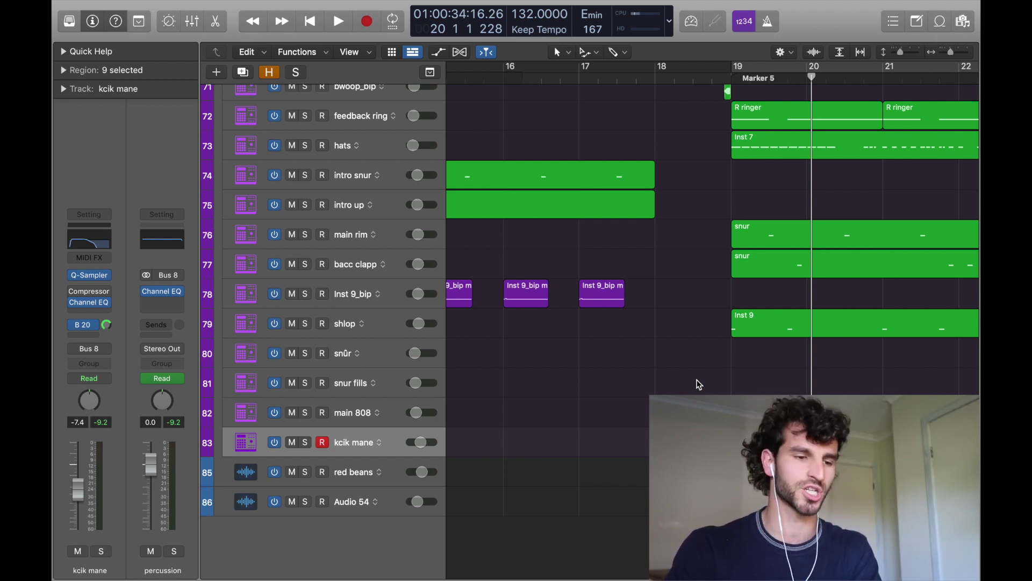
Open Serum on the main 808 track and demonstrate bringing an audio file from the media browser into oscillator A, with the browser hidden again.
left_click(402, 290)
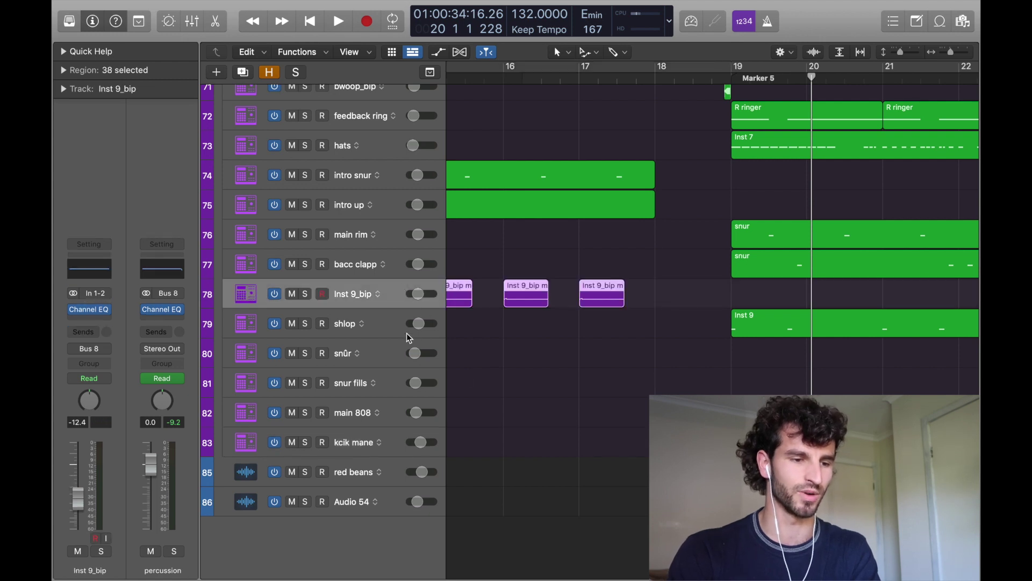
left_click(583, 408)
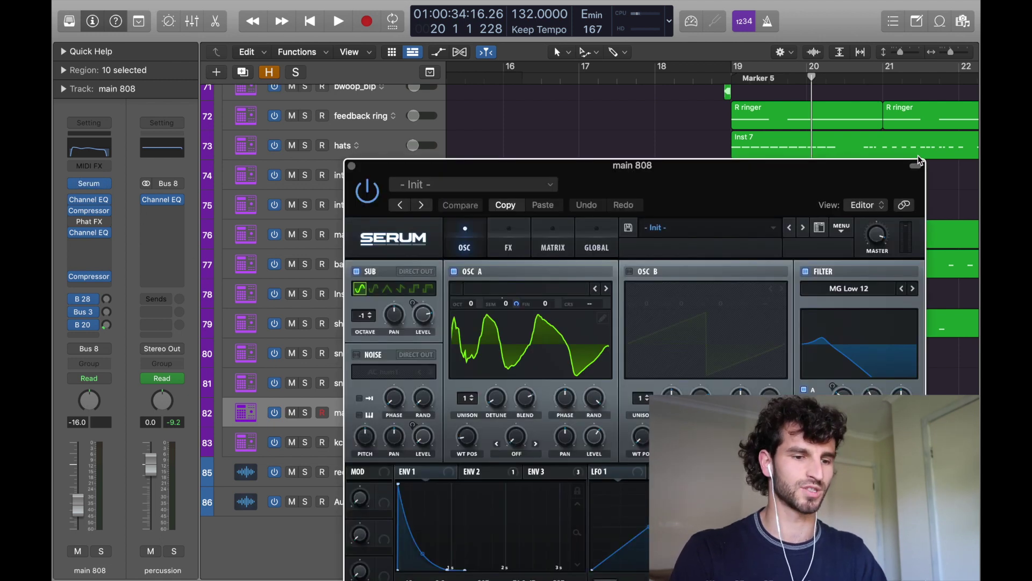
left_click_drag(837, 178, 658, 89)
left_click(964, 22)
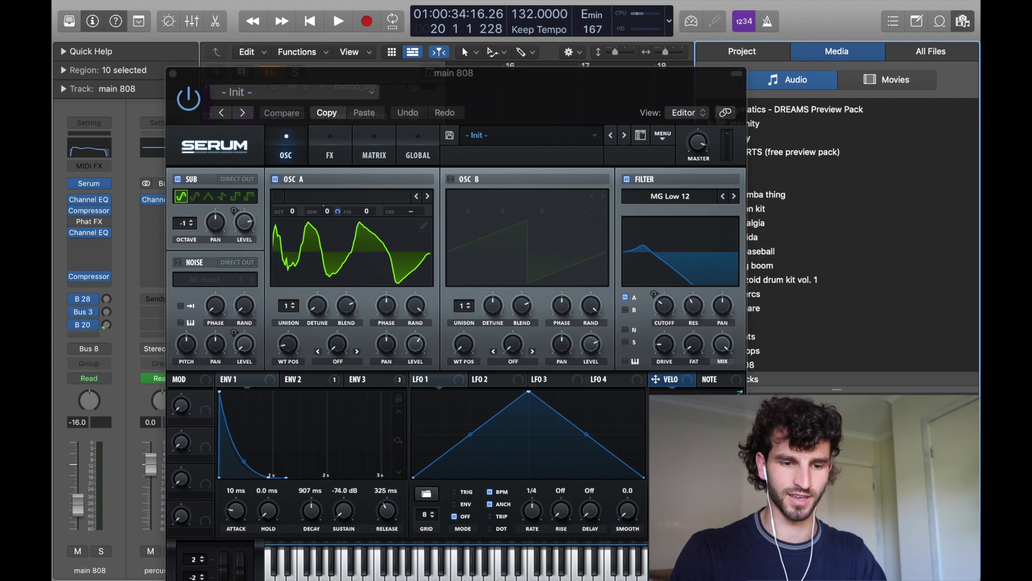
left_click_drag(640, 396, 421, 239)
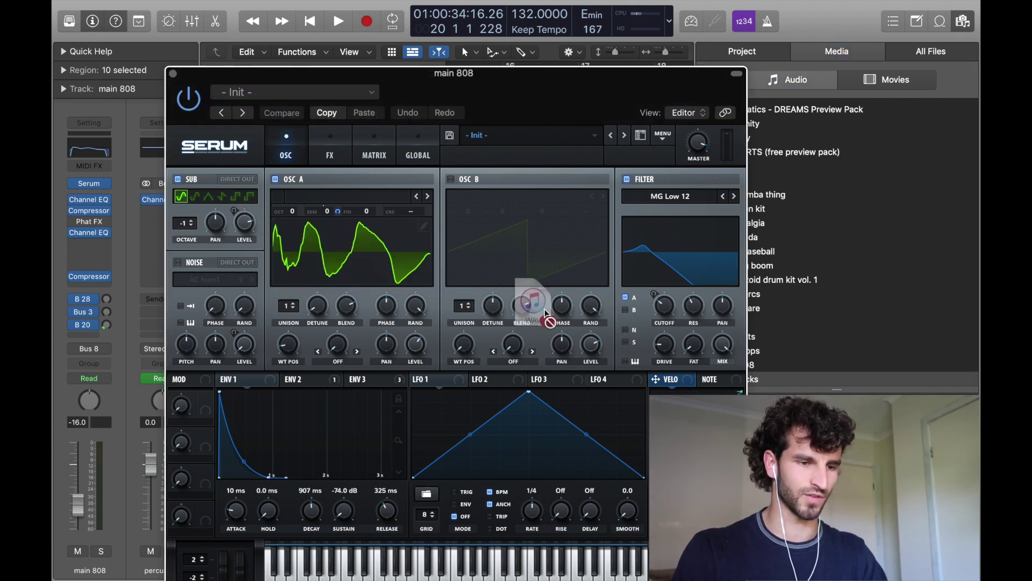
left_click_drag(569, 94, 546, 77)
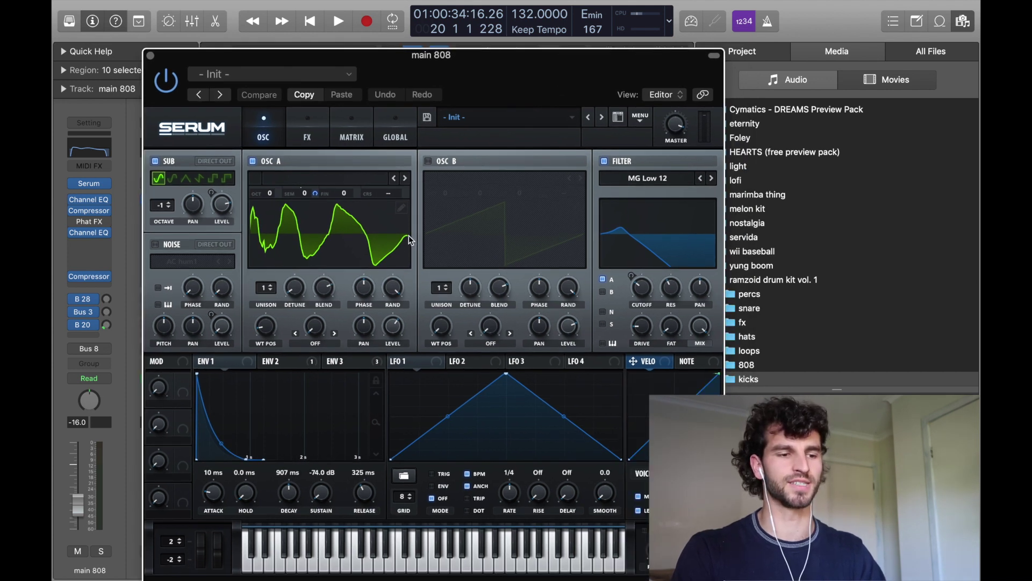
left_click(970, 19)
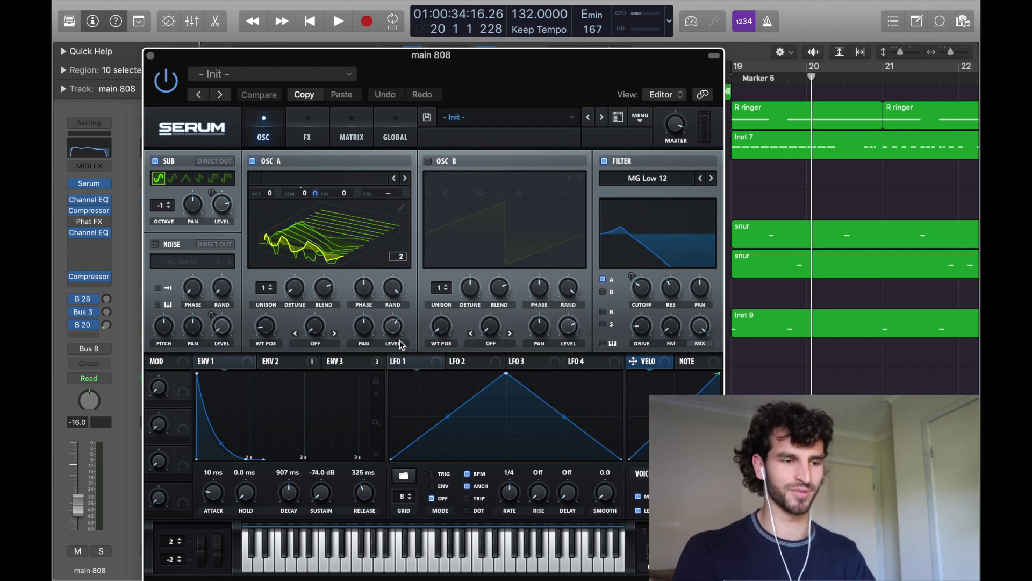
Return oscillator A to its flat waveform view, open Musical Typing for main 808 and bypass the track's insert effects.
left_click(370, 233)
key("super+k")
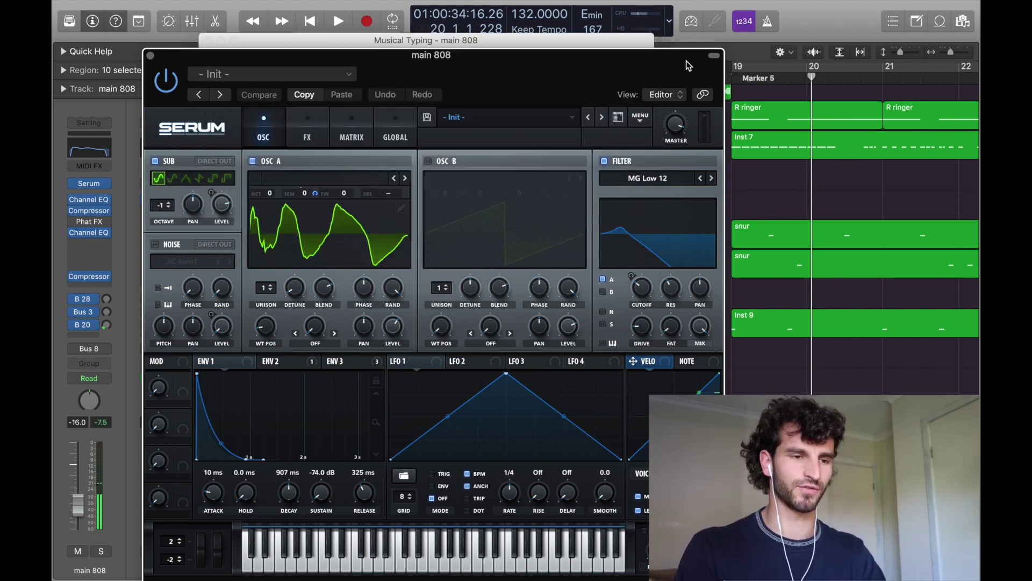
left_click_drag(688, 65, 851, 48)
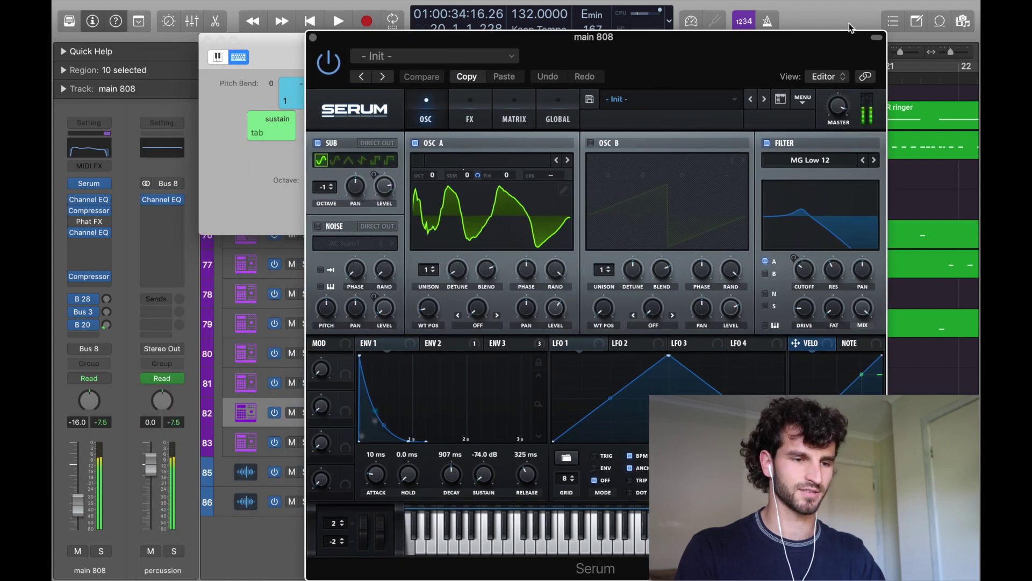
mouse_move(76, 198)
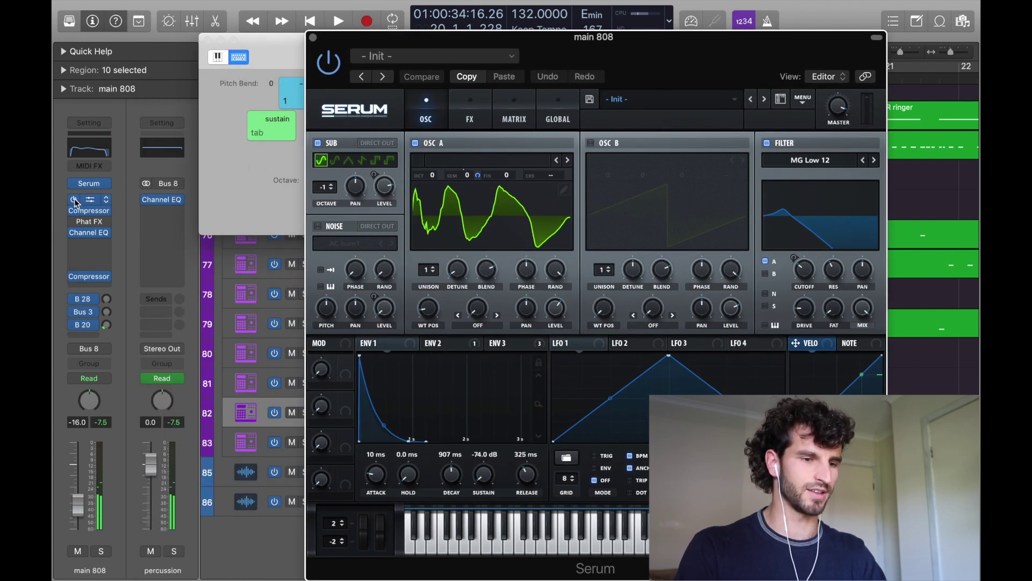
left_click_drag(76, 199, 76, 247)
Play the main 808 with Serum's Sub oscillator disabled, and play it again with the Sub re-enabled for comparison.
left_click(318, 144)
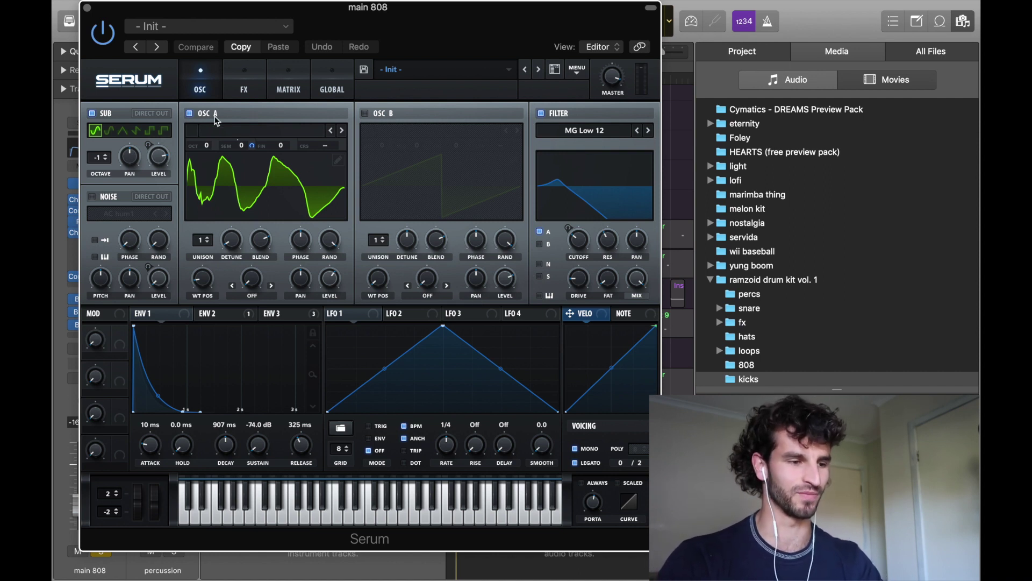
left_click(105, 112)
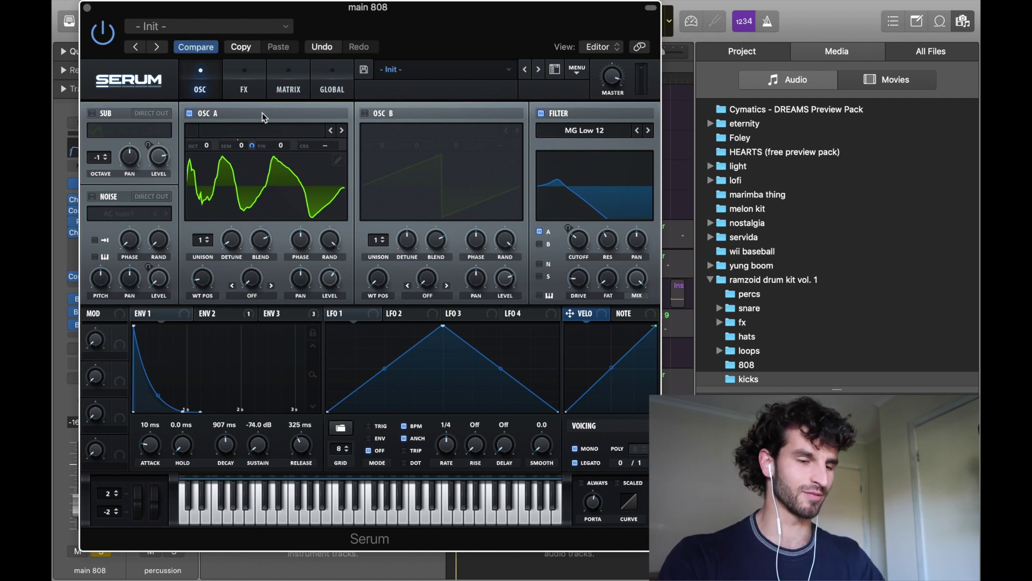
key("super+k")
key("a")
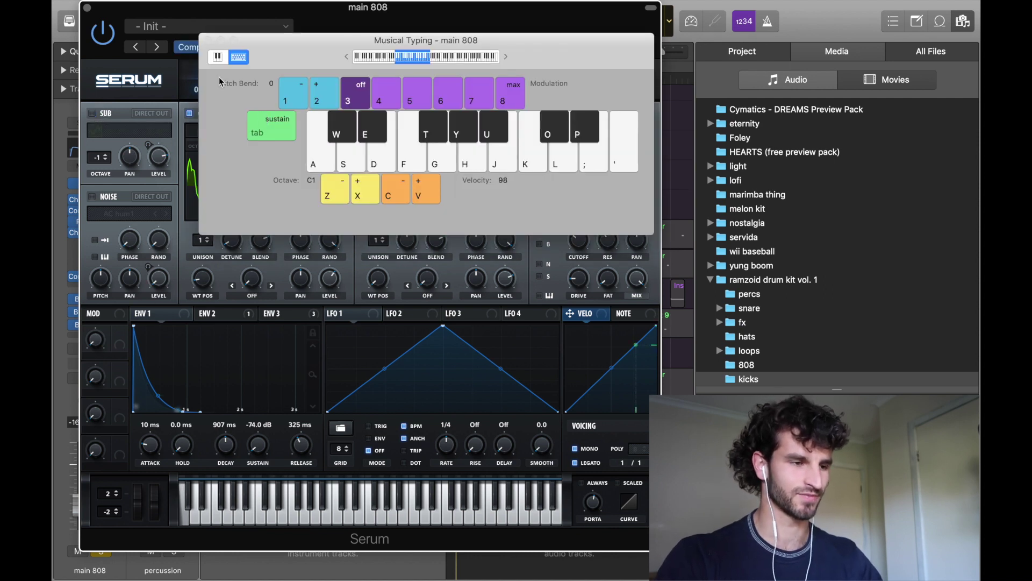
left_click(208, 40)
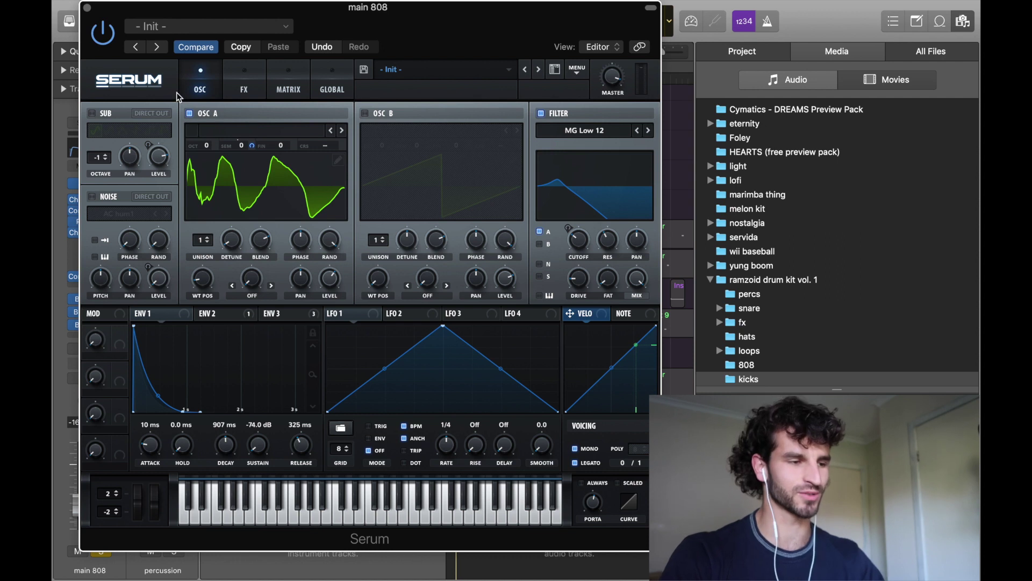
left_click(92, 113)
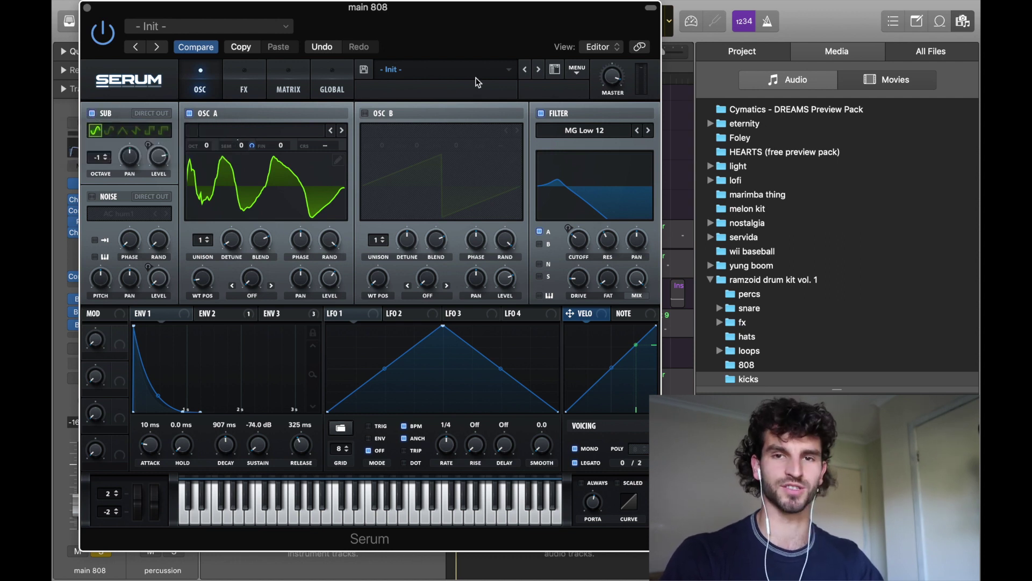
key("super+k")
key("a")
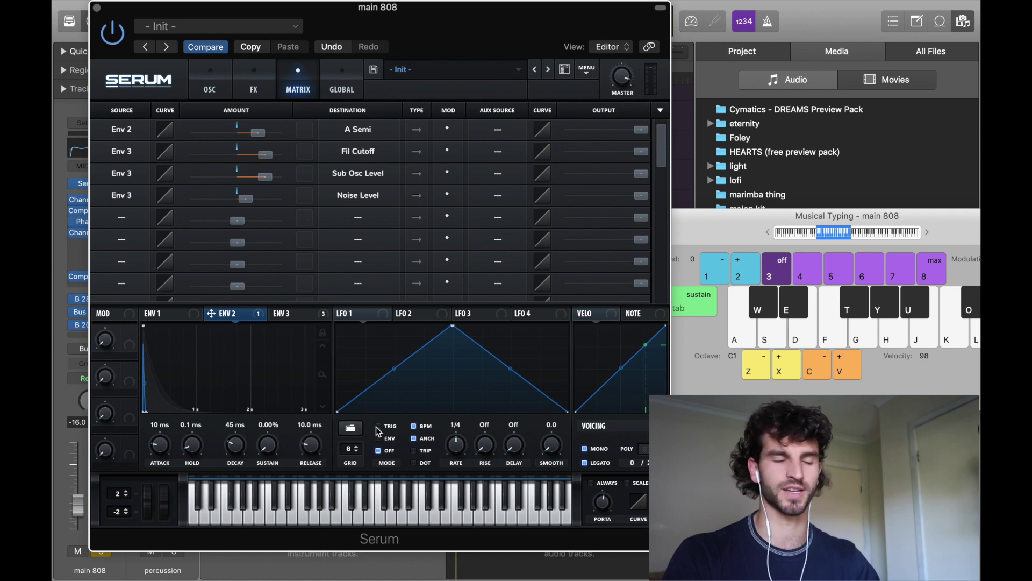
Examine the Env 2 and Env 3 routings in Serum's modulation matrix, show the Env 3 curve and play the 808.
mouse_move(378, 432)
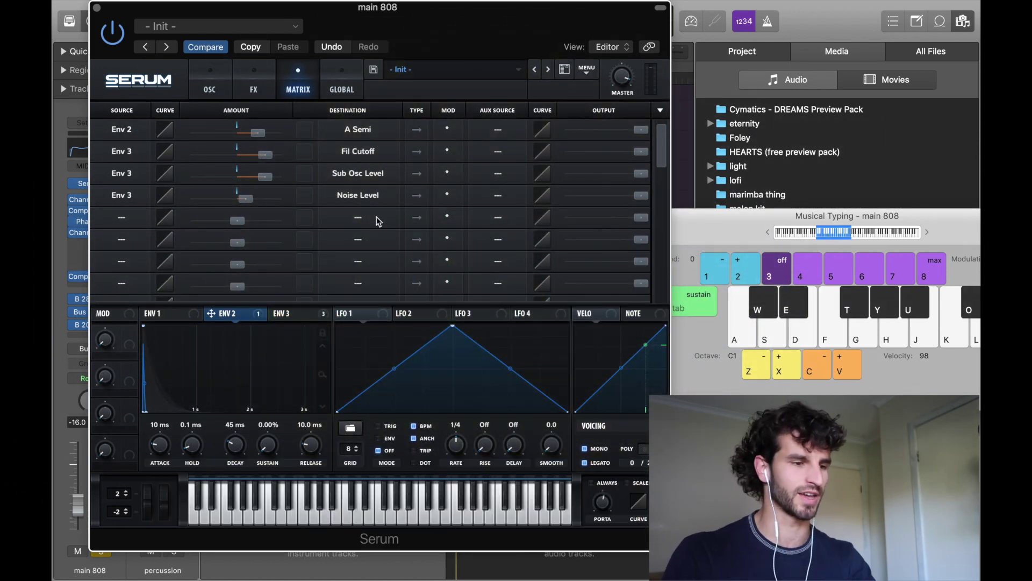
left_click(304, 314)
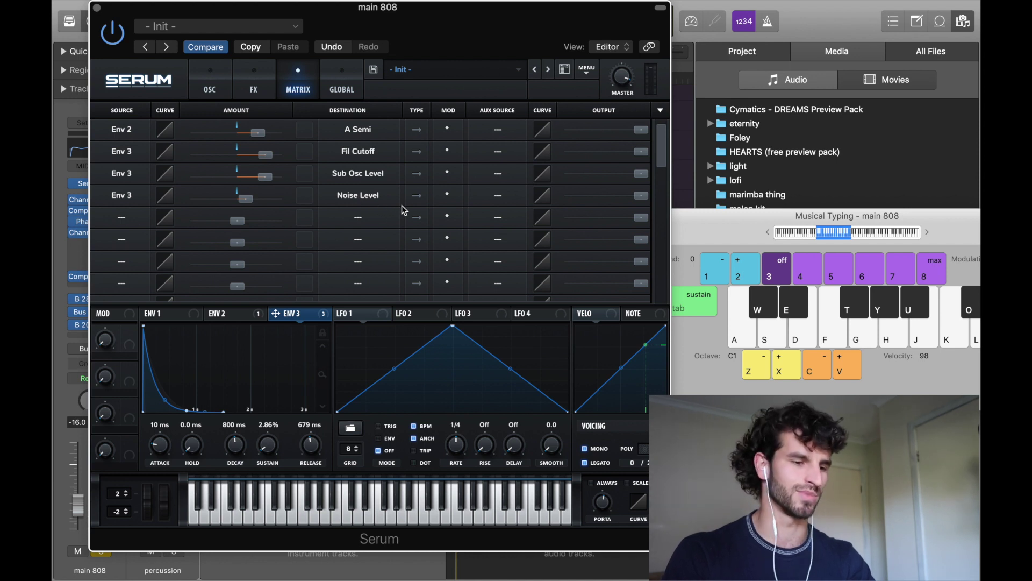
key("a")
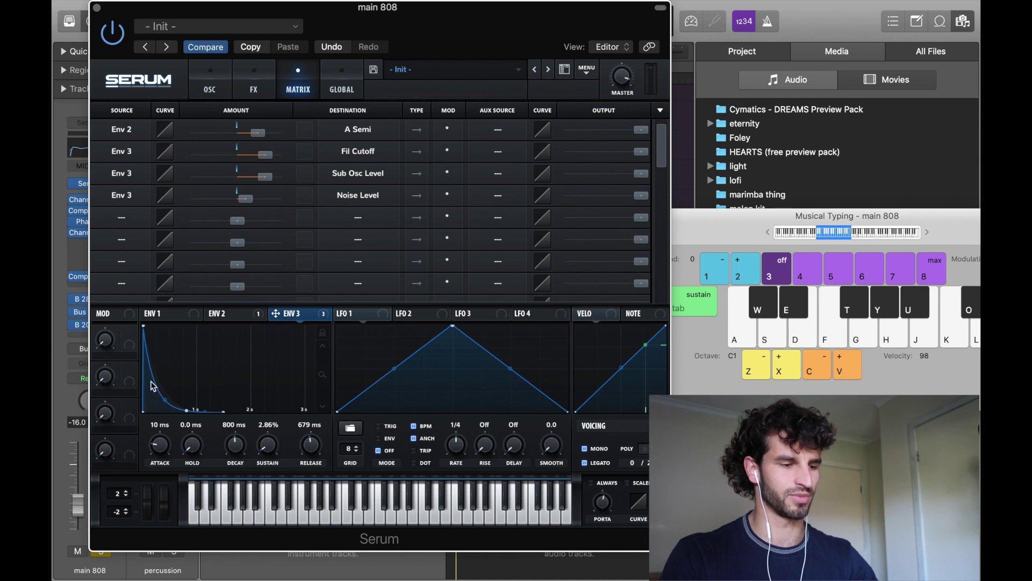
key("a")
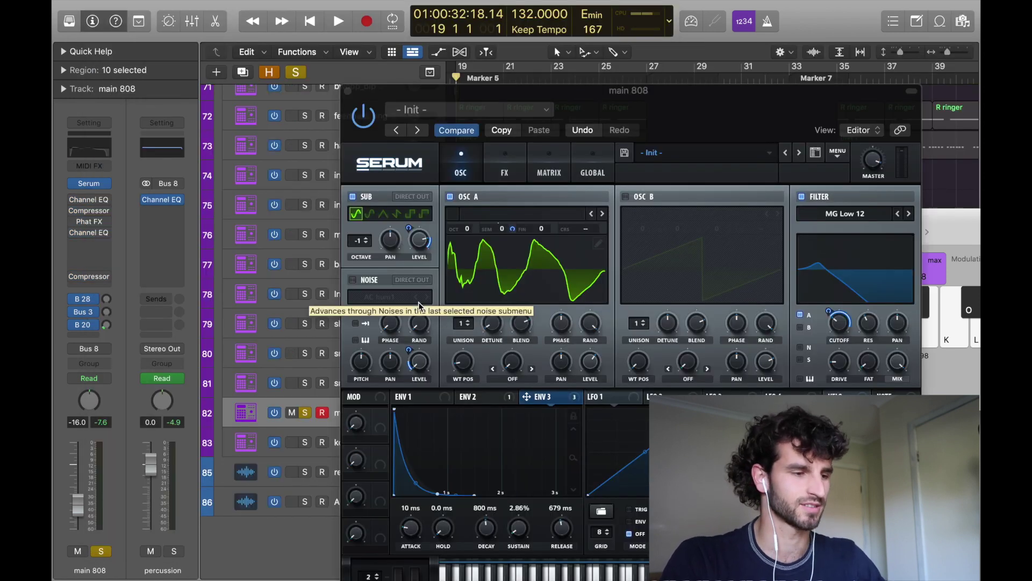
key("a")
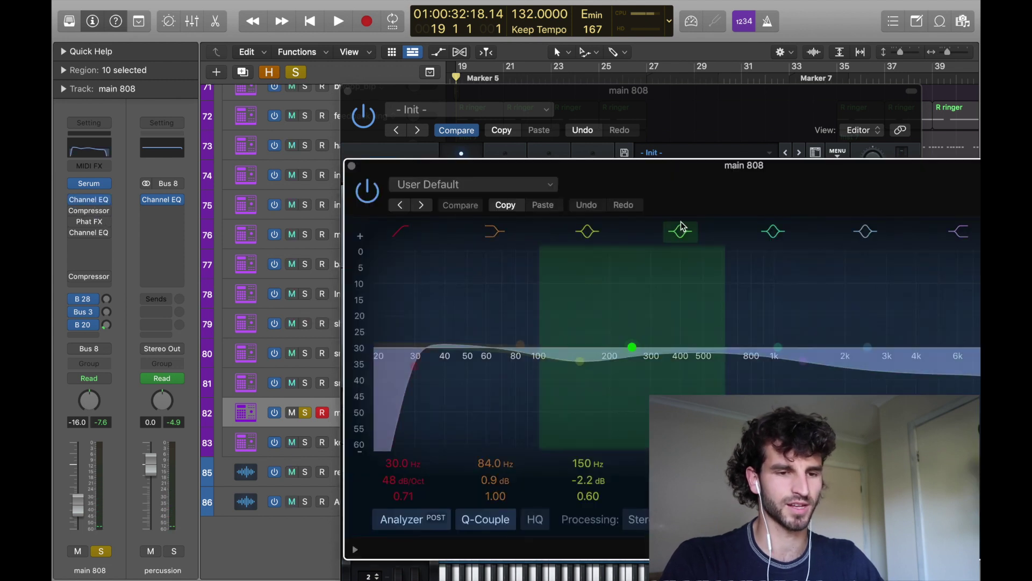
Examine the curve of the first Channel EQ on main 808 and close the plug-in.
left_click_drag(859, 177, 725, 138)
mouse_move(290, 339)
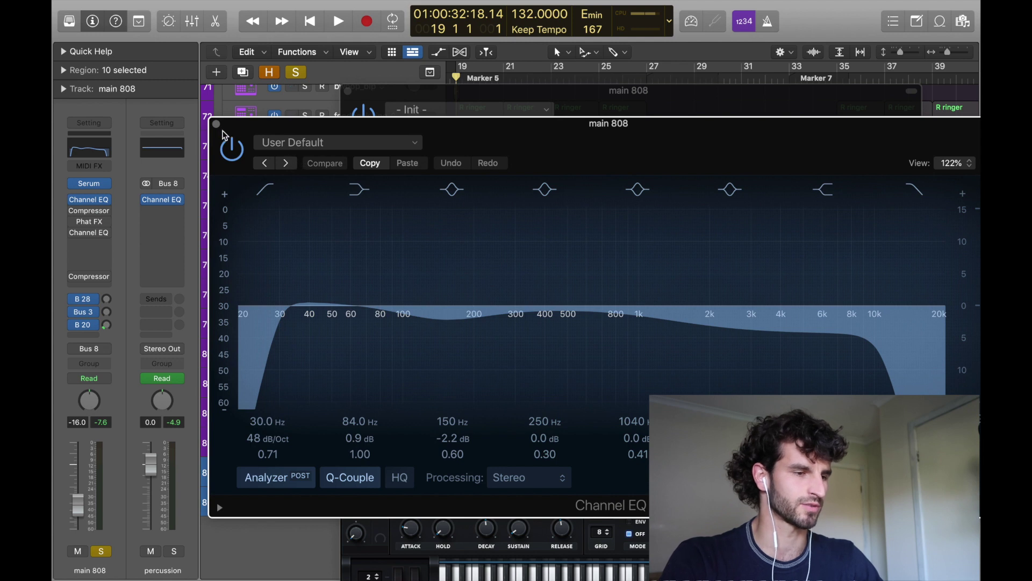
left_click(217, 125)
Reactivate the first Compressor on main 808, review its ratio, make-up and release, and close it along with Serum.
left_click(89, 210)
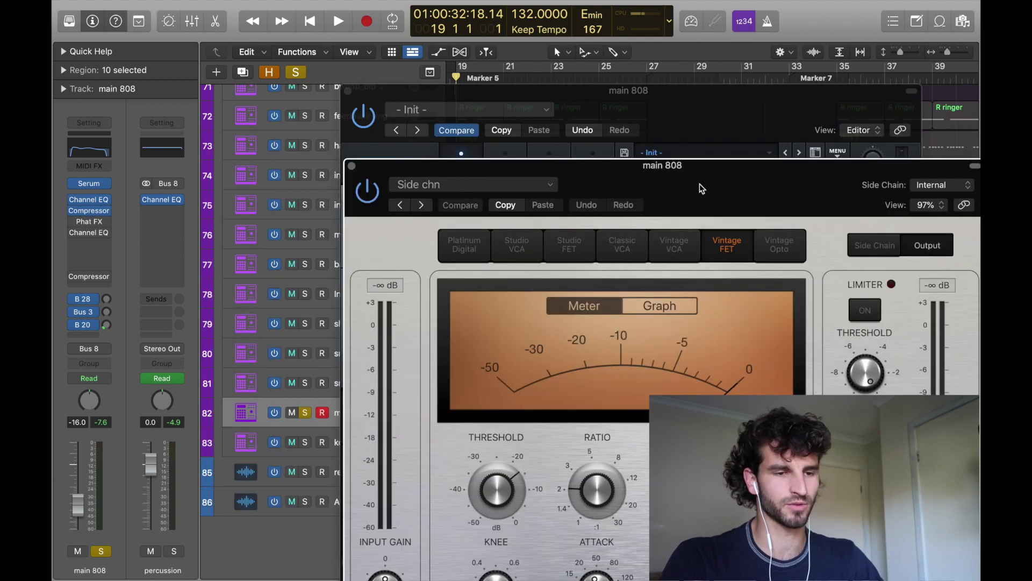
left_click_drag(753, 193, 652, 87)
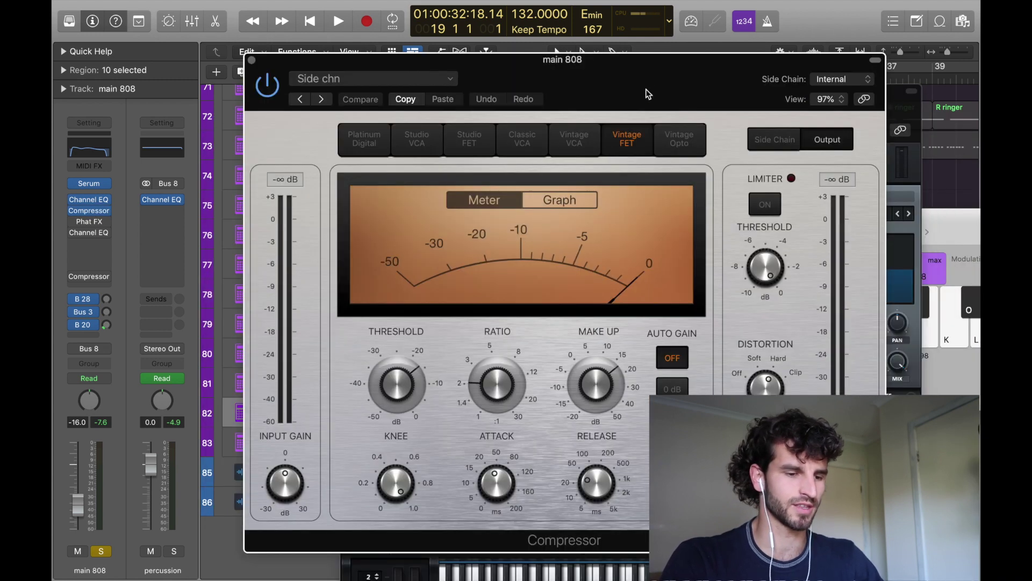
mouse_move(630, 477)
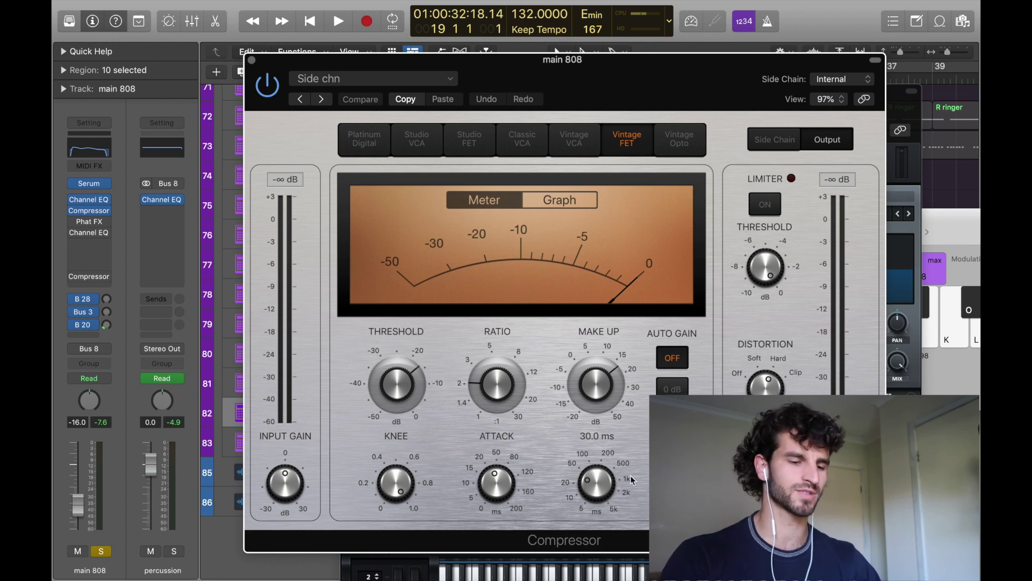
mouse_move(526, 407)
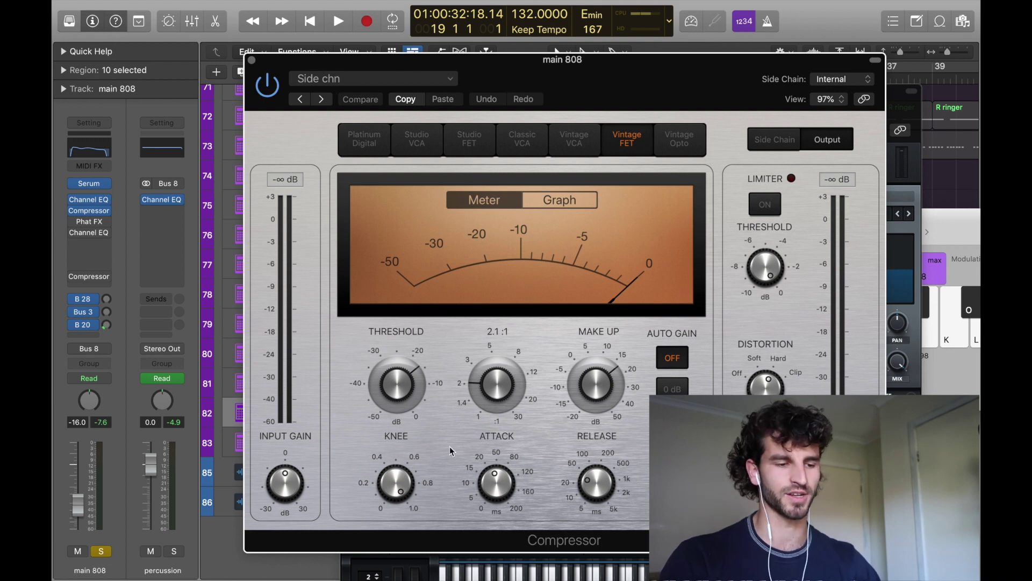
mouse_move(580, 434)
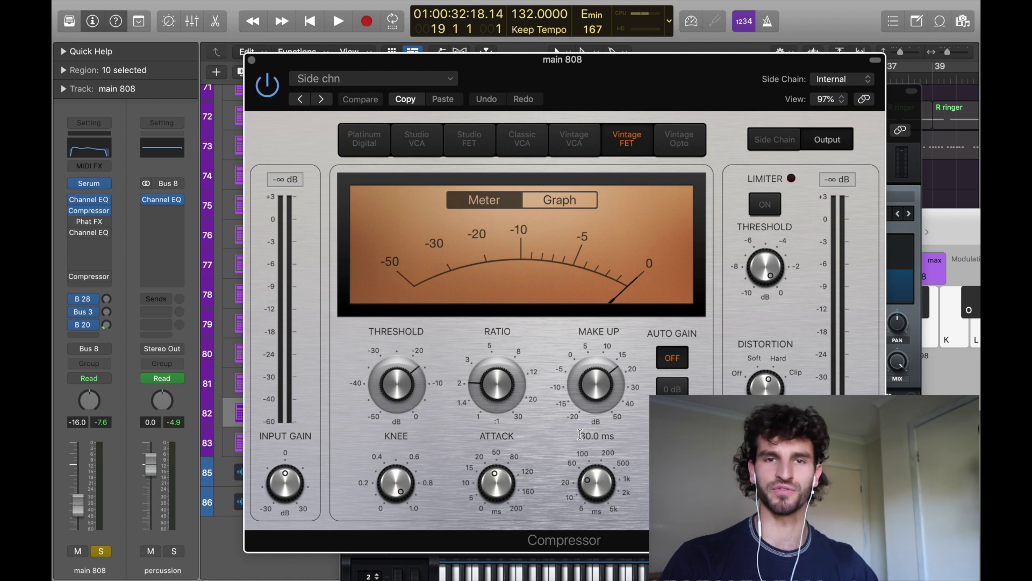
mouse_move(609, 401)
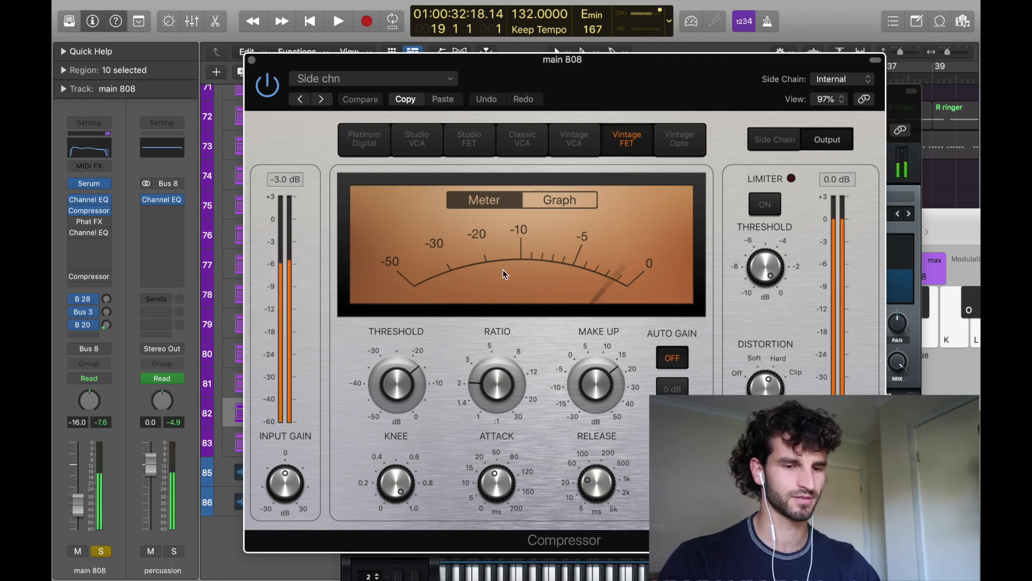
left_click(253, 65)
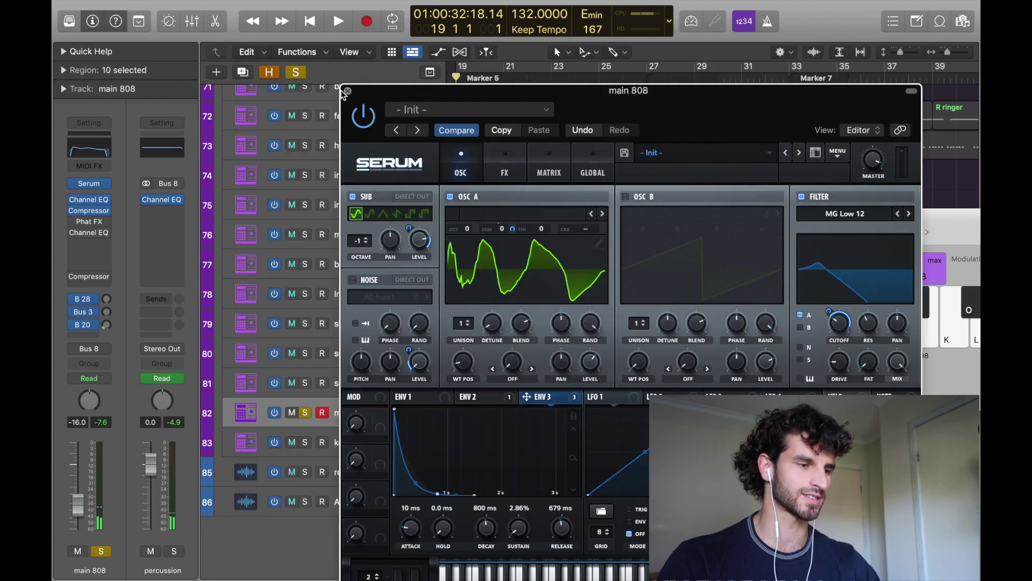
left_click(343, 91)
Reactivate Phat FX and the second Channel EQ on main 808, audition their sound, and close both plug-ins.
left_click(89, 220)
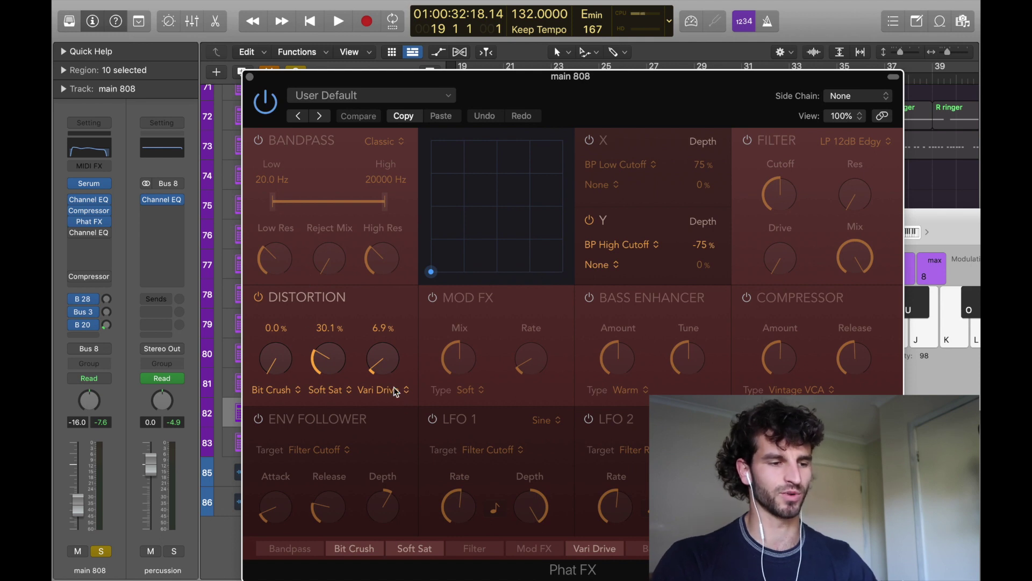
key("a")
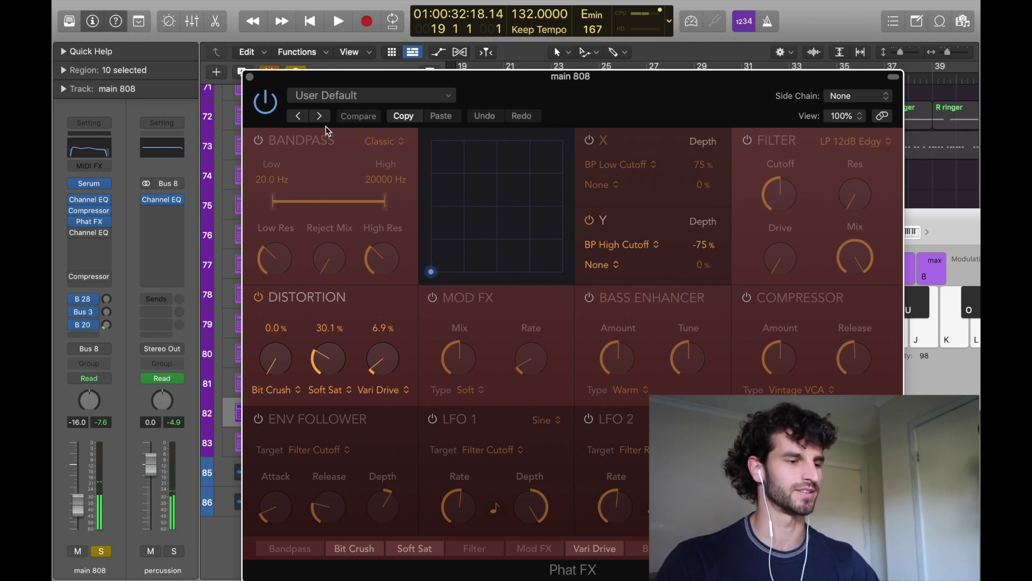
left_click(250, 78)
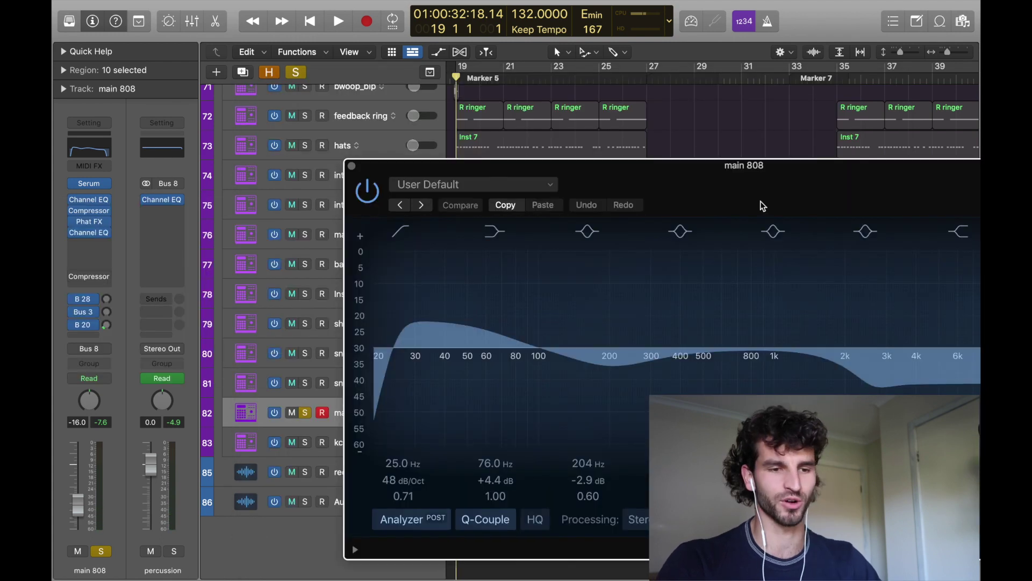
left_click_drag(796, 170, 603, 76)
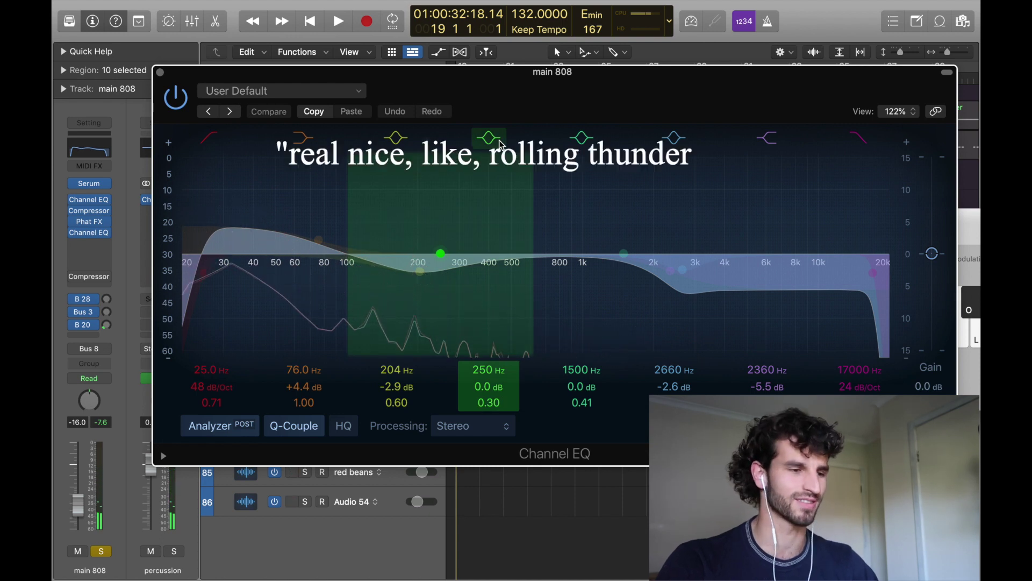
left_click(161, 72)
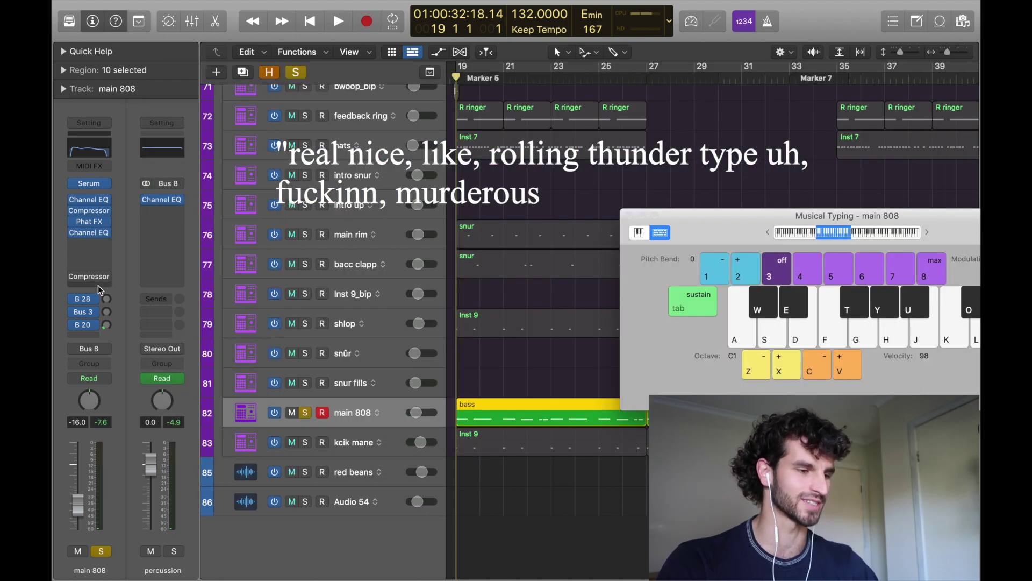
Reactivate main 808's last Compressor, solo kcik mane alongside the 808, and review the Compressor's Bus 20 side-chain settings.
mouse_move(88, 279)
left_click(89, 277)
left_click(333, 453)
left_click(306, 442)
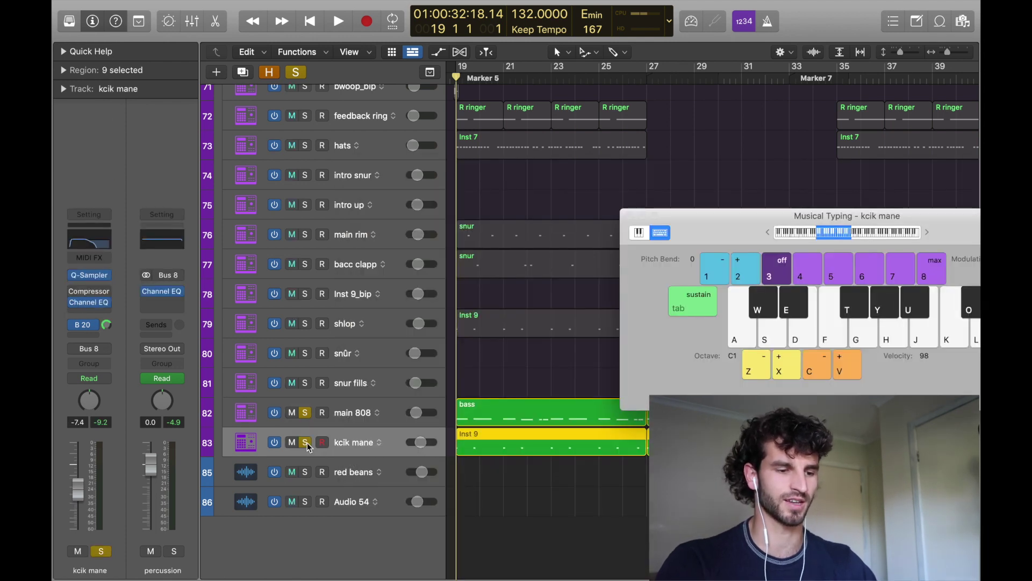
left_click(386, 408)
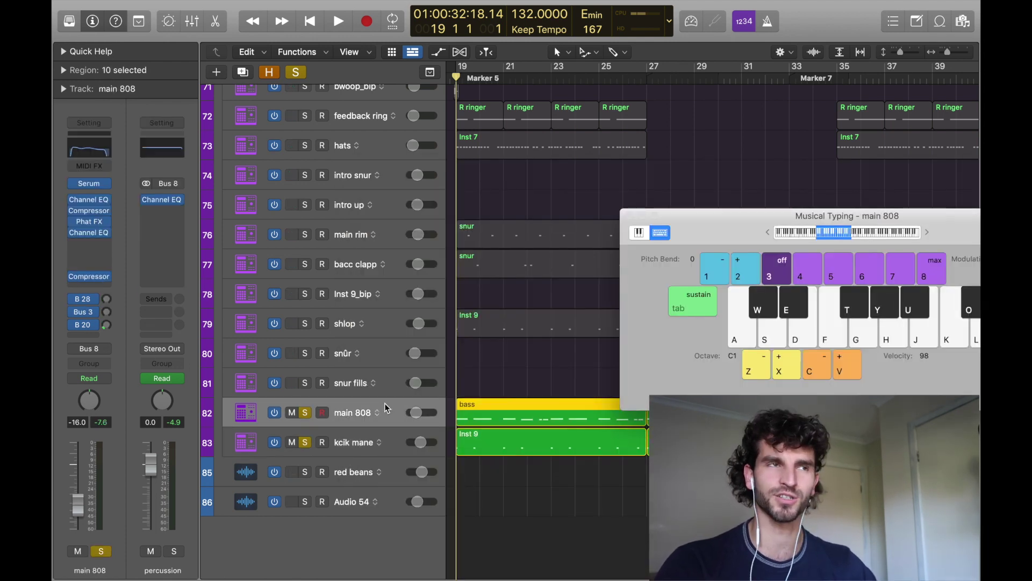
left_click(89, 276)
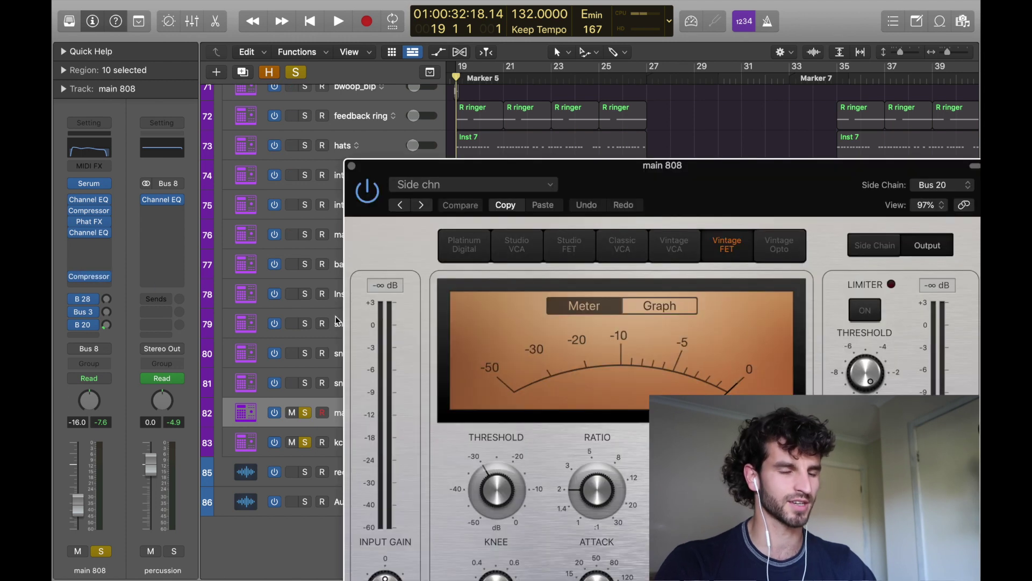
left_click_drag(748, 168, 666, 43)
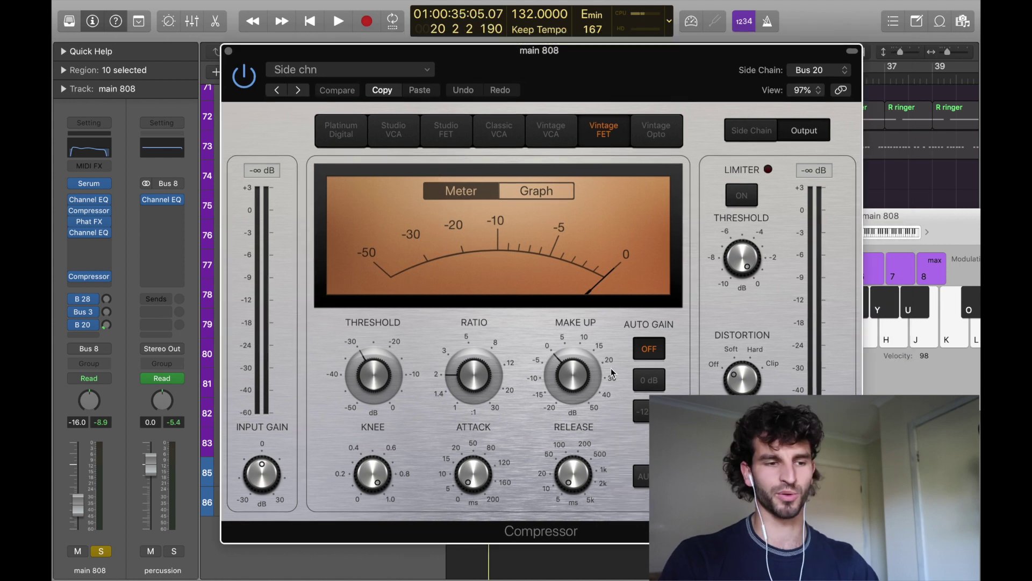
mouse_move(723, 235)
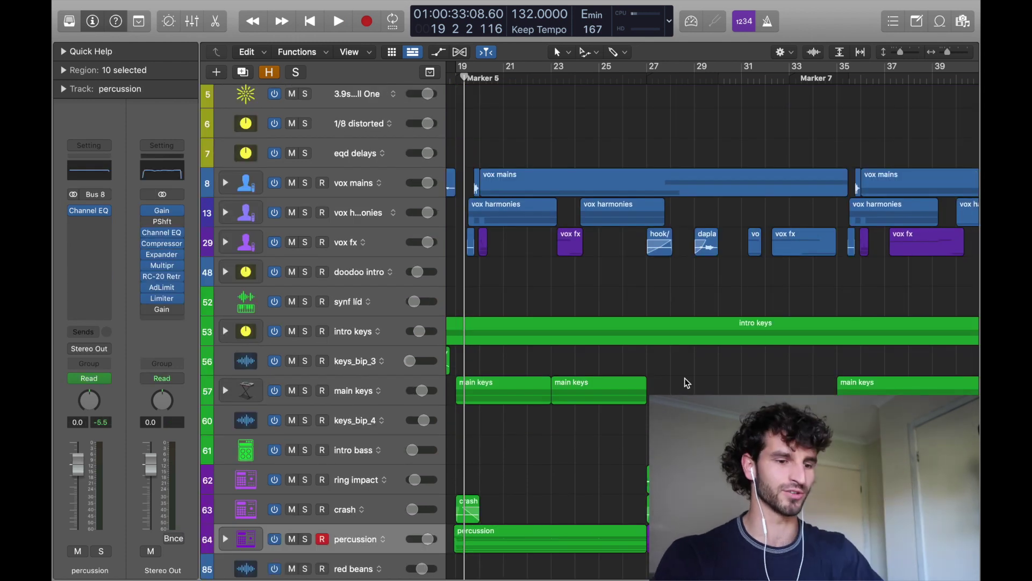
scroll(612, 486, "down", 2)
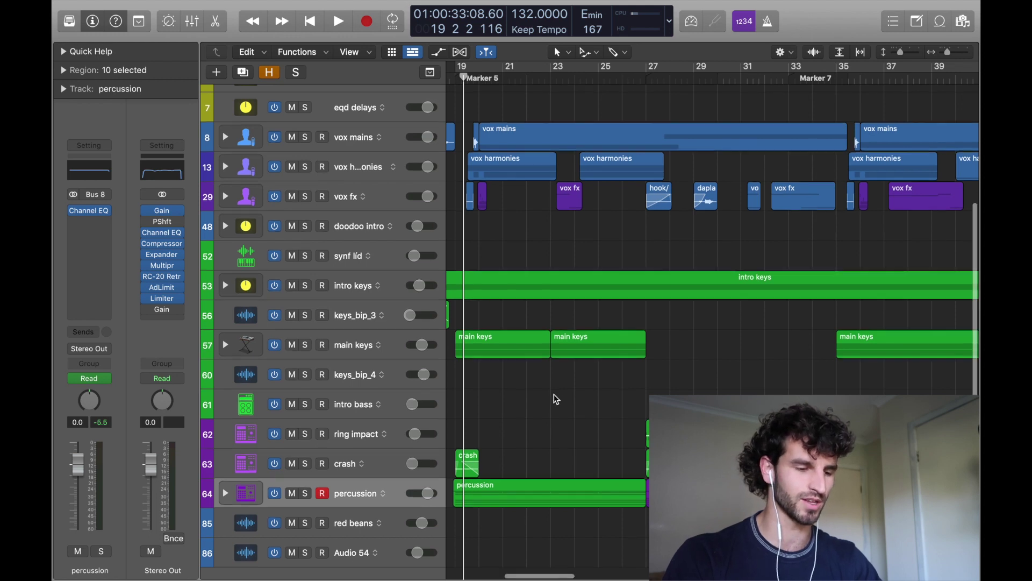
scroll(903, 303, "down", 1)
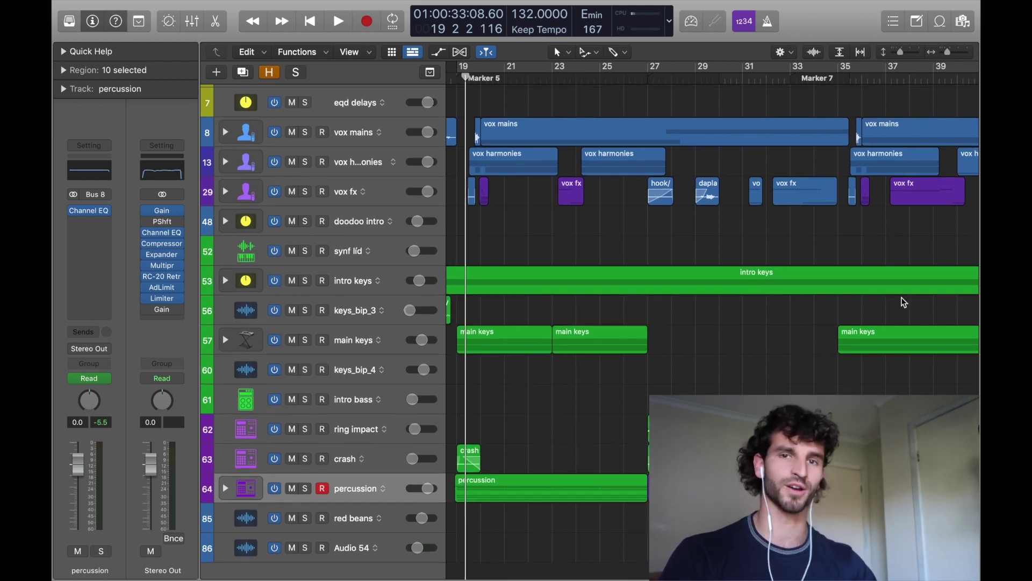